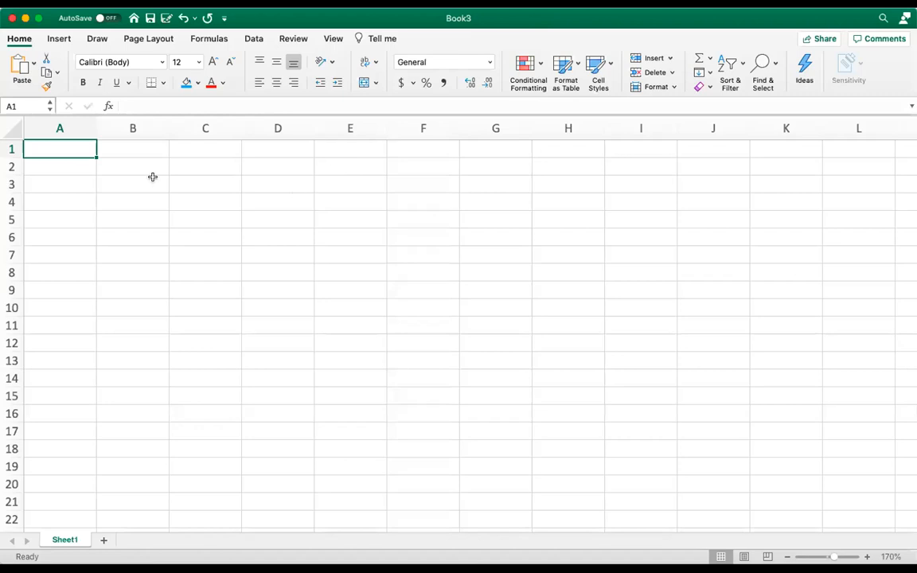
Enter the worksheet title SINGLE NONLINEAR FUNCTION in cell A1
scroll(106, 187, "right", 1)
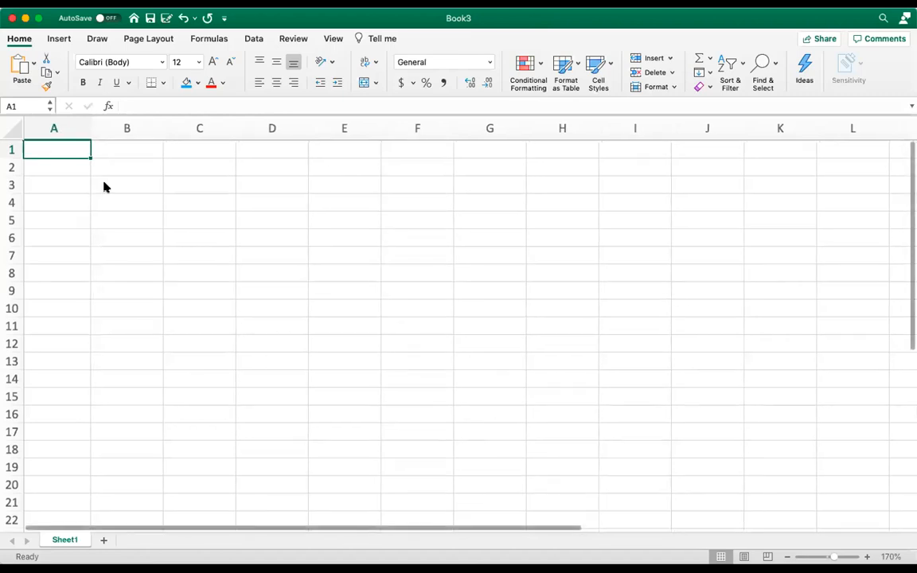
scroll(106, 187, "left", 1)
scroll(106, 187, "up", 2)
scroll(105, 187, "up", 3)
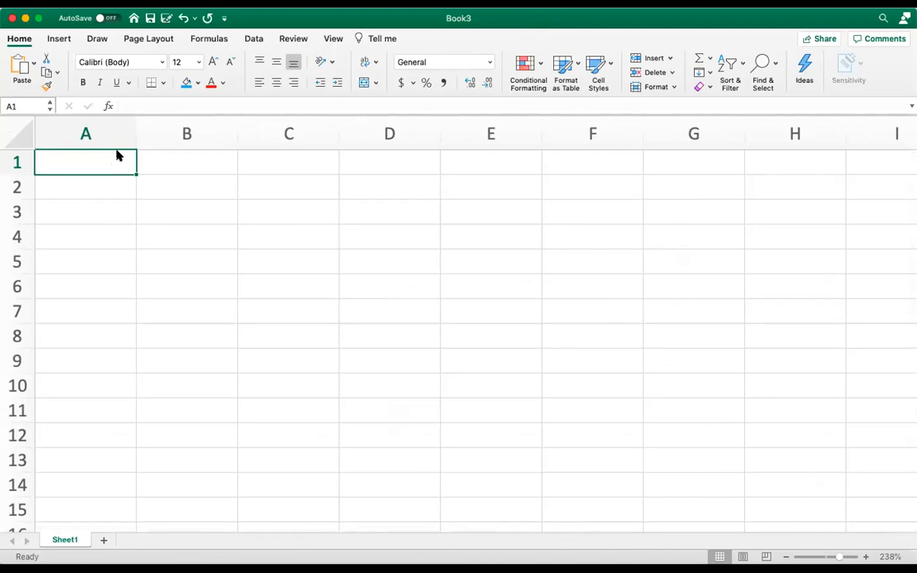
type("SINGLE")
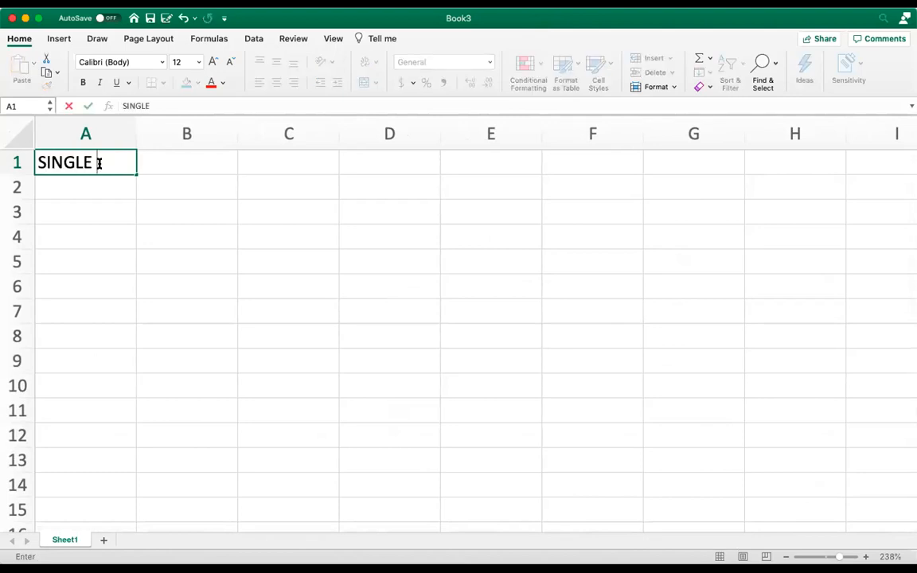
type(" NONLINEAR ")
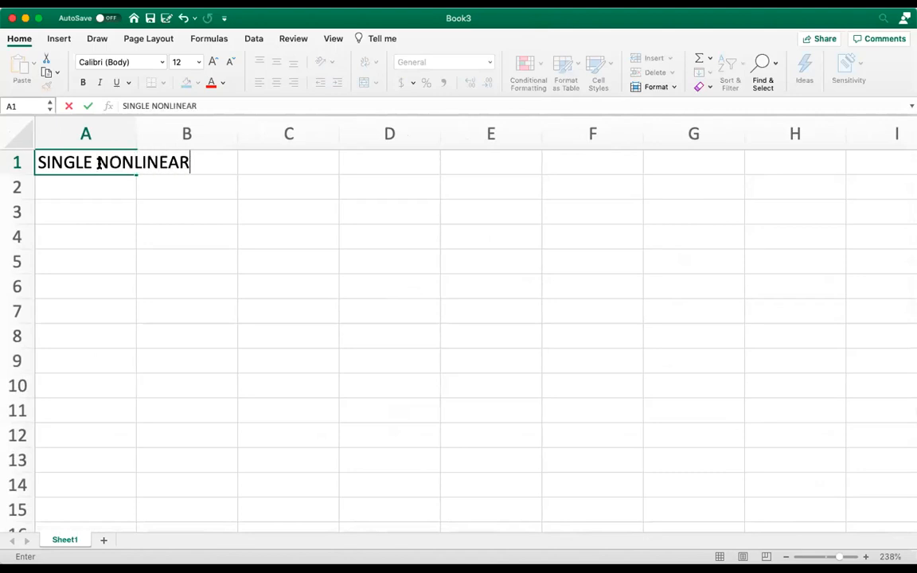
type("FUNCTION")
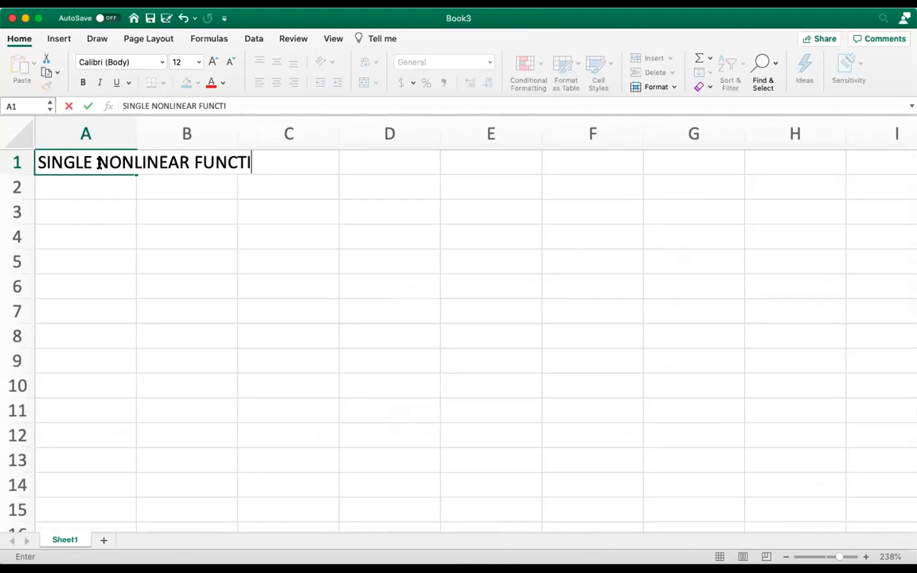
key("Return")
key("Return")
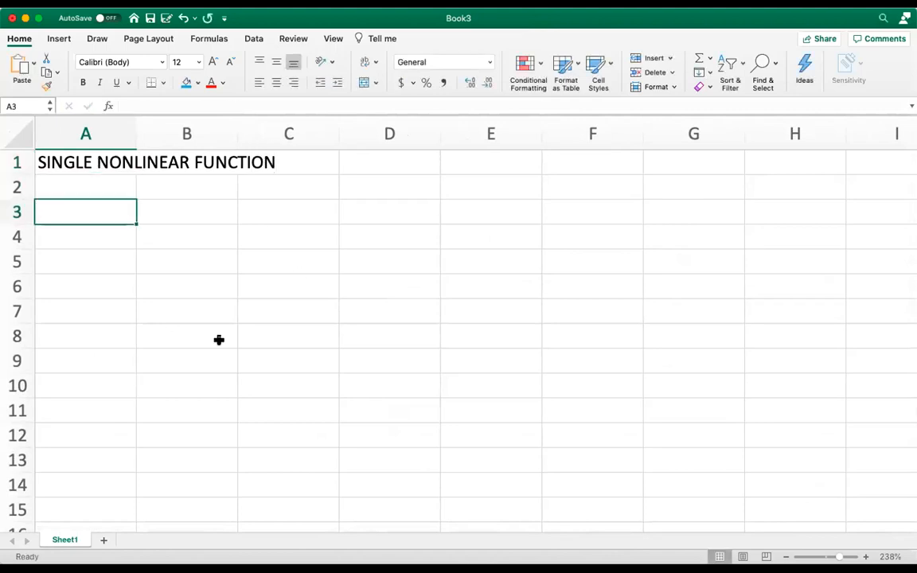
Label cell A4 as Demand/Volume and widen column A to fit the label
key("Return")
left_click(108, 217)
key("Return")
type("Demand/Volume")
left_click(149, 120)
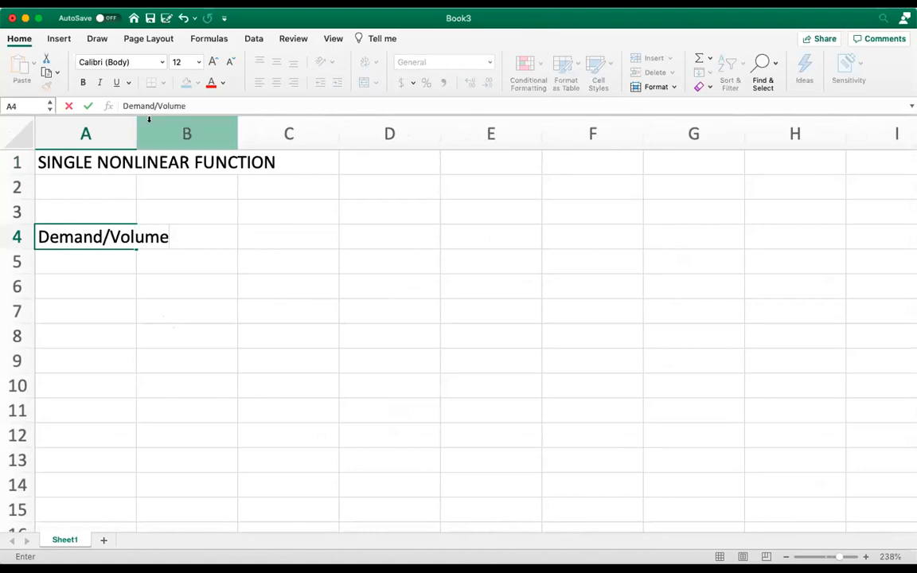
left_click(135, 127)
left_click_drag(136, 126, 183, 127)
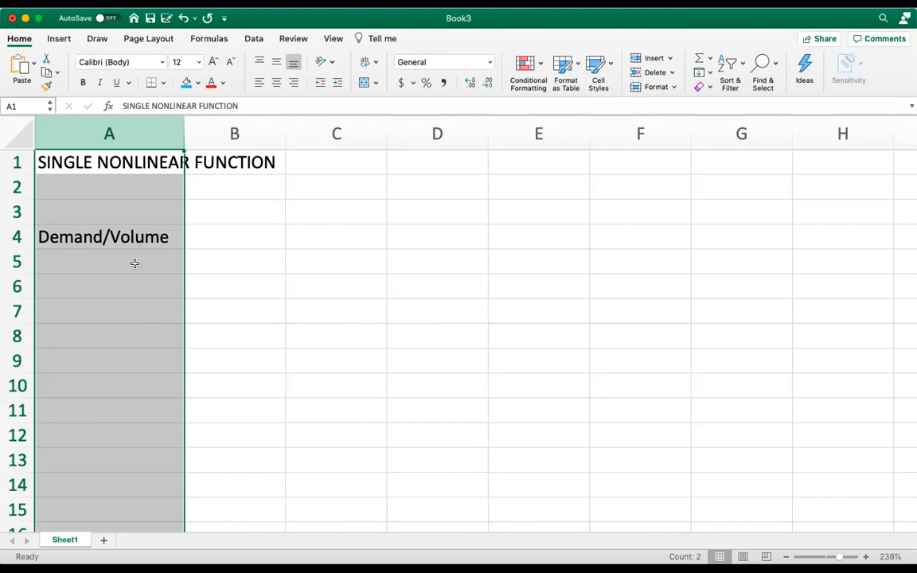
Label cell A5 as Price and give the empty cell B5 a yellow fill with a black border
left_click(135, 264)
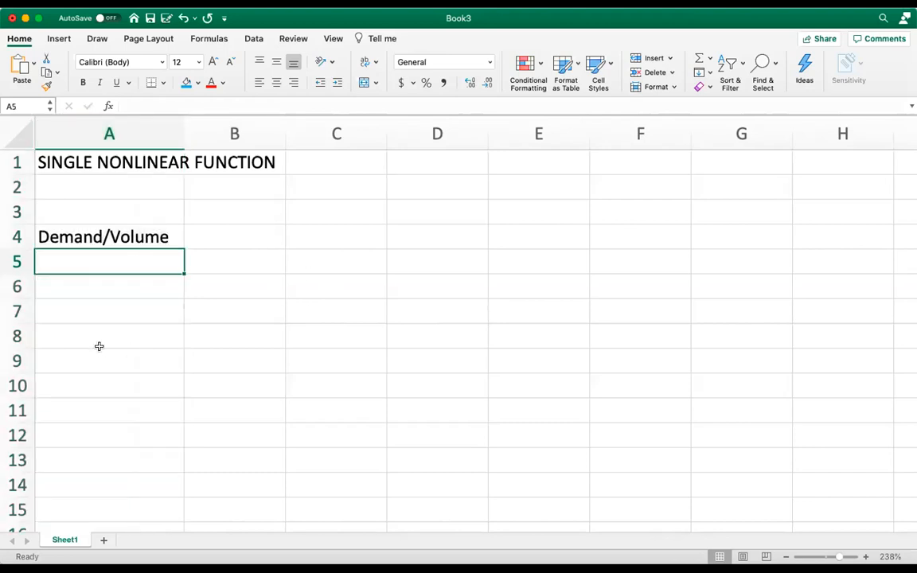
type("Price")
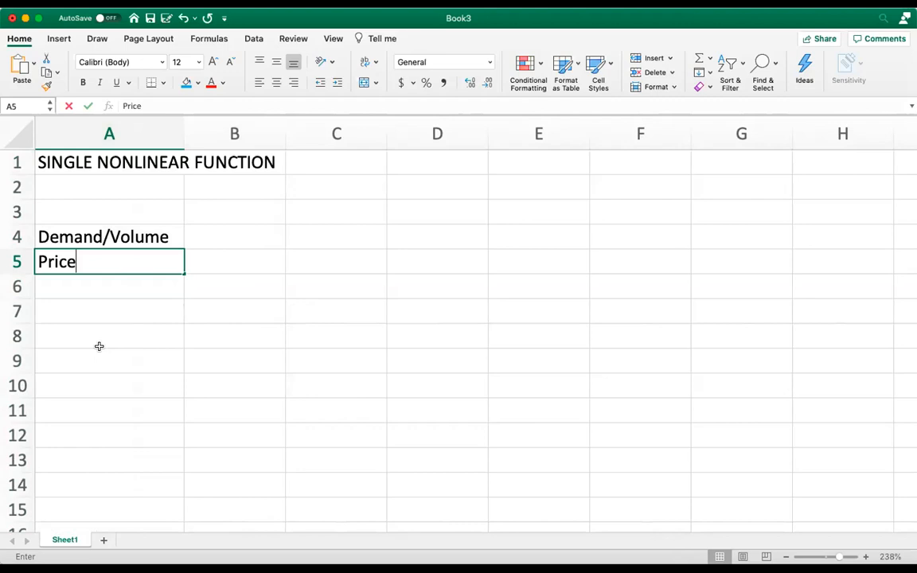
key("Return")
key("Up")
key("Tab")
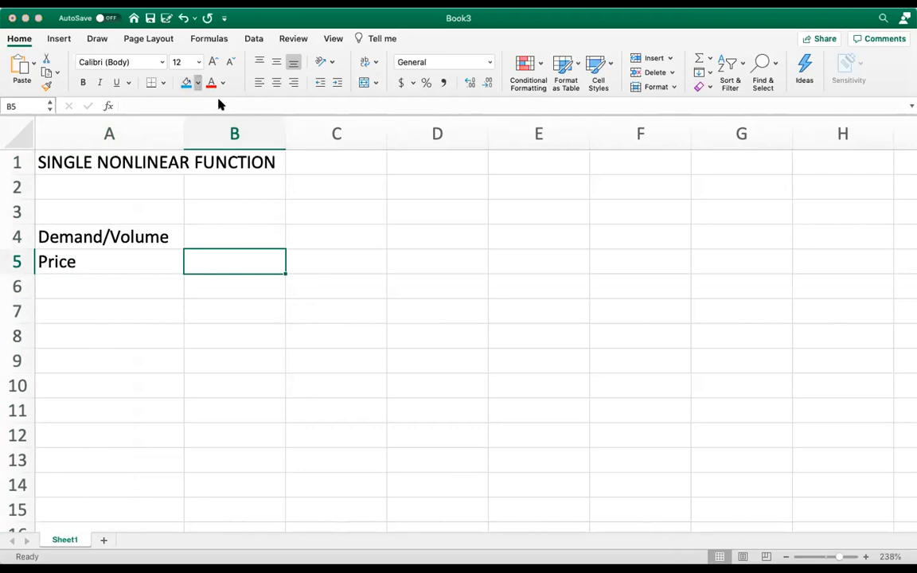
left_click(186, 83)
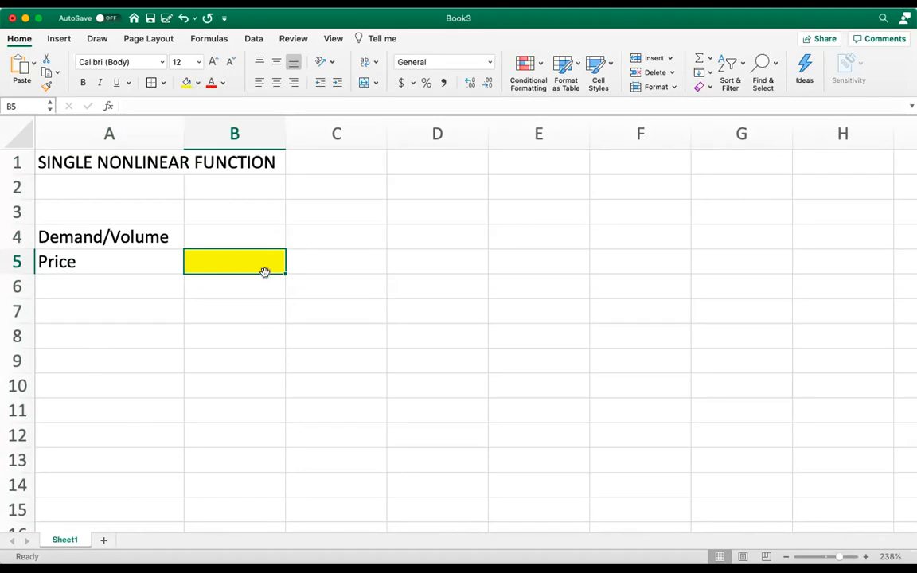
Add a Fixed Cost row in row 6 with the value 10000 in B6
left_click(127, 286)
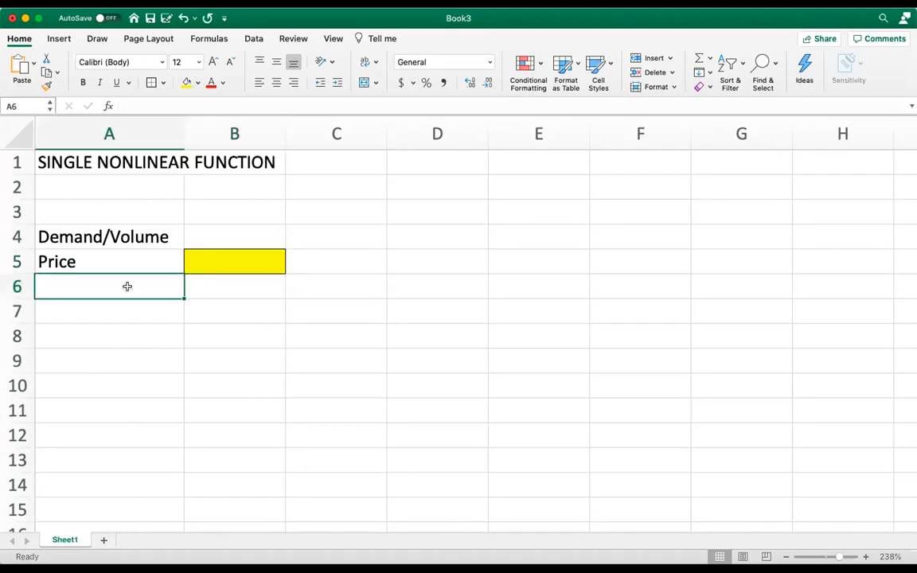
type("Fixed Cost")
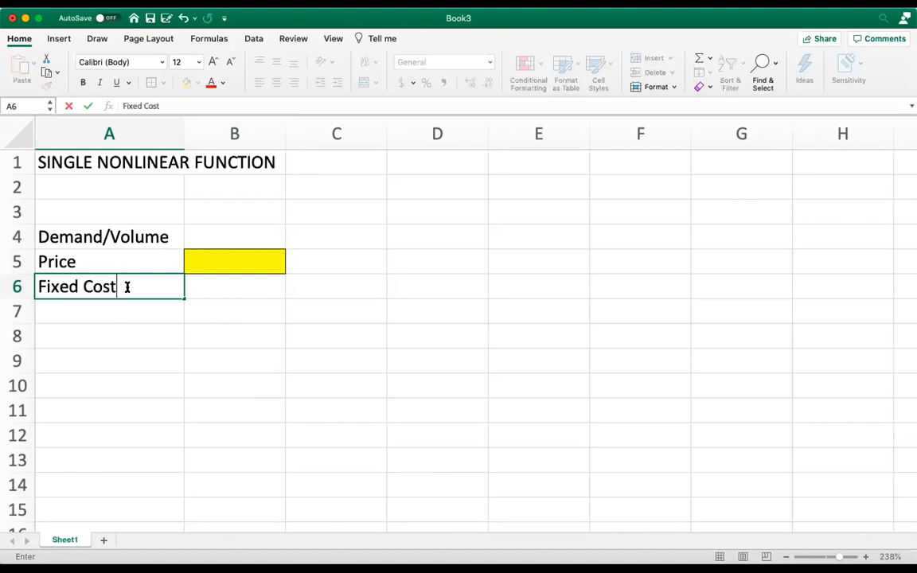
key("Return")
key("Up")
key("Right")
type("10000")
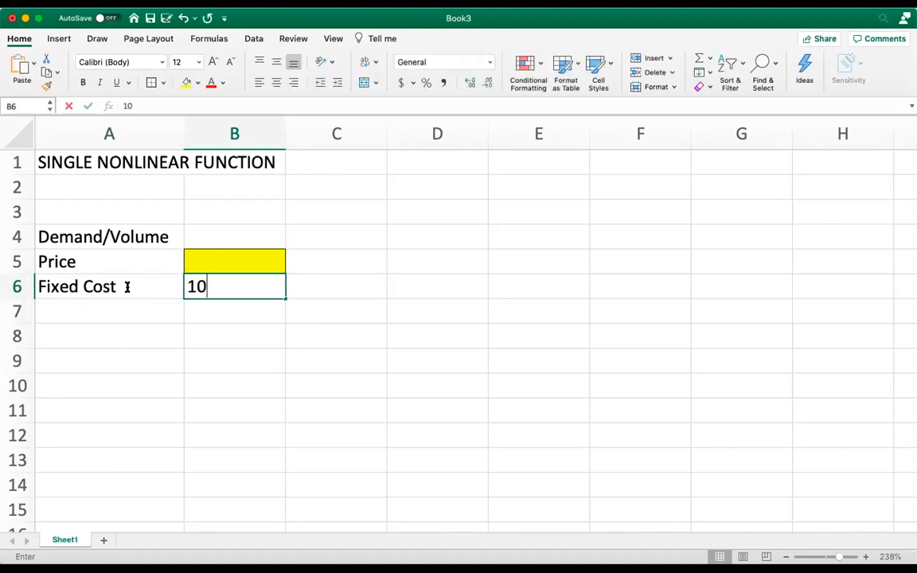
key("Return")
Enter the demand formula =1500-24.6*B5 in cell B4
key("Up")
key("Up")
key("Up")
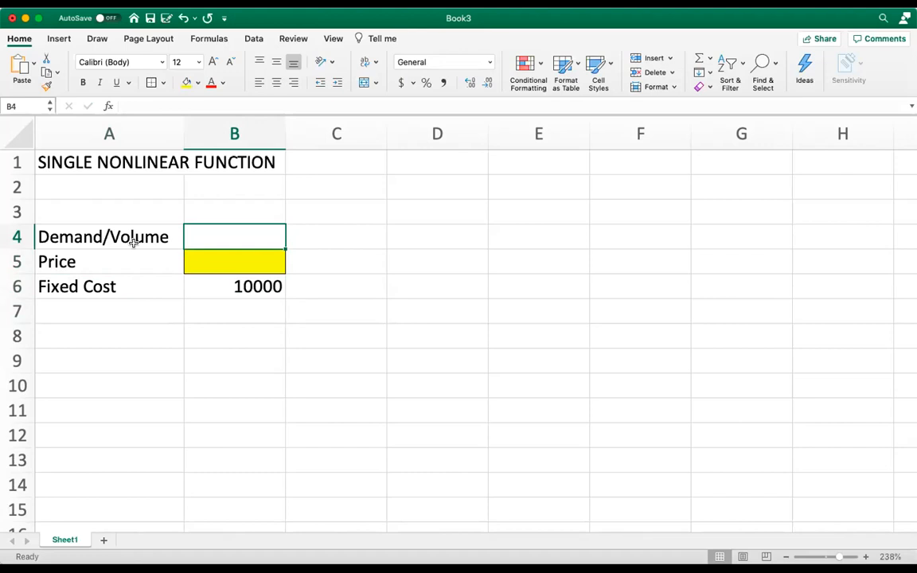
type("=150")
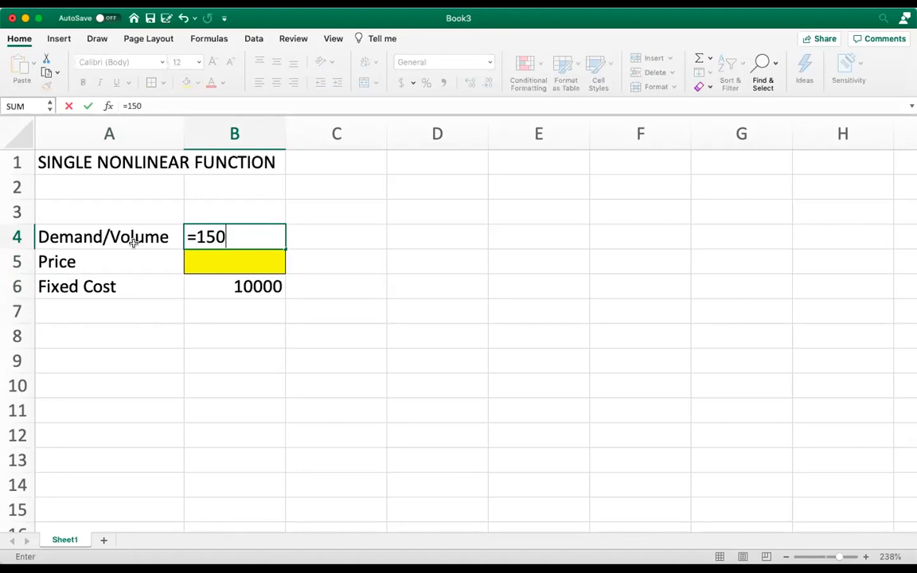
type("0-24.6*")
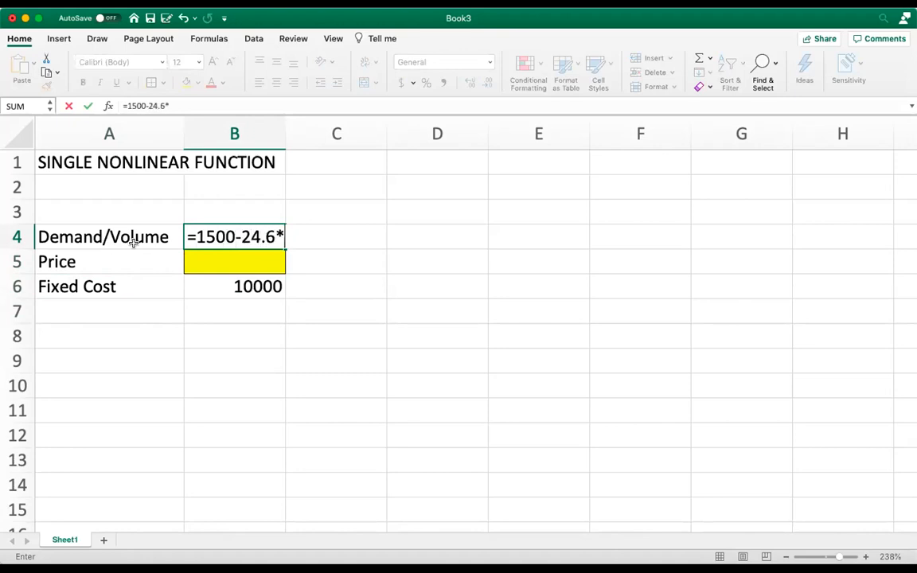
left_click(236, 262)
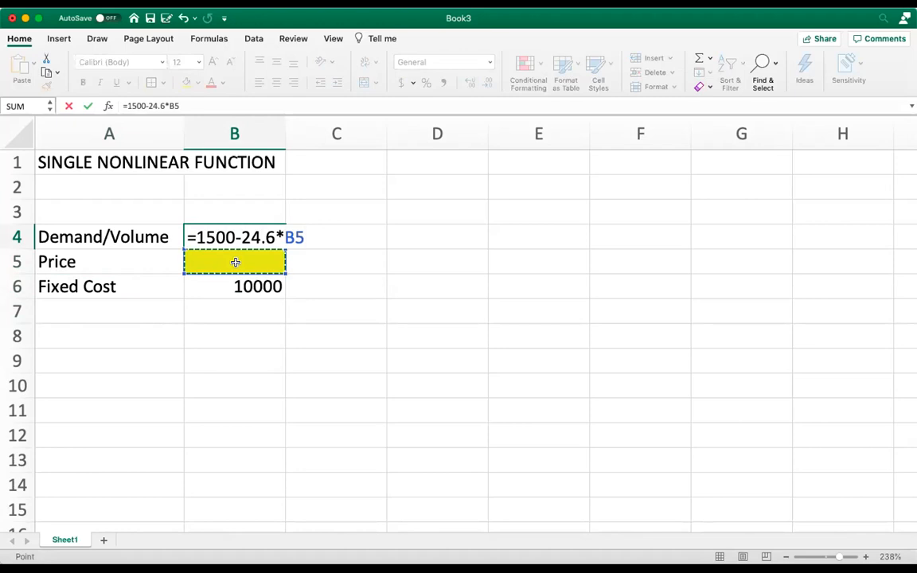
key("Return")
Add a Variable Cost row in row 7 with the value 8 in B7
key("Down")
key("Down")
key("Left")
type("Variable ")
type("Coas")
key("BackSpace")
key("BackSpace")
type("st")
key("Tab")
type("8")
key("Down")
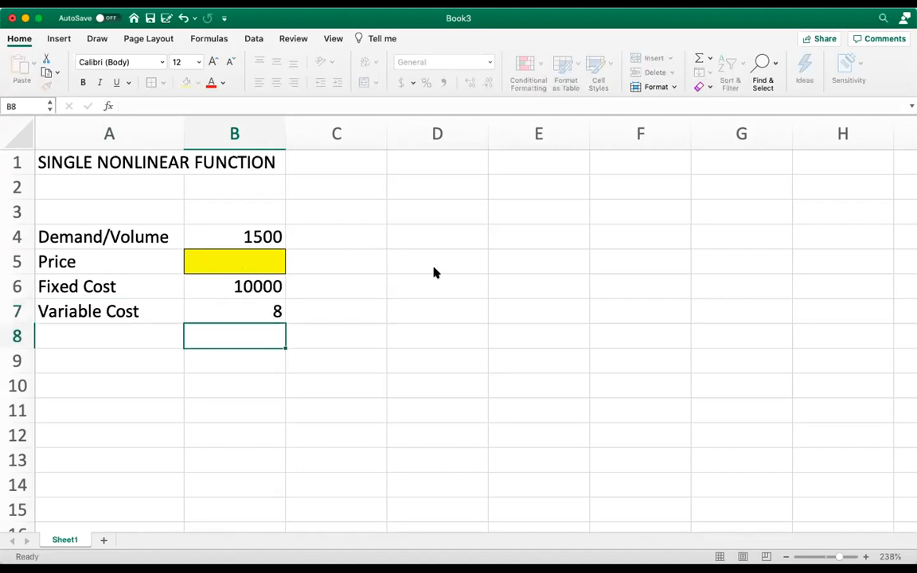
Label cell A8 as Profit beneath the variable cost label
key("Left")
type("Profit")
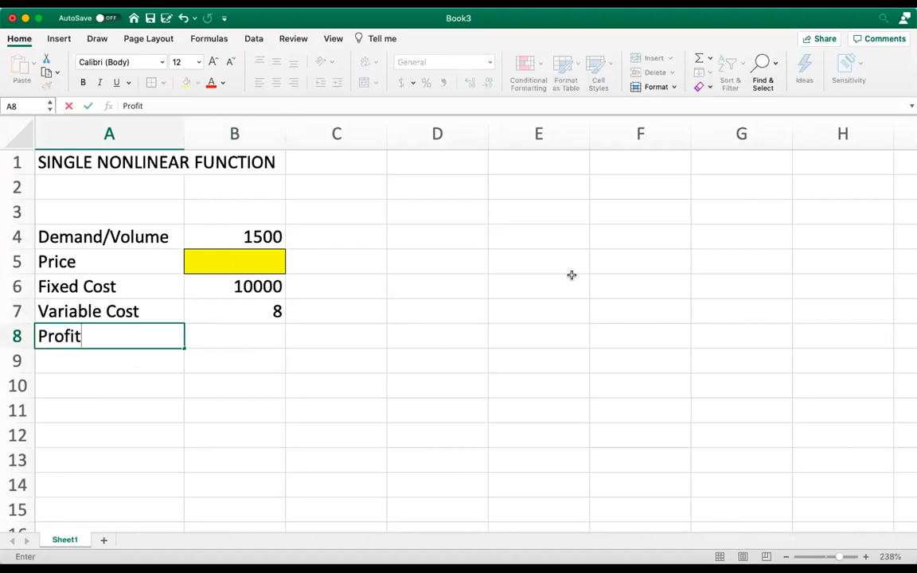
key("Tab")
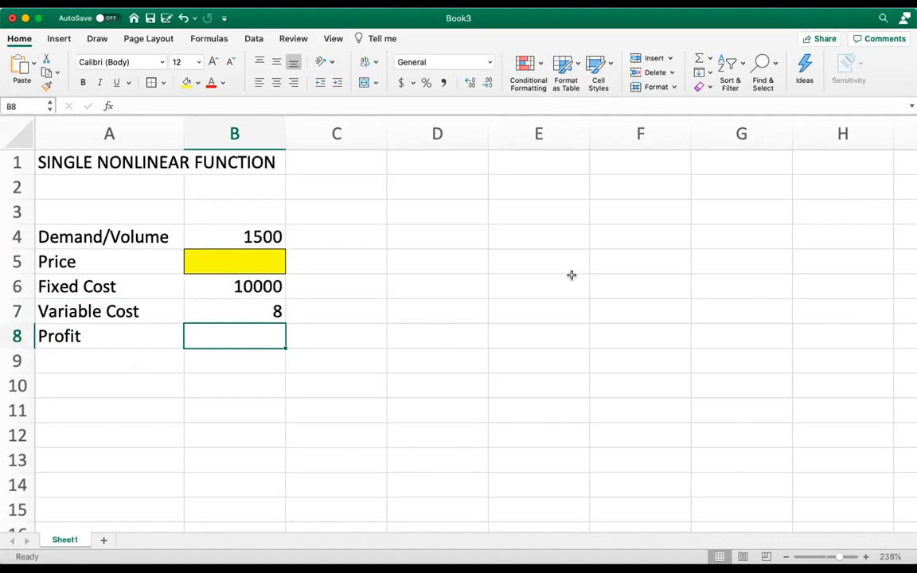
Begin the profit formula in B8 as price times demand minus fixed cost, =B5*B4-B6-
type("=")
left_click(251, 256)
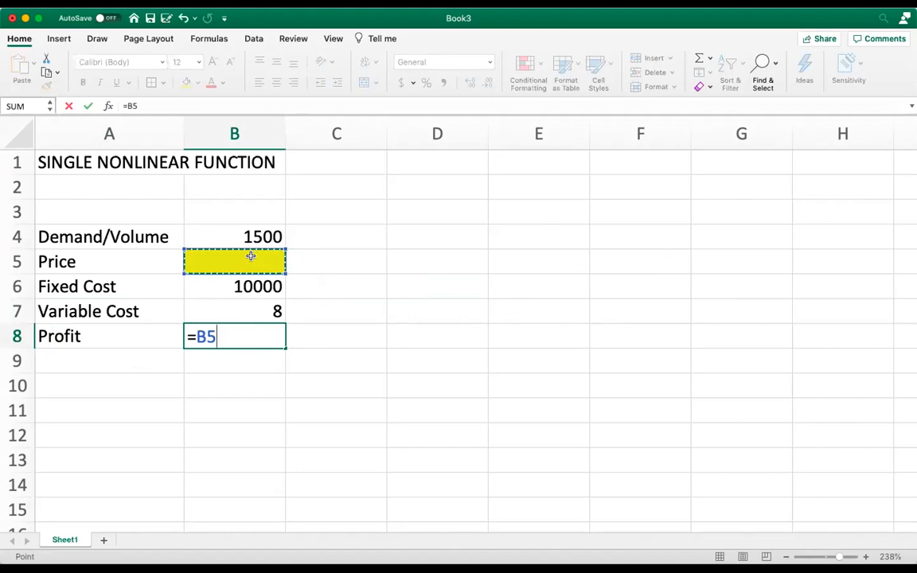
type("*")
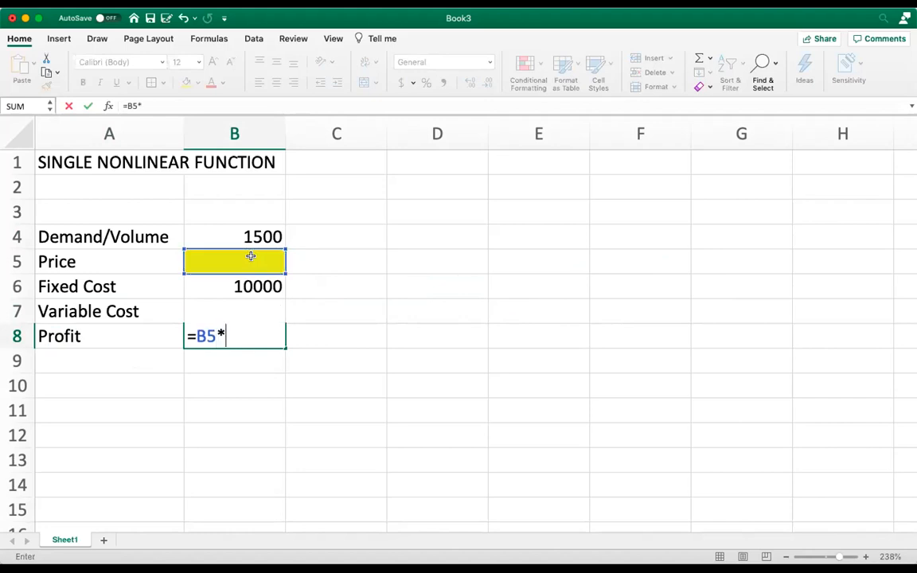
left_click(234, 238)
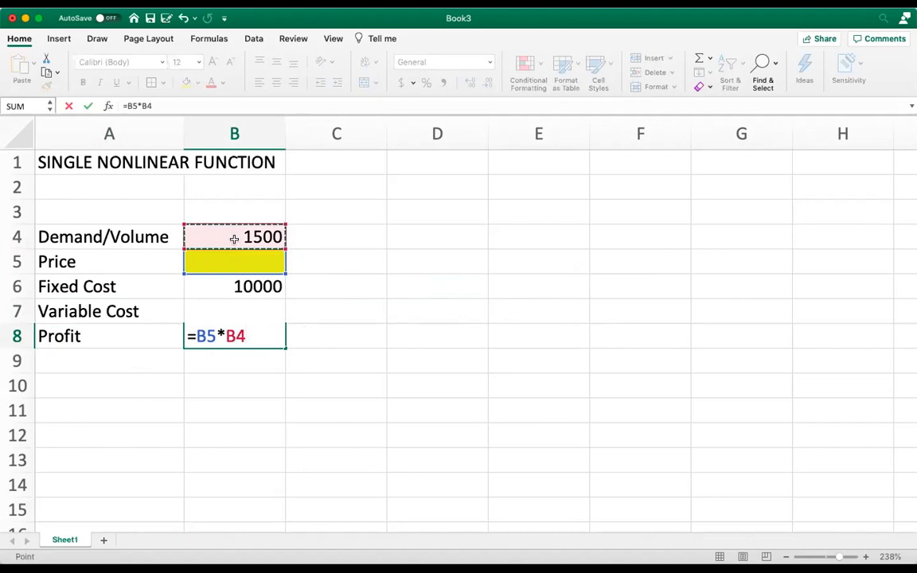
type("-")
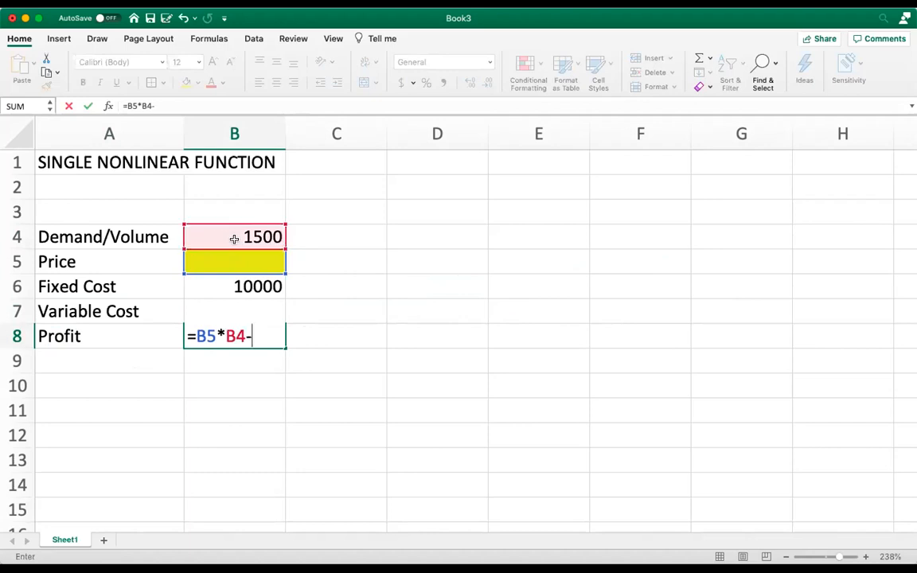
left_click(257, 291)
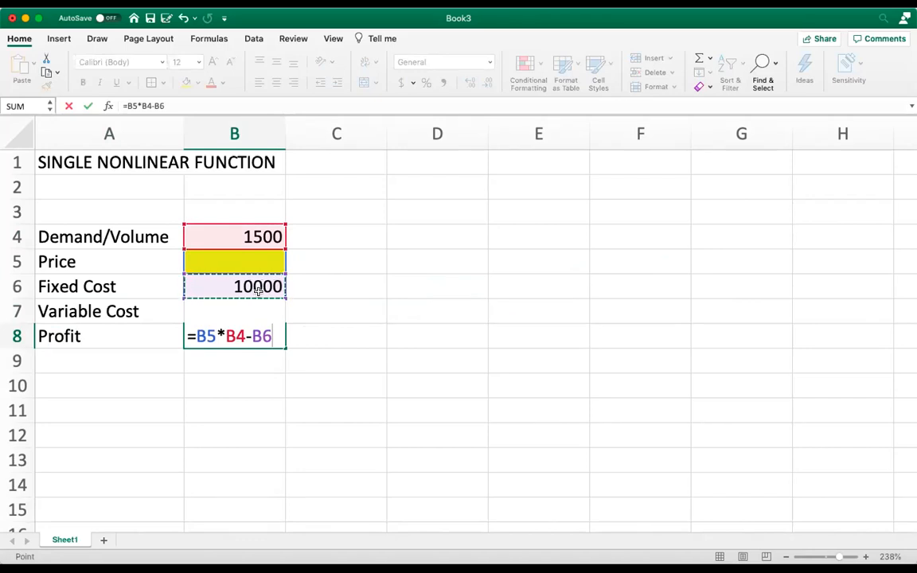
type("-")
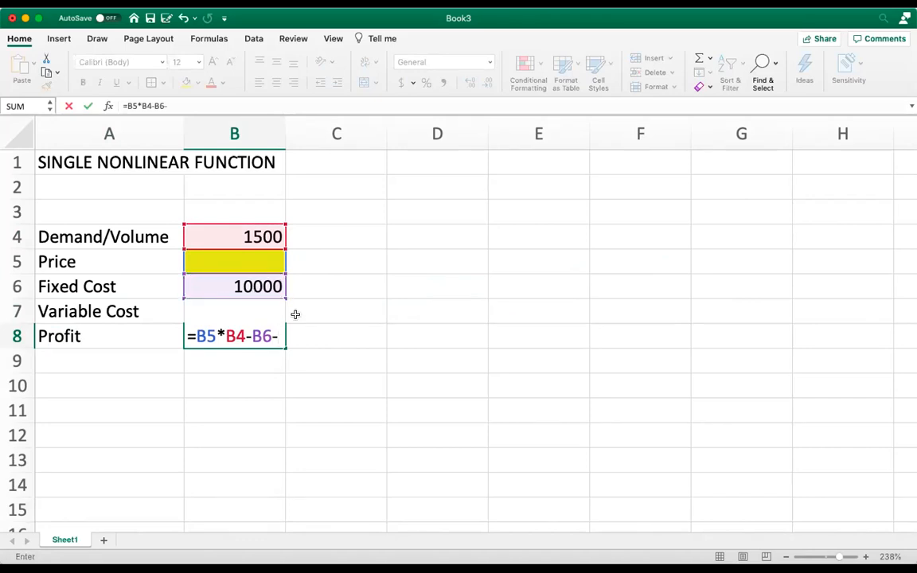
Try to add the variable cost cell reference to the profit formula in B8
key("F2")
key("Left")
scroll(306, 316, "down", 3)
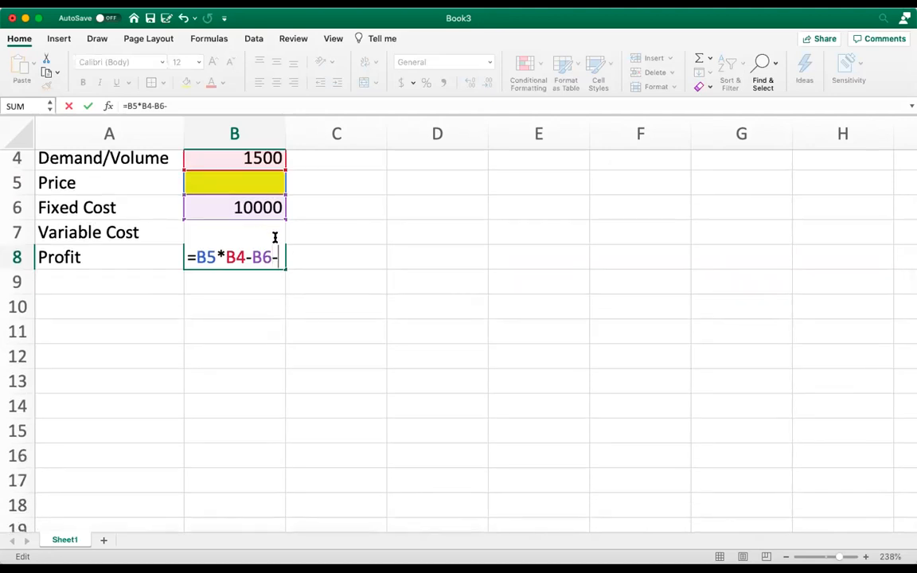
type("B")
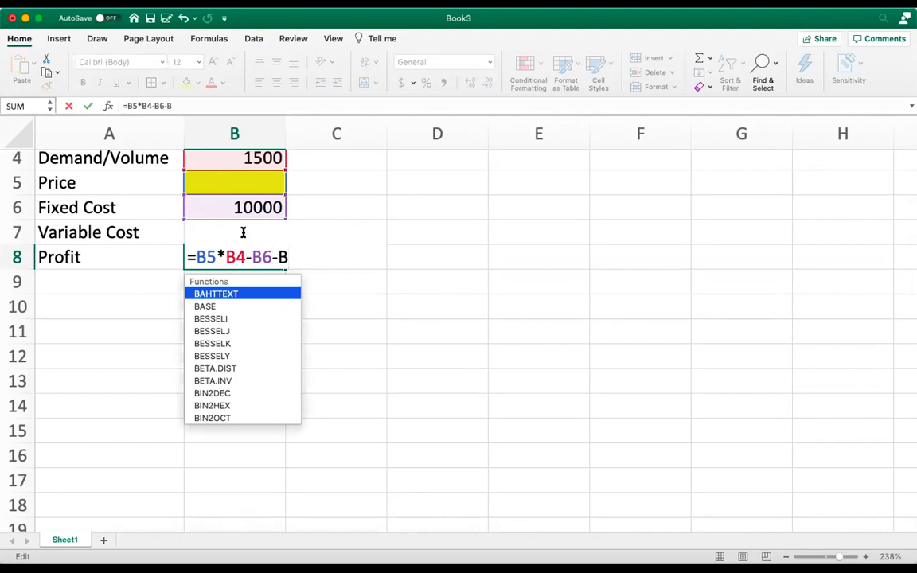
left_click(163, 232)
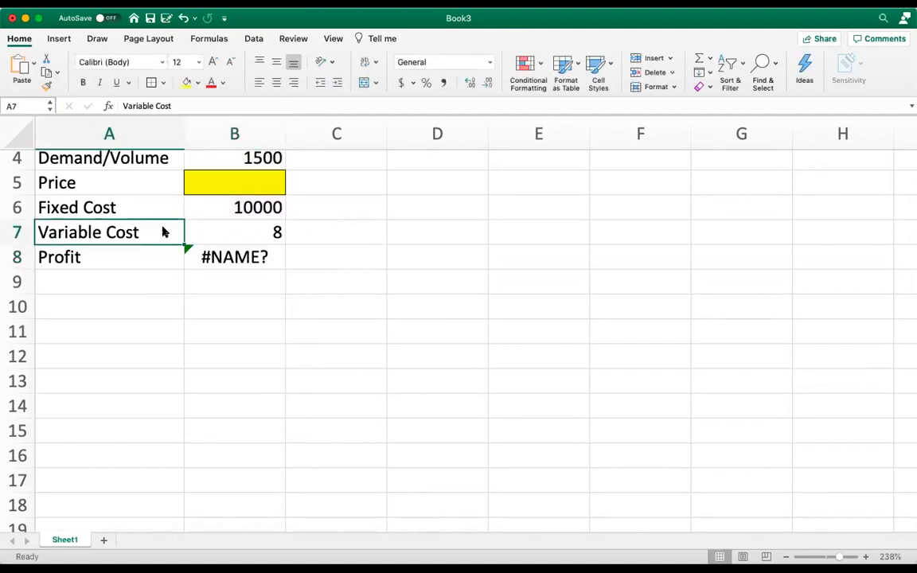
Complete the profit formula in B8 by subtracting variable cost times demand, giving =B5*B4-B6-B7*B4
double_click(251, 257)
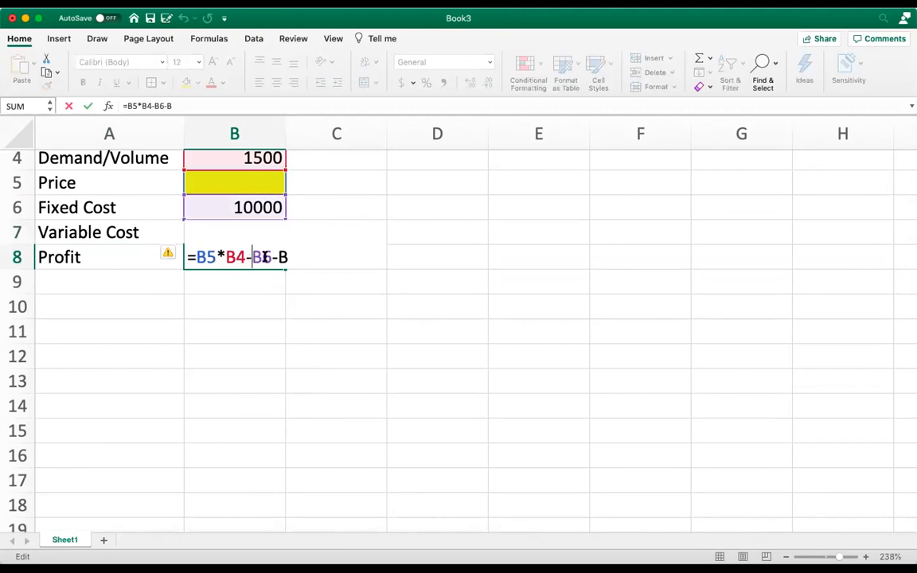
key("Delete")
left_click(415, 258)
key("Up")
key("Left")
key("Left")
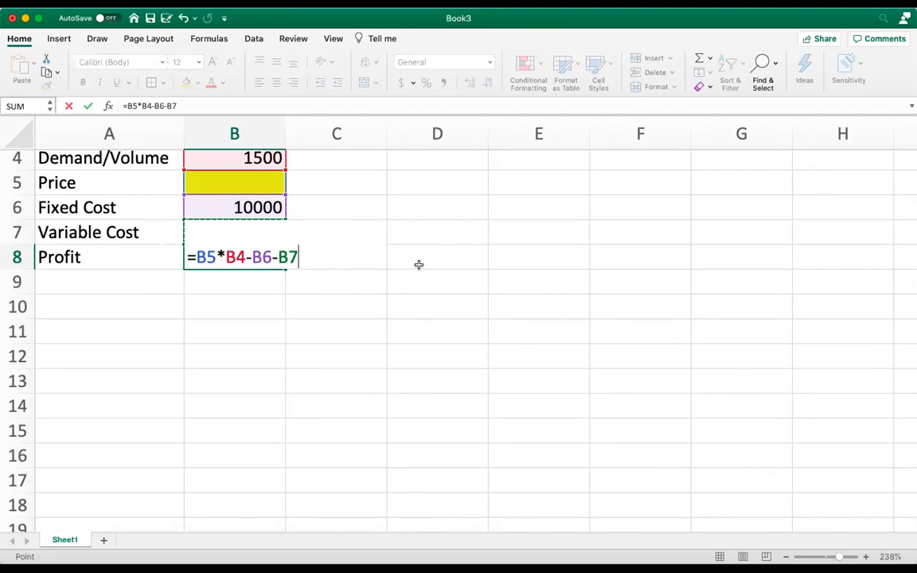
type("*")
scroll(298, 286, "up", 3)
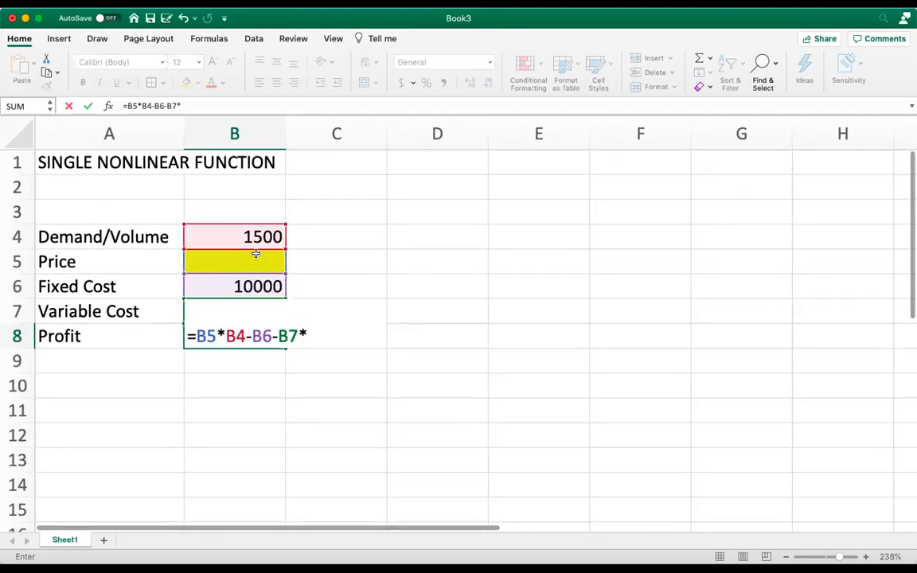
left_click(247, 238)
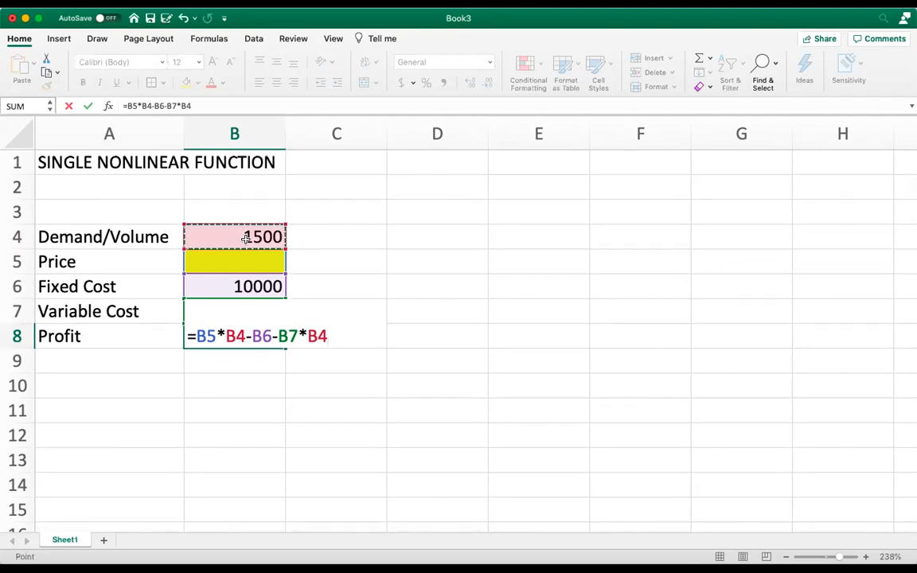
key("Return")
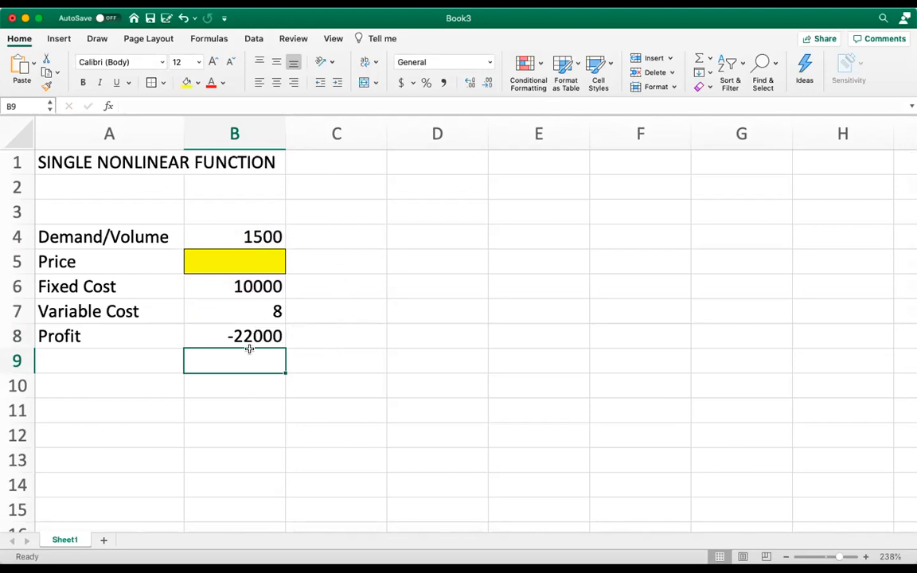
Fill the profit cell B8 with blue and put a border around it
left_click(239, 333)
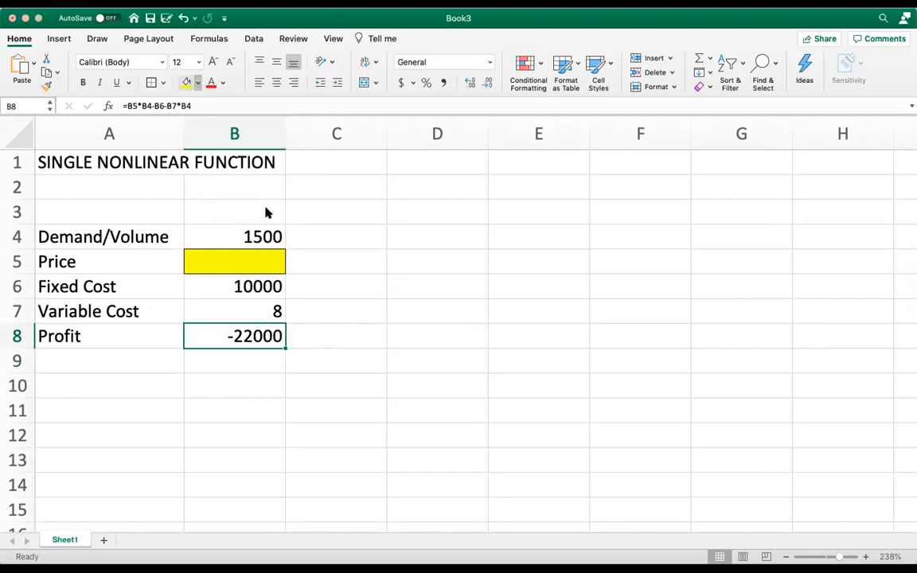
left_click(258, 225)
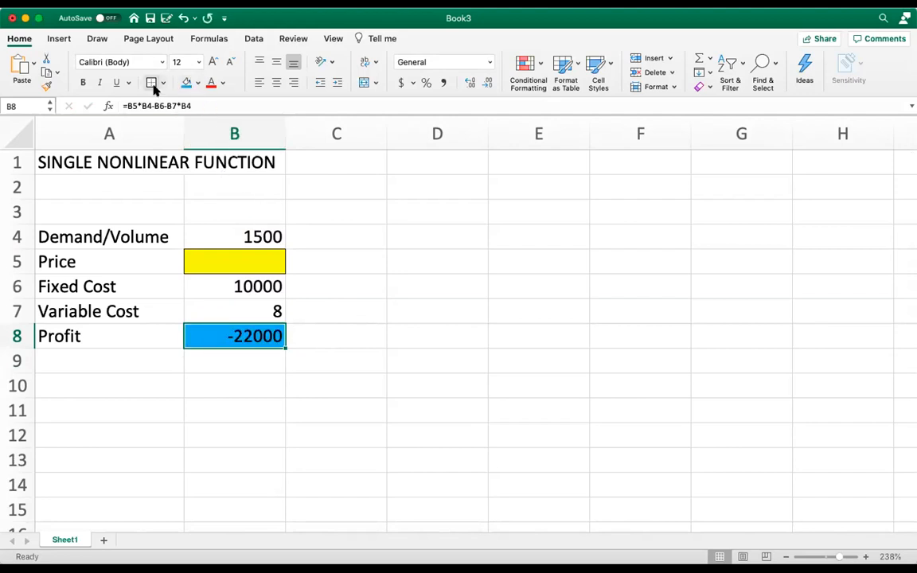
left_click(332, 336)
left_click(455, 338)
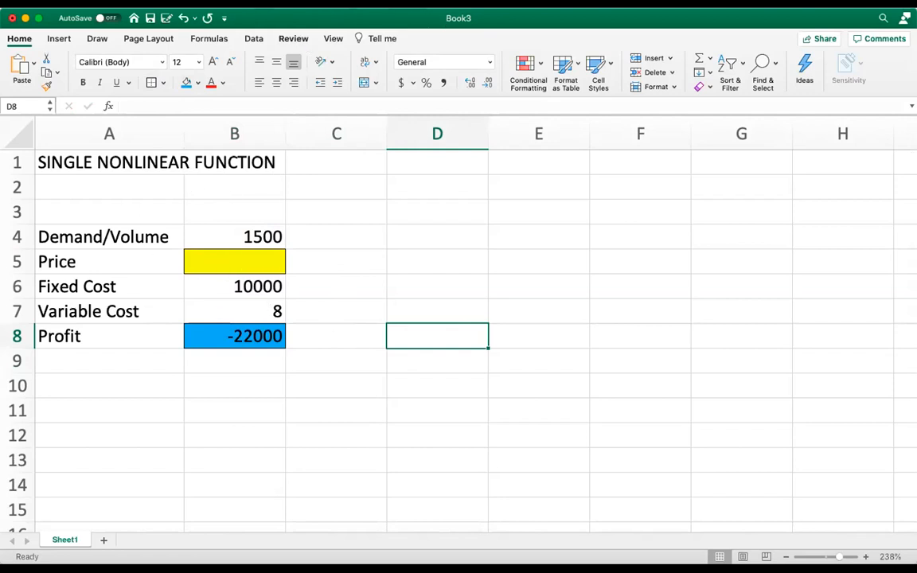
Open Solver and set the profit cell B8 as the objective to maximize
left_click(269, 3)
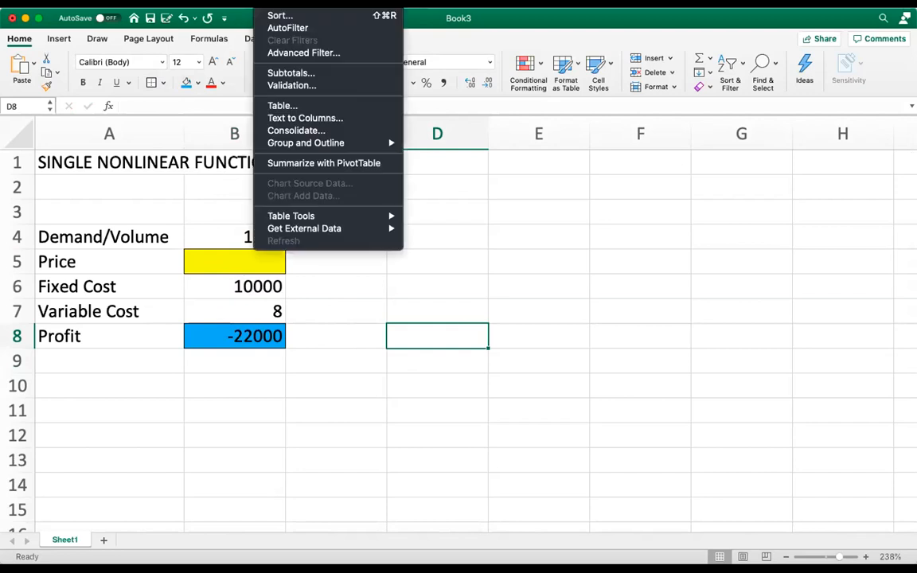
left_click(215, 44)
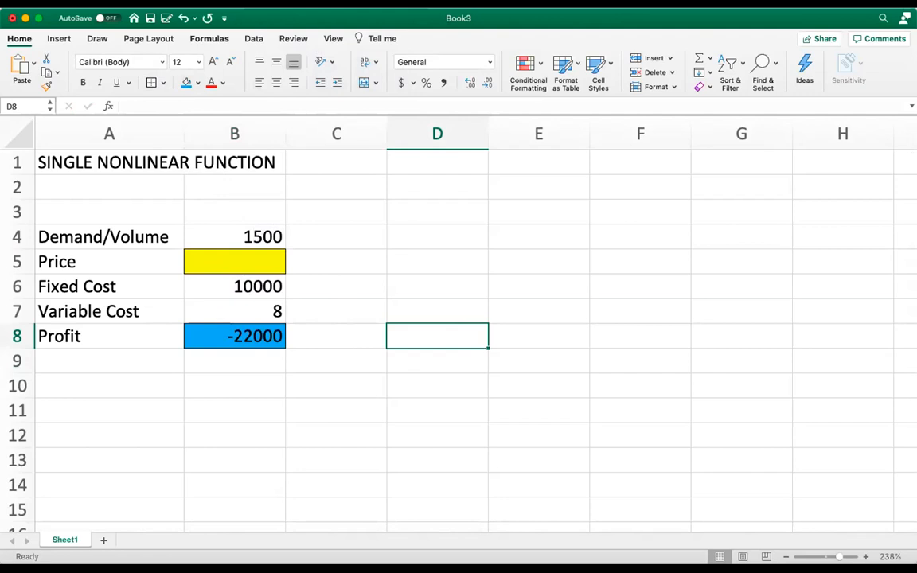
left_click(250, 40)
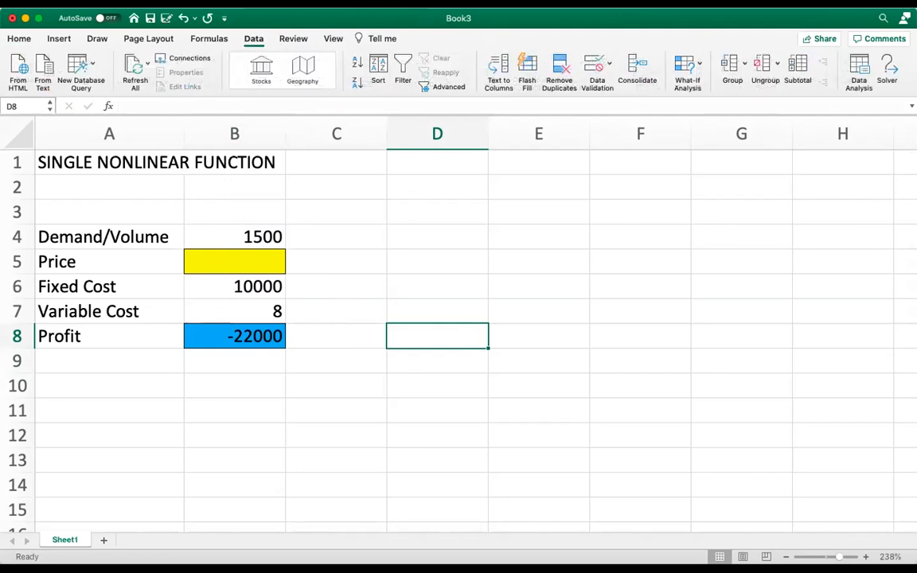
left_click(888, 66)
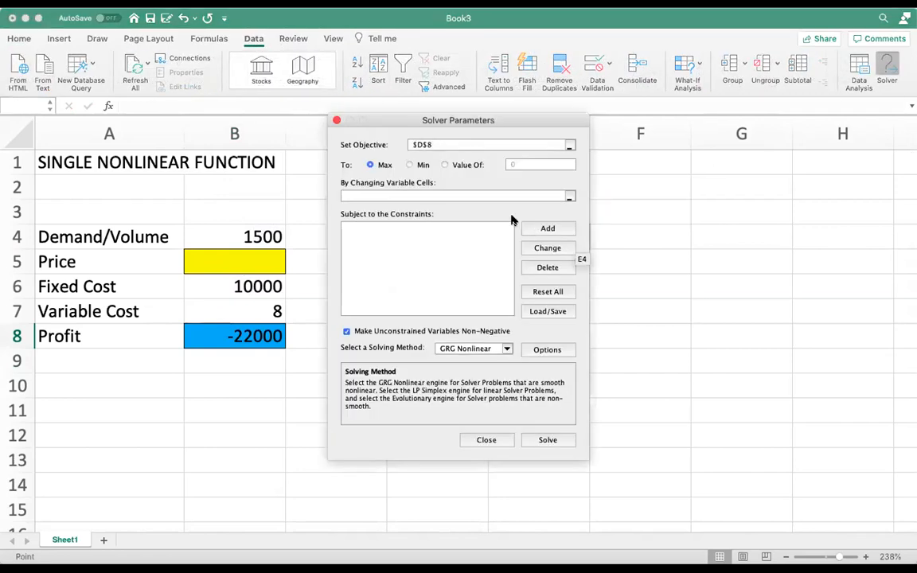
left_click(568, 143)
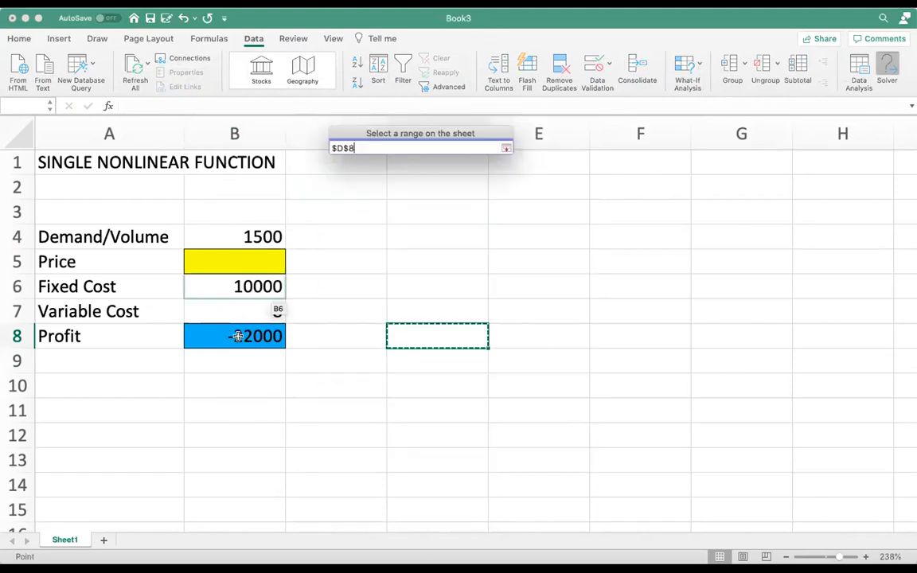
left_click(214, 335)
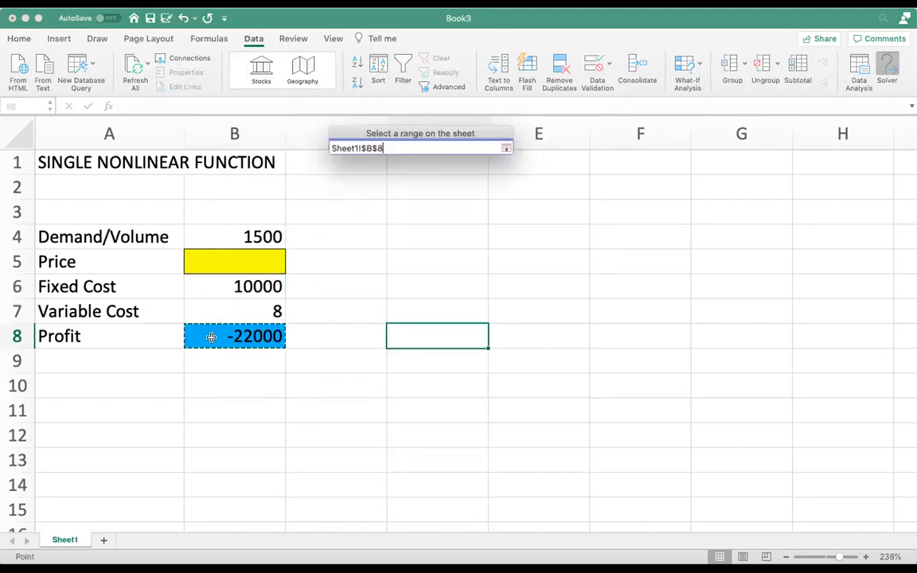
left_click(506, 148)
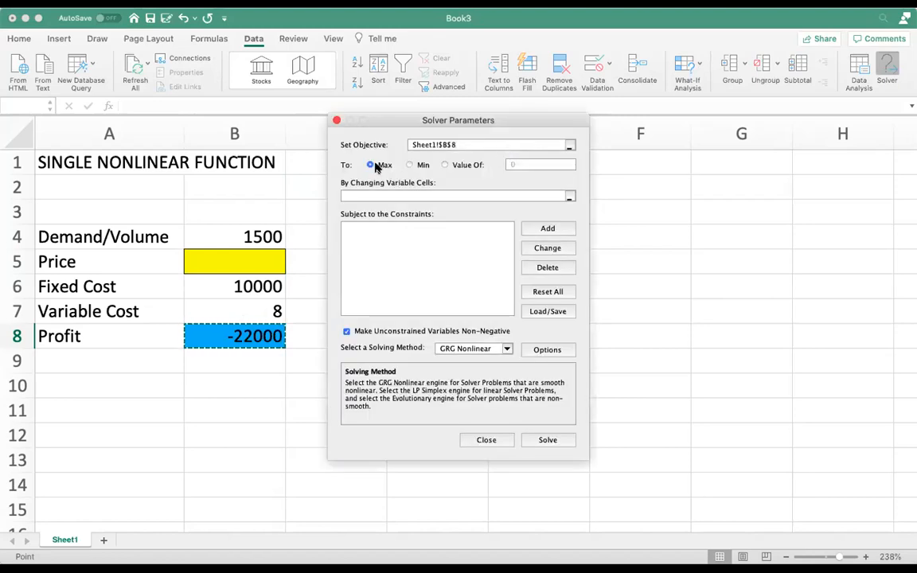
Set the price cell B5 as Solver's changing variable cell
left_click(569, 197)
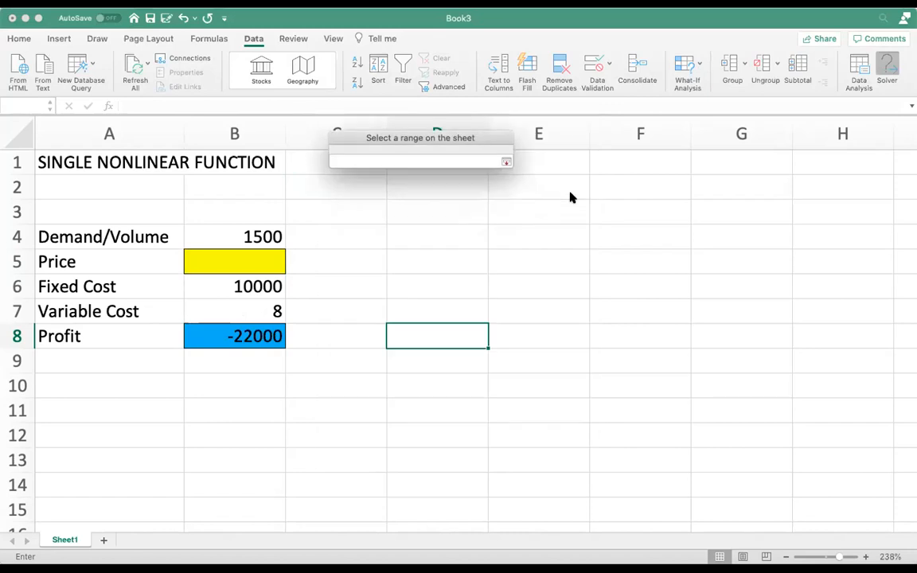
left_click(243, 265)
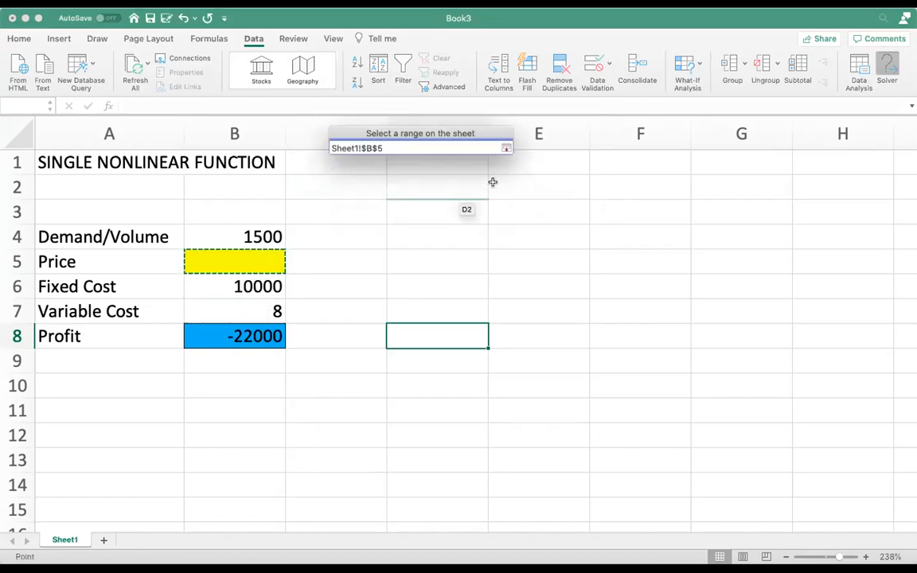
left_click(505, 148)
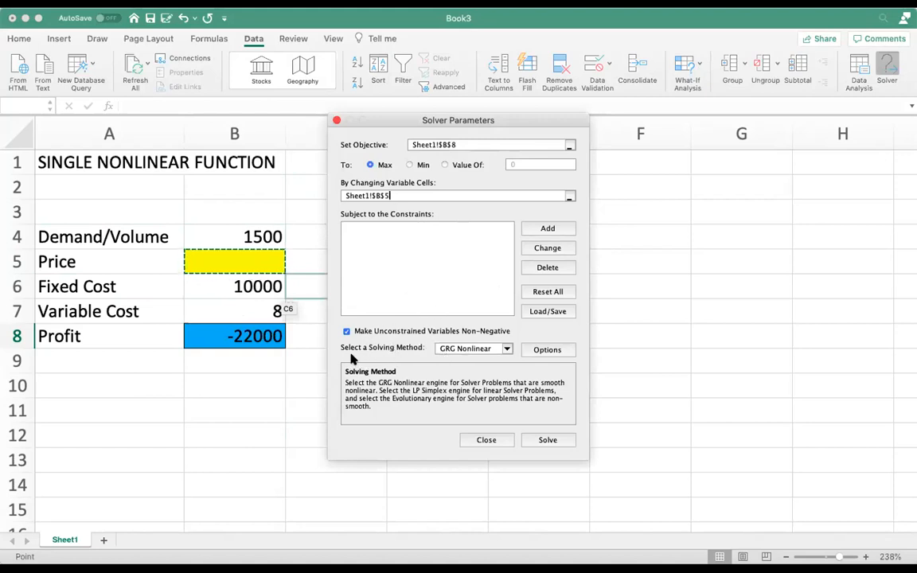
Solve the model with the GRG Nonlinear method and keep the Solver solution
left_click(504, 348)
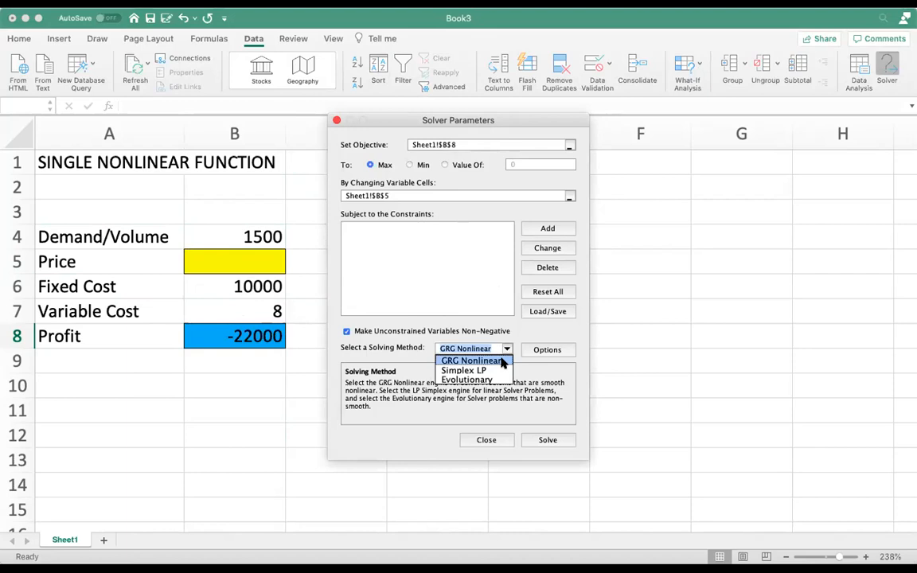
left_click(501, 362)
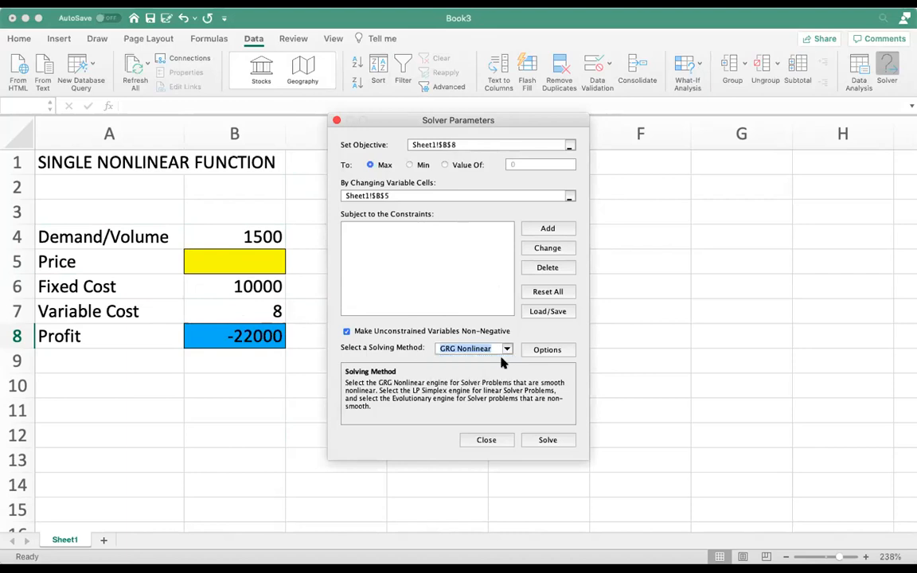
left_click(546, 441)
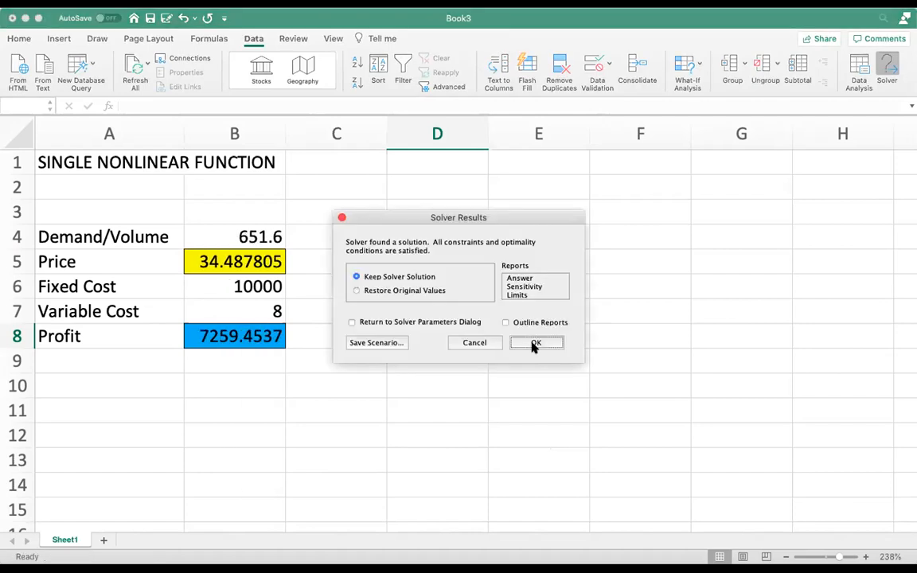
left_click(536, 343)
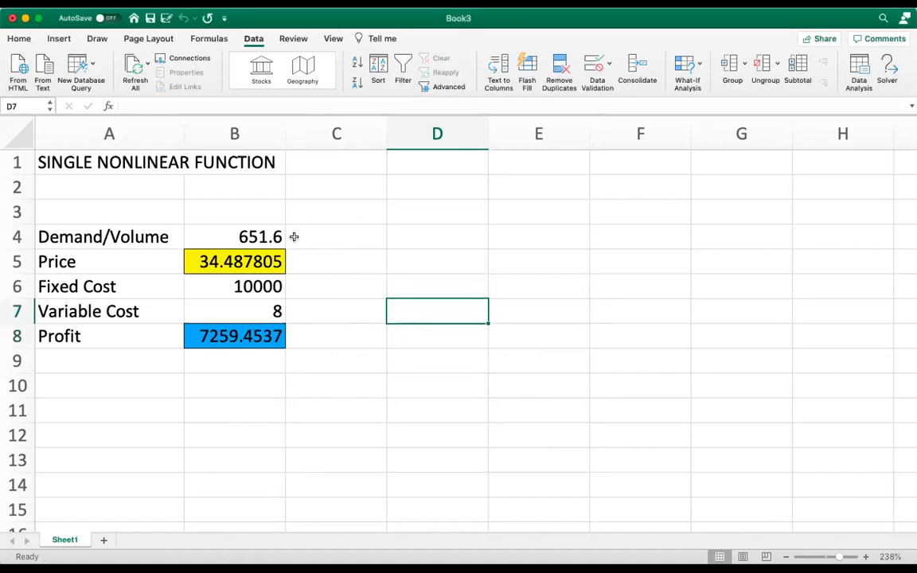
Format column B in comma style with thousands separators and two decimals
left_click(215, 232)
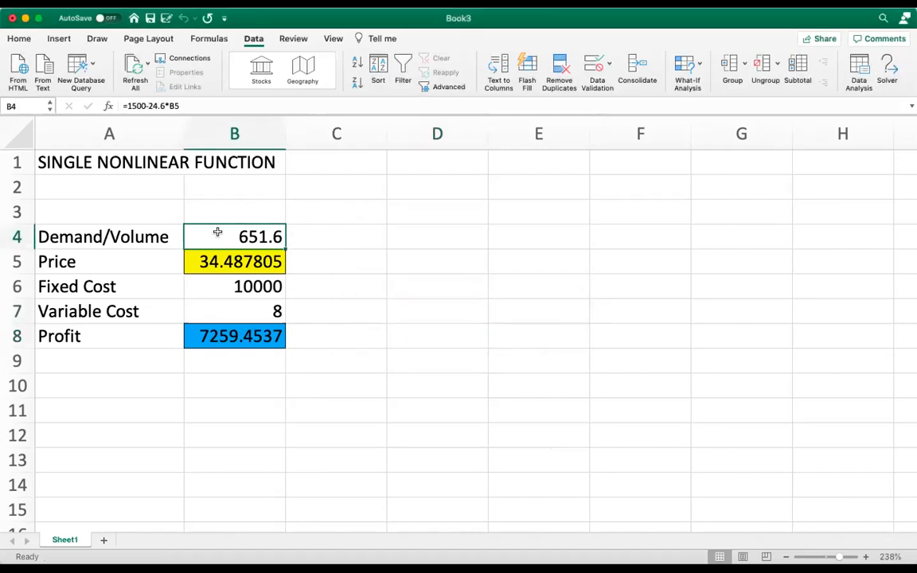
left_click(267, 258)
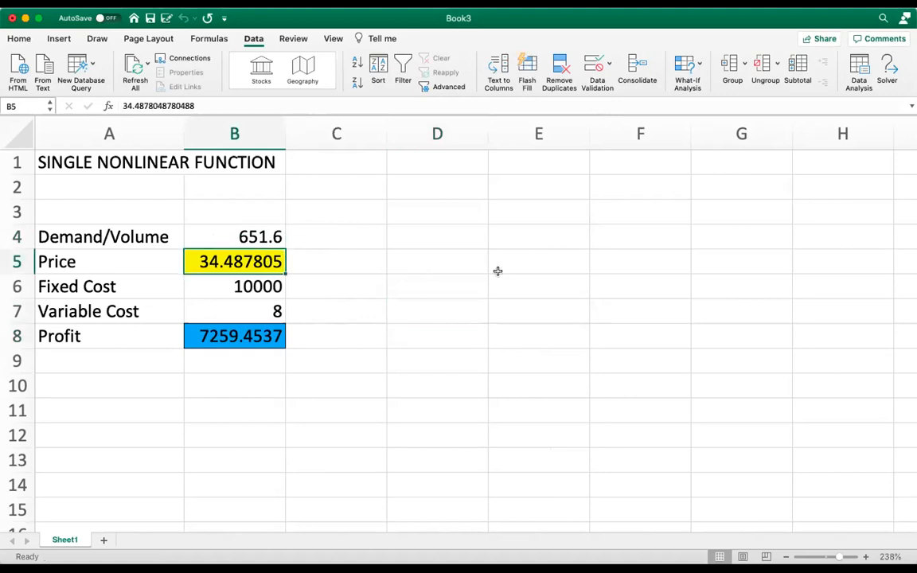
left_click(248, 142)
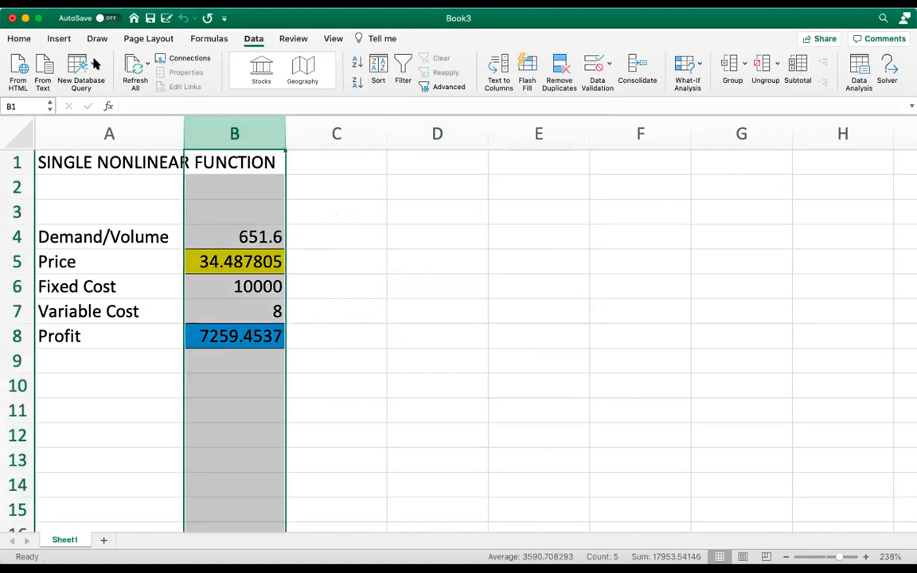
left_click(19, 38)
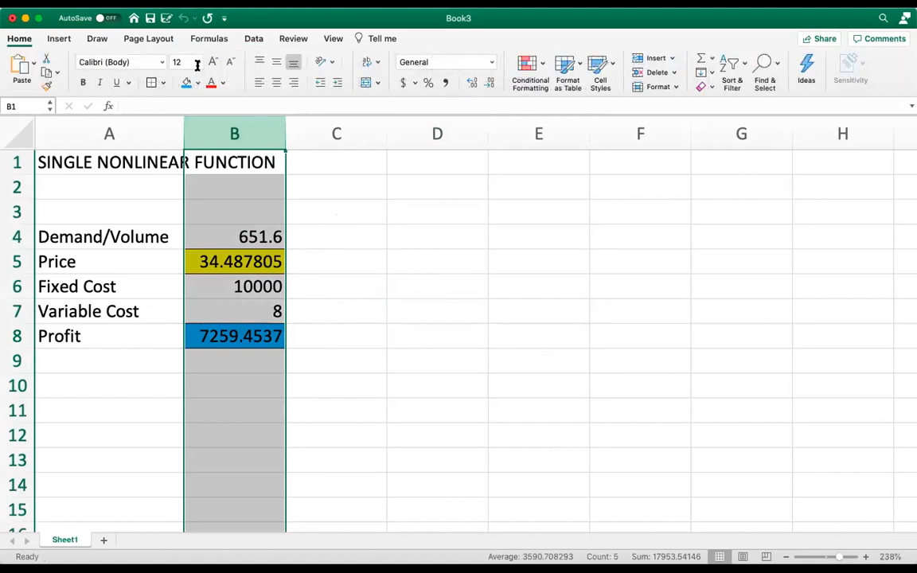
left_click(446, 84)
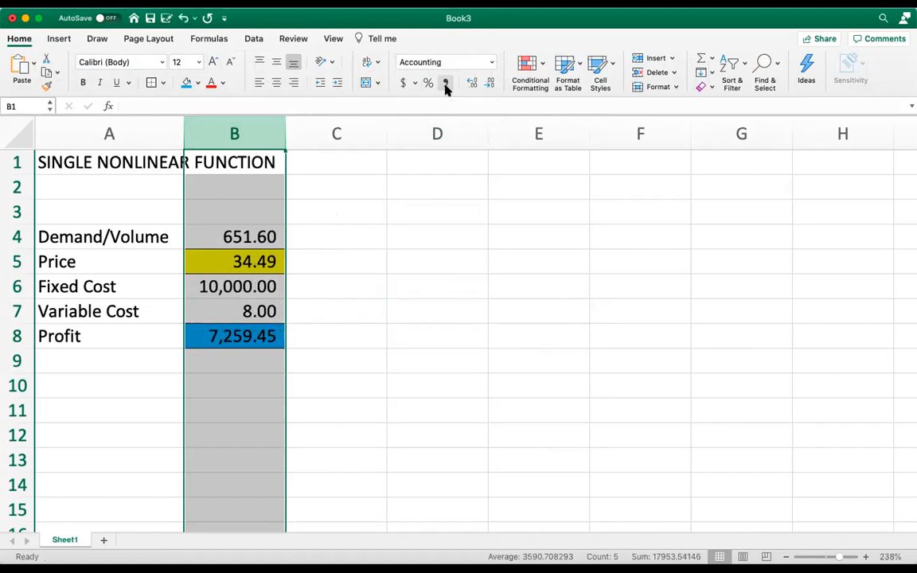
left_click(395, 261)
left_click(263, 261)
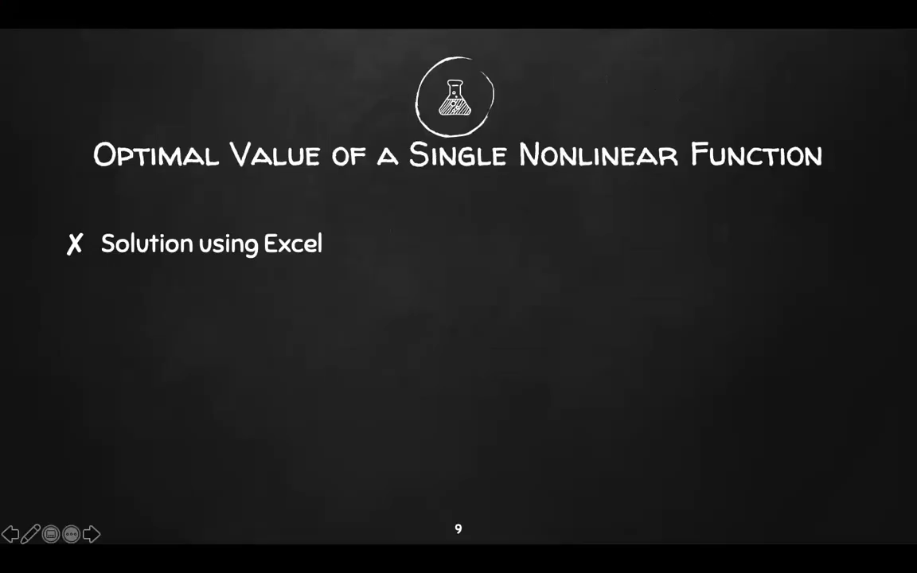
key("Right")
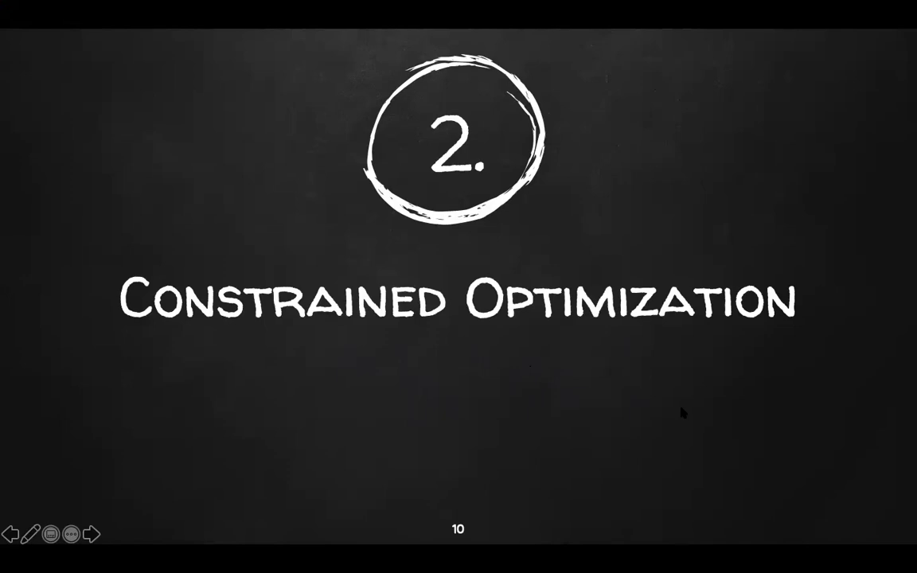
key("Right")
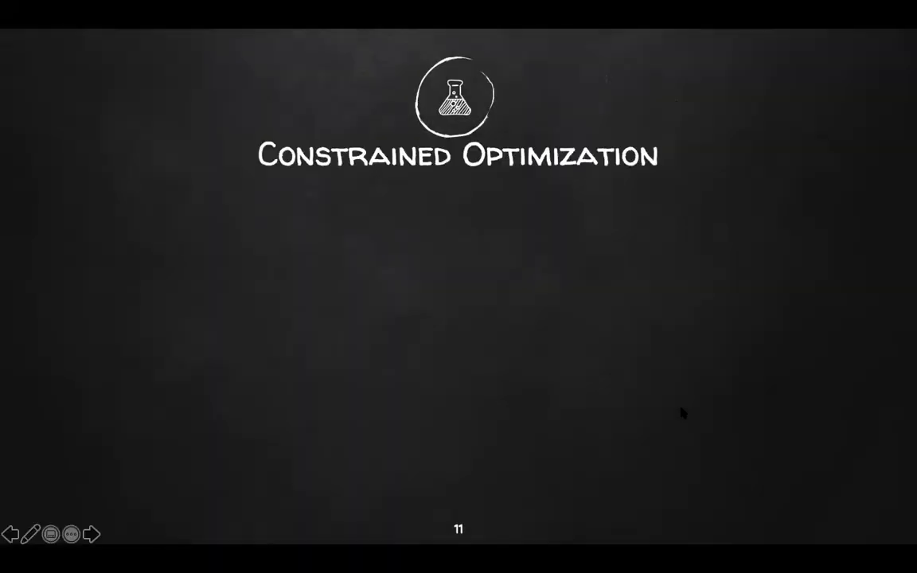
key("Right")
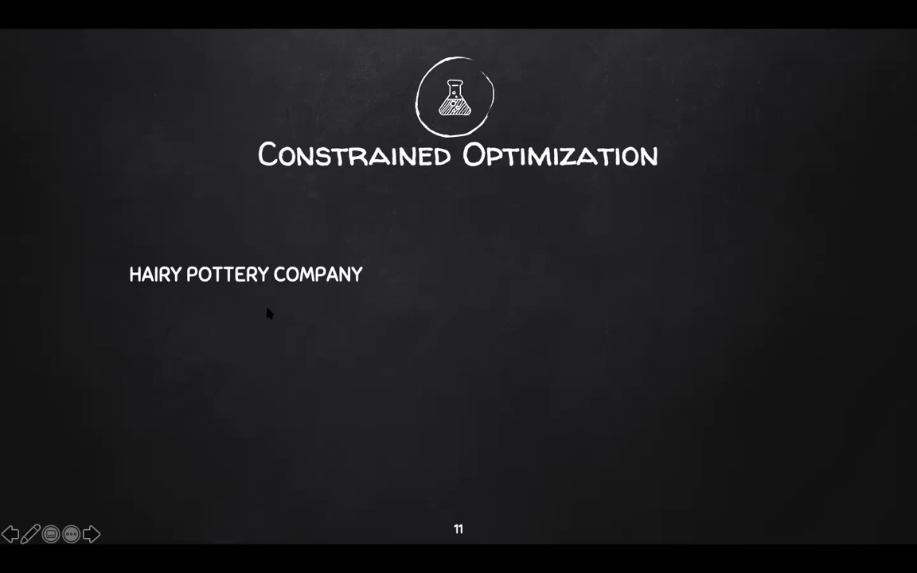
left_click(495, 342)
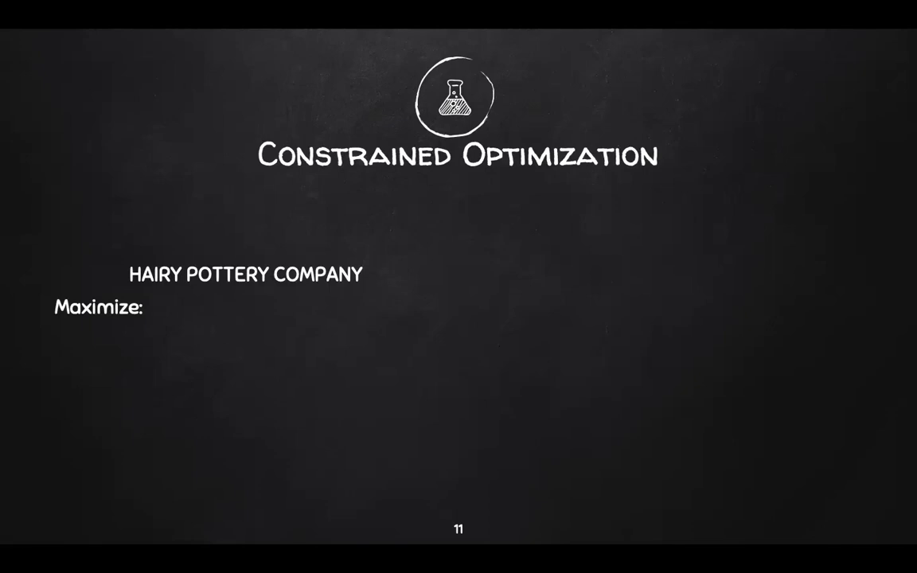
left_click(322, 350)
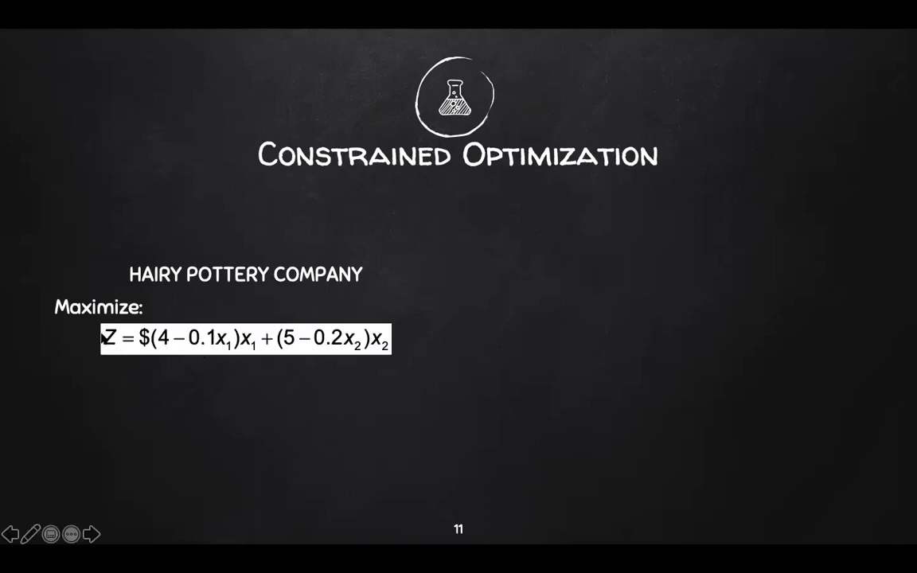
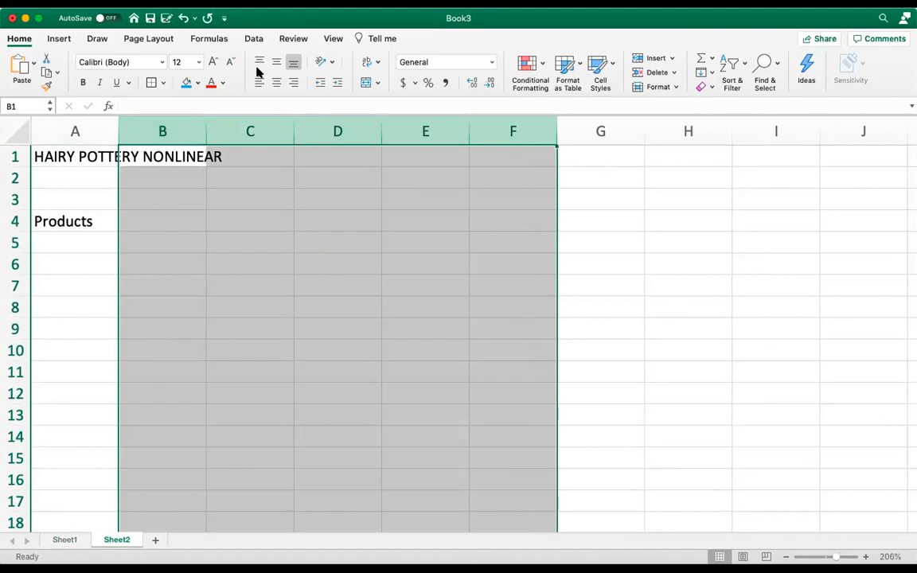
Enter the product headers BOWLS in B4 and MUGS in C4
left_click(175, 215)
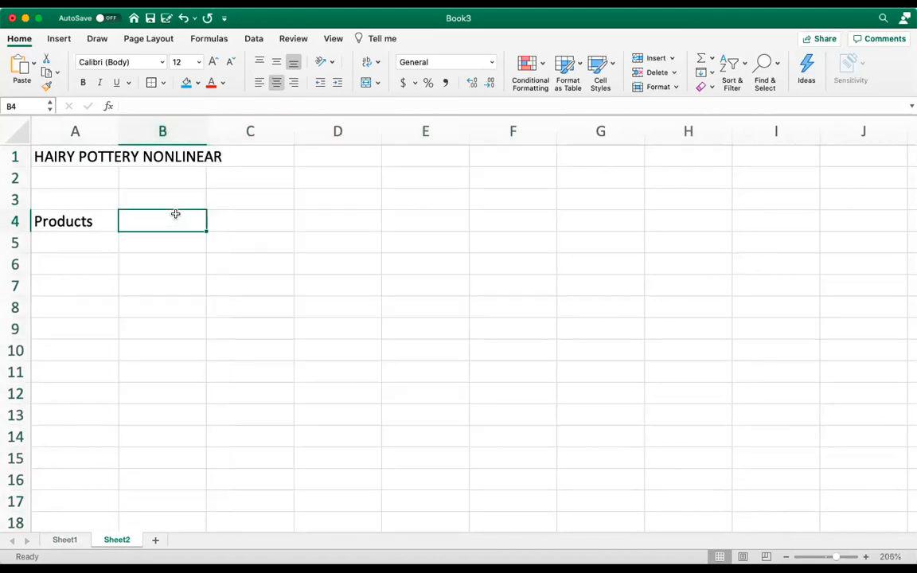
type("BOWLS")
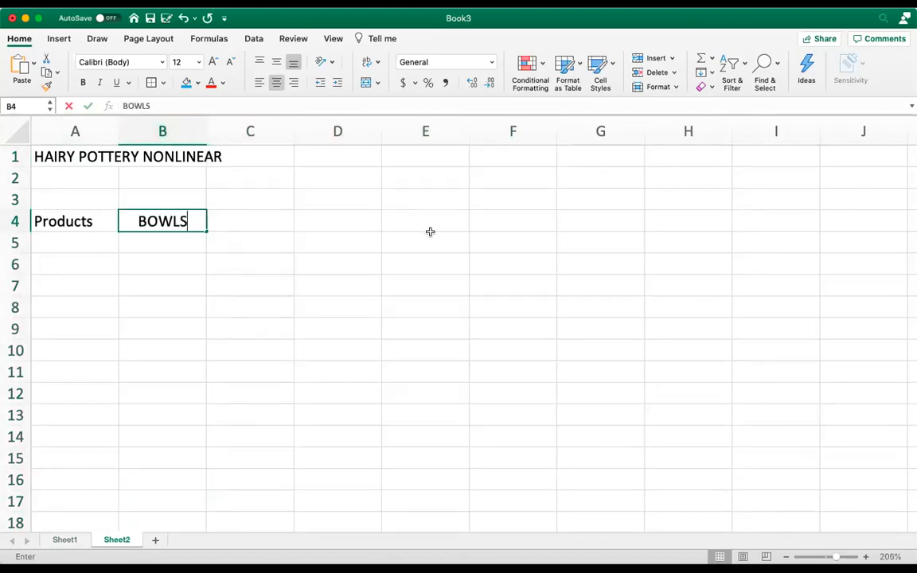
key("Return")
key("Up")
key("Right")
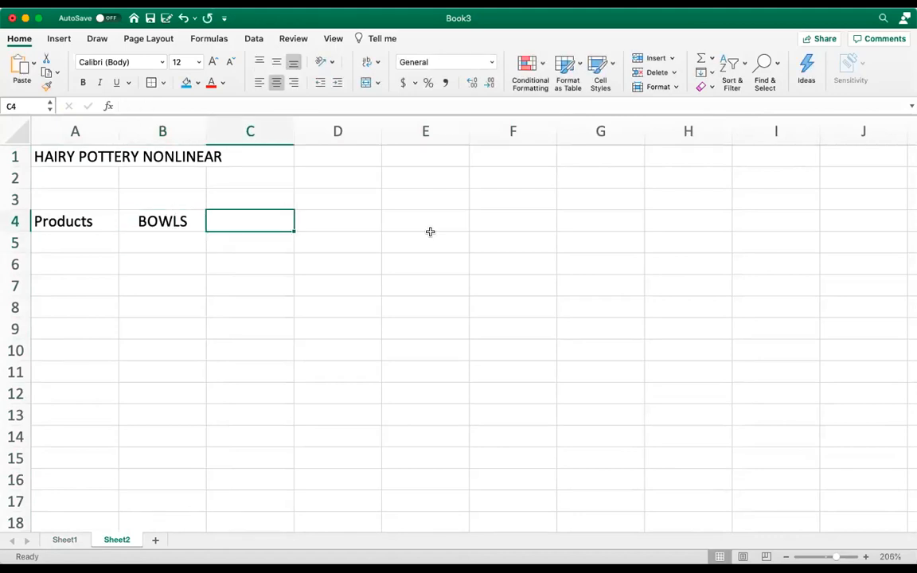
type("MUGS")
key("Return")
Fill the decision cells B5:C5 yellow and put a border around them
key("Left")
key("shift+Right")
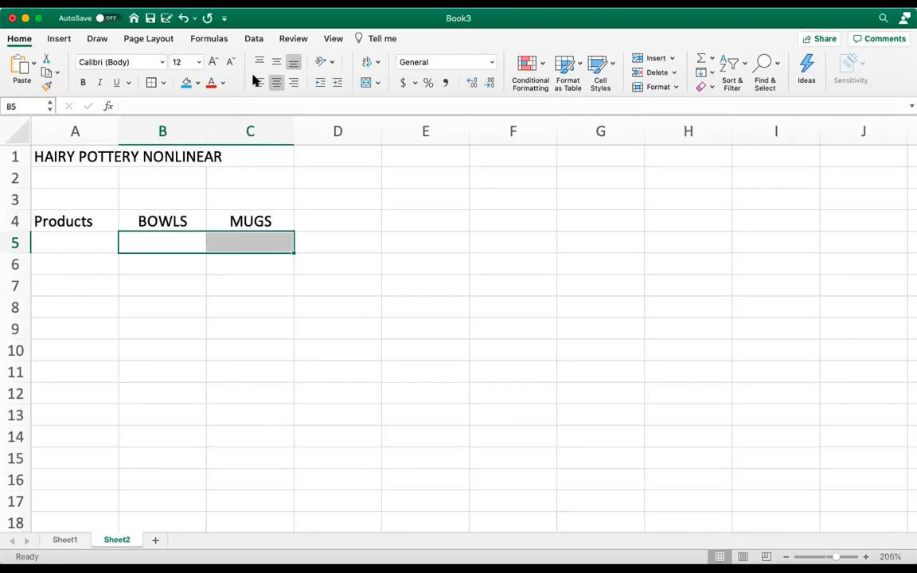
left_click(222, 226)
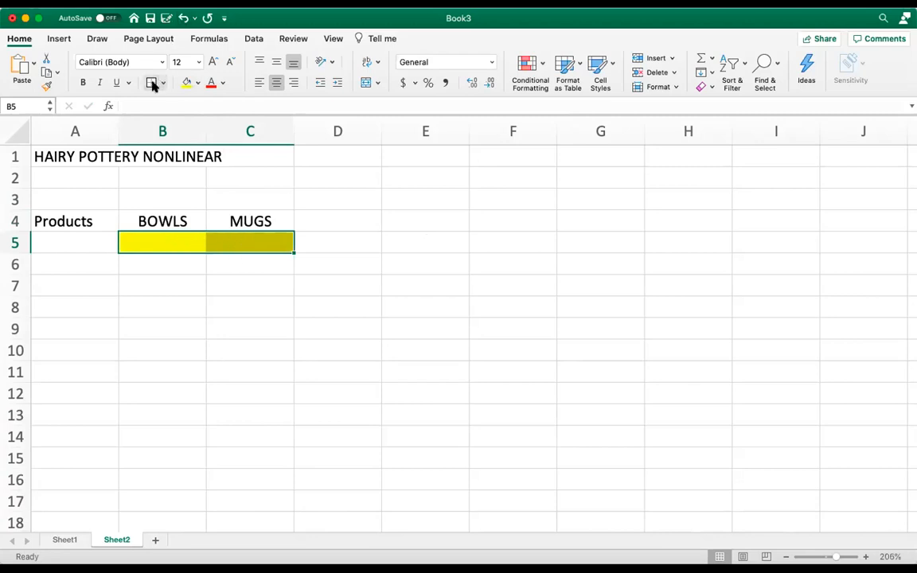
left_click(339, 265)
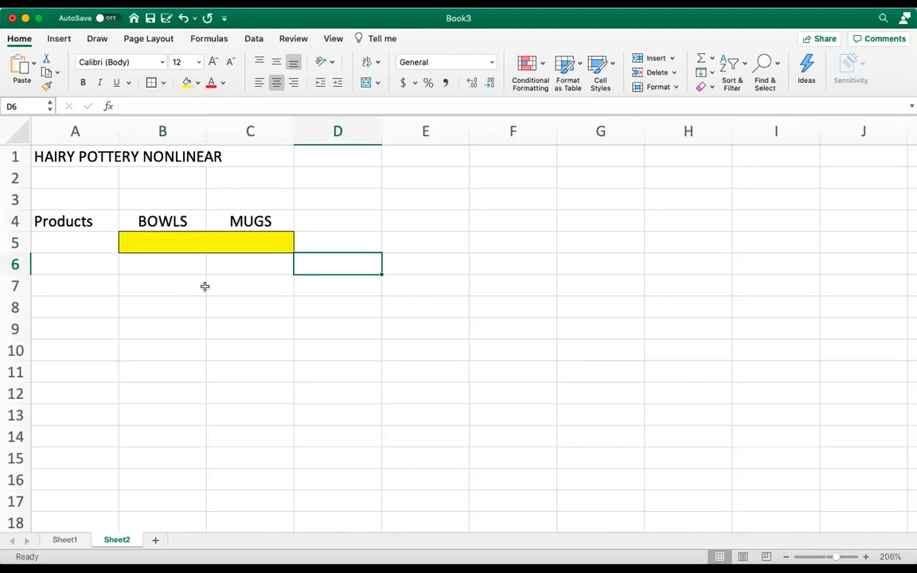
Label cell A6 as Profit
left_click(130, 262)
left_click(65, 261)
type("Profit")
key("Return")
Enter the bowls' unit profit formula =4-0.1*B5 in B6
key("Up")
key("Right")
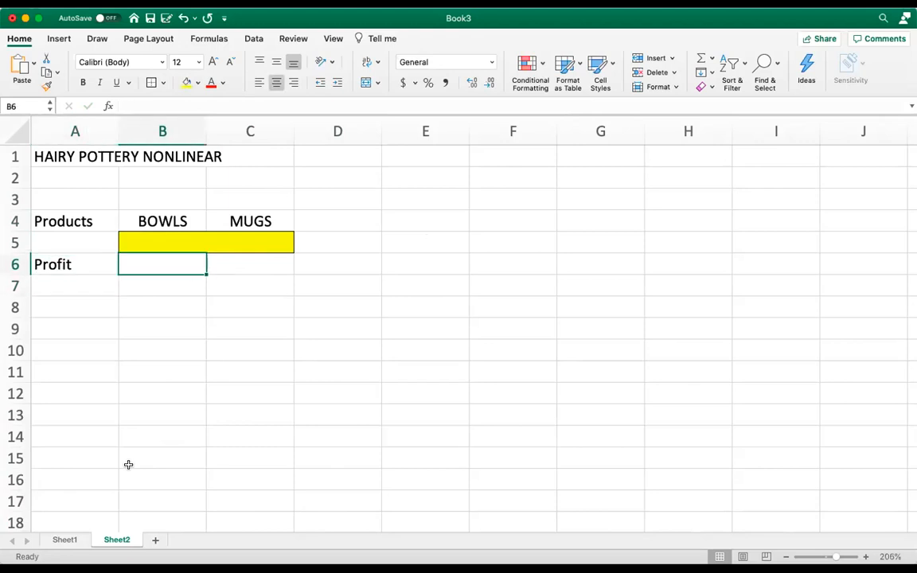
type("=")
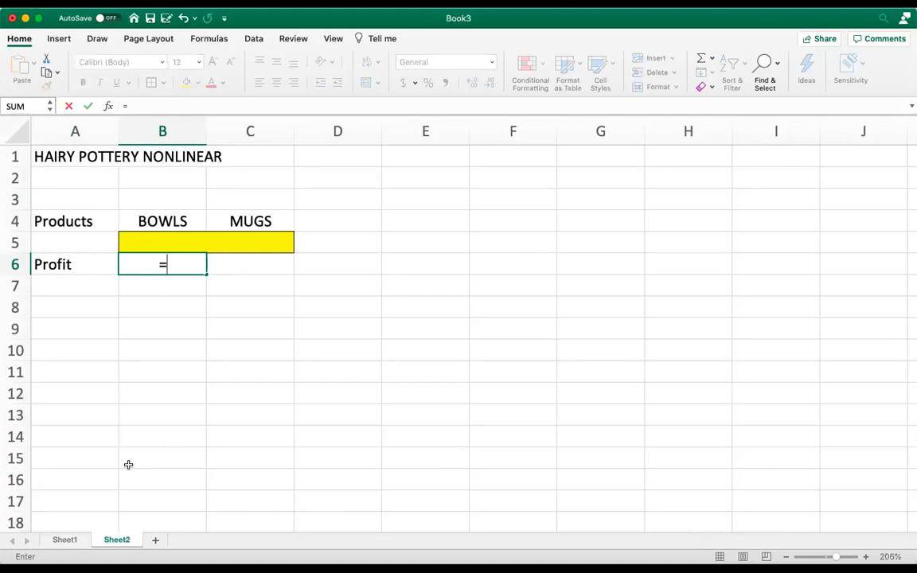
type("4-0.1*")
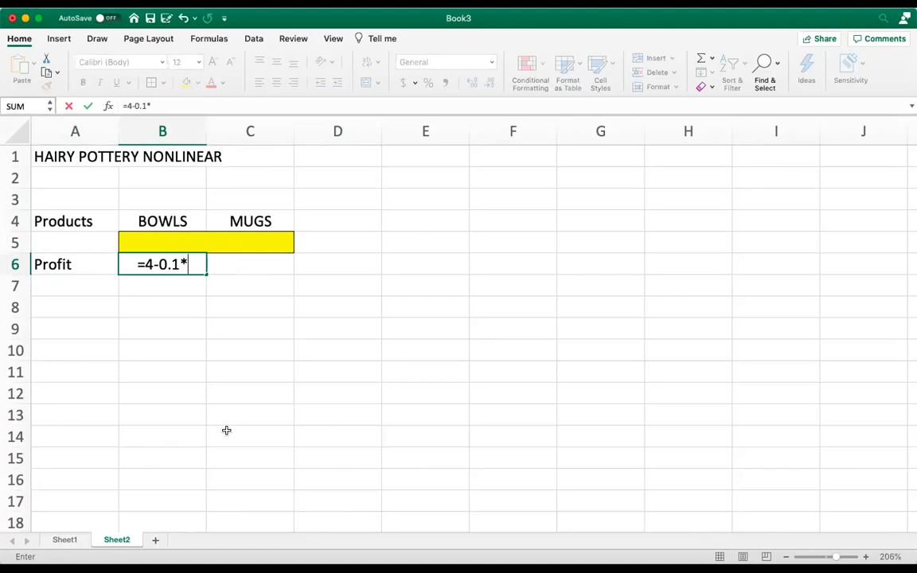
left_click(175, 240)
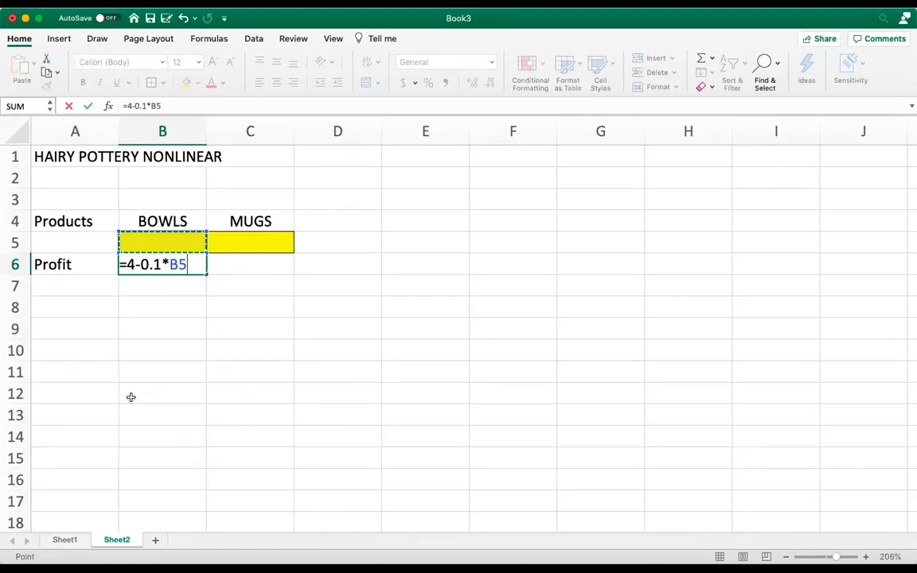
key("Return")
Enter the mugs' unit profit formula =5-0.2*C5 in C6
key("Up")
key("Right")
type("=")
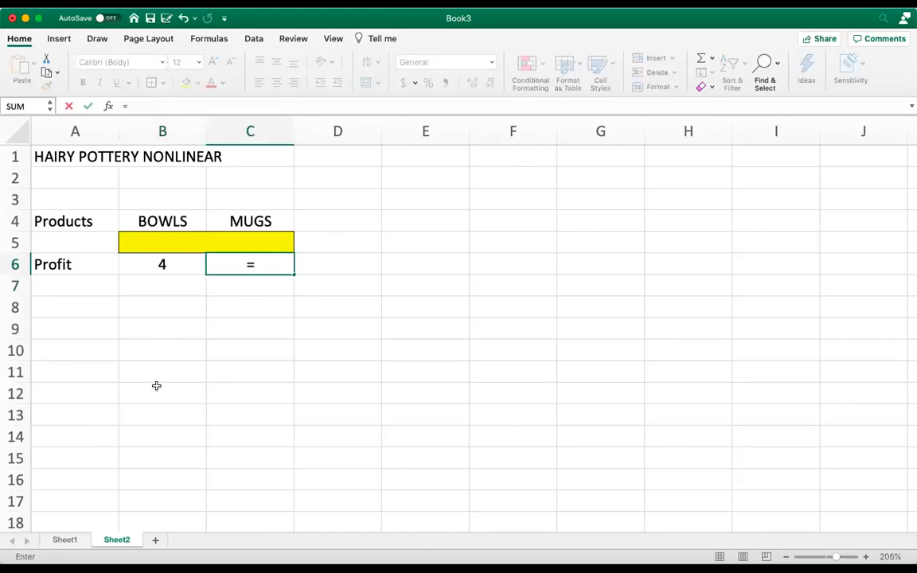
type("5-0.2*")
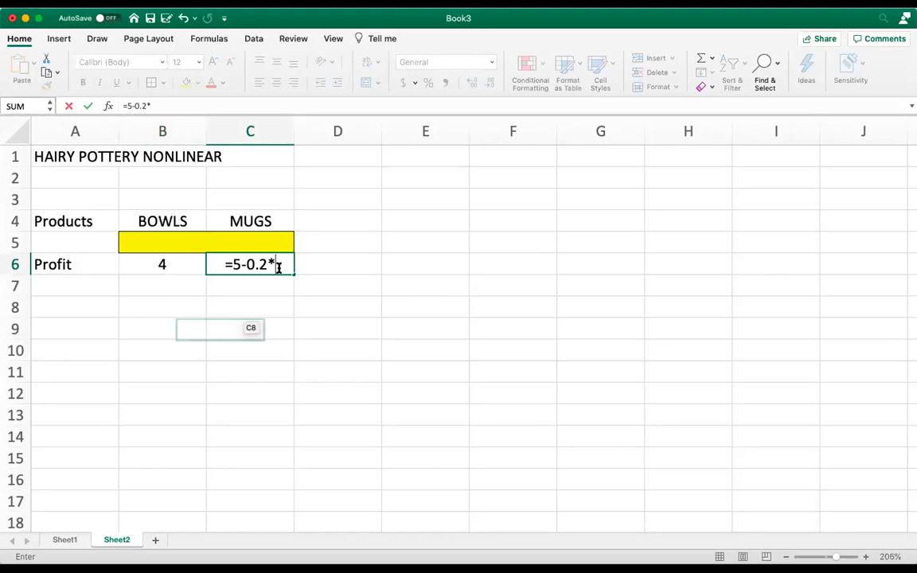
left_click(250, 242)
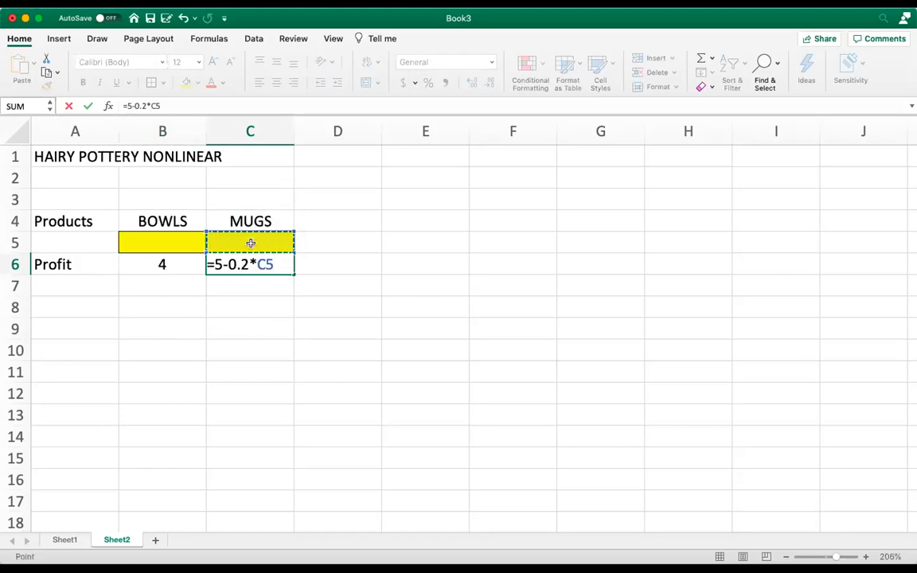
key("Return")
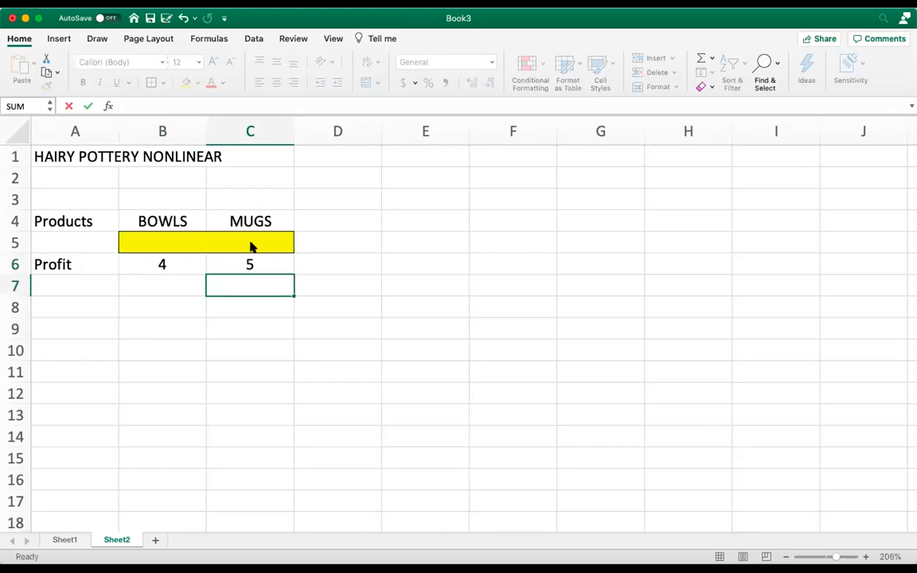
Calculate total profit in D6 with =SUMPRODUCT(B5:C5,B6:C6)
key("Up")
key("Right")
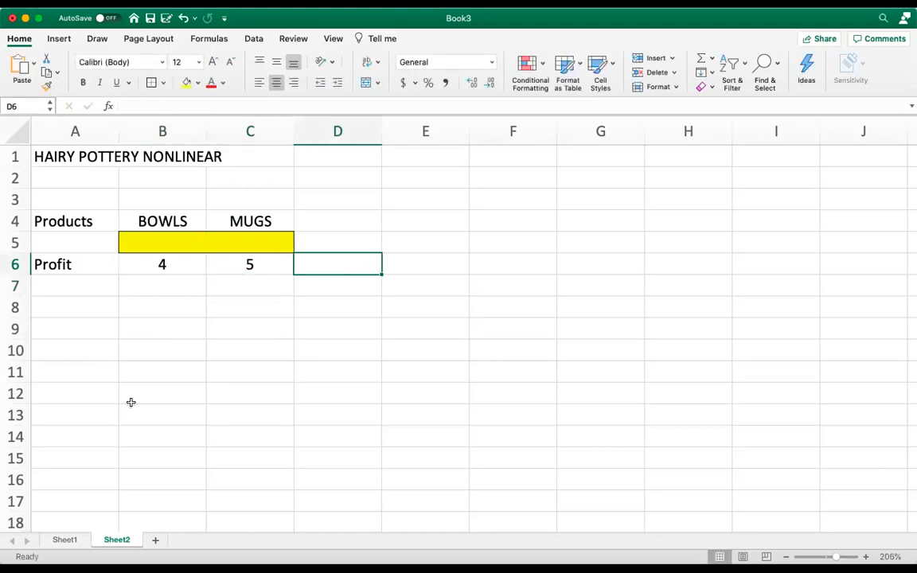
type("=")
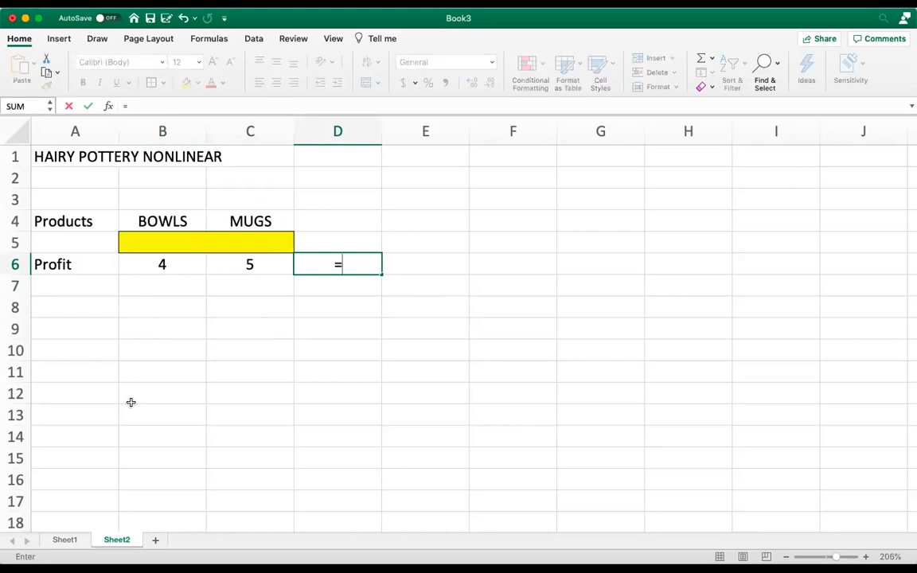
type("SUM")
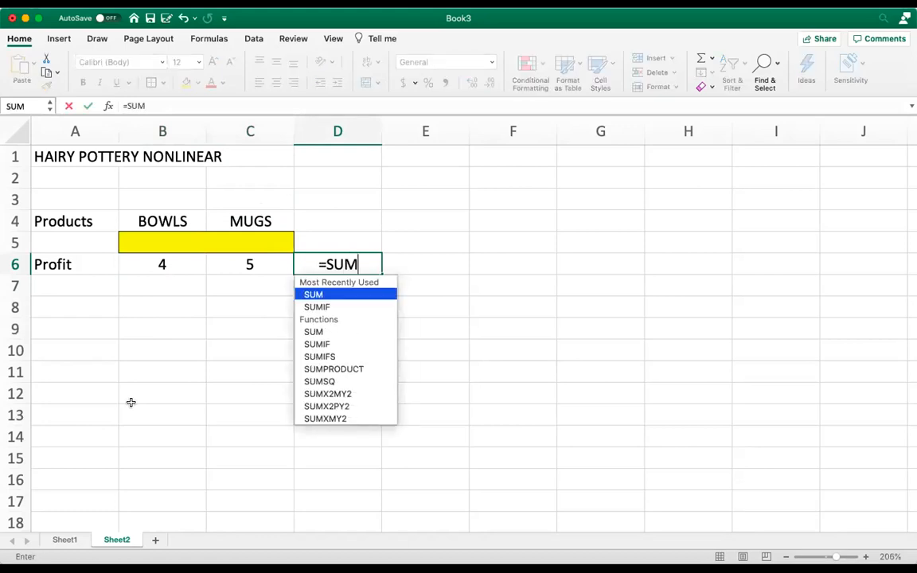
type("P")
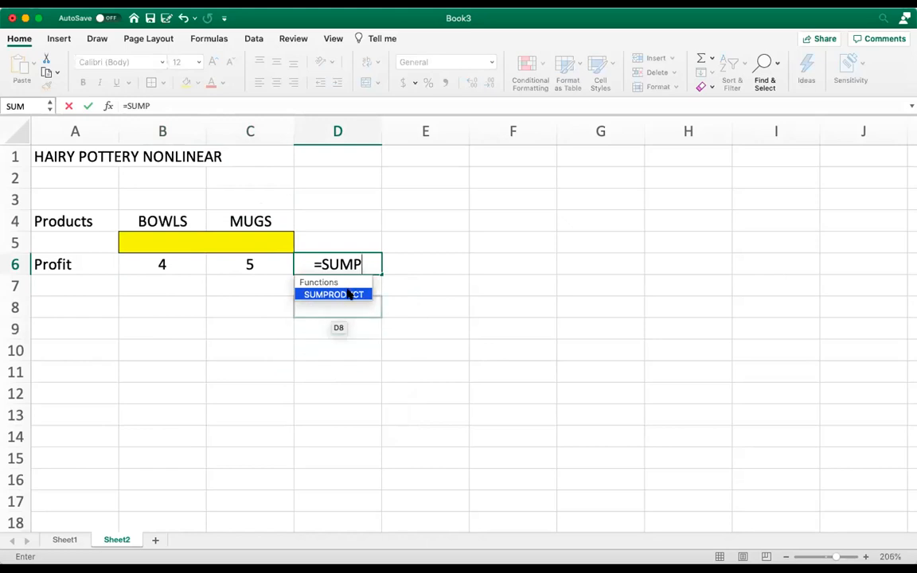
double_click(348, 294)
left_click(157, 237)
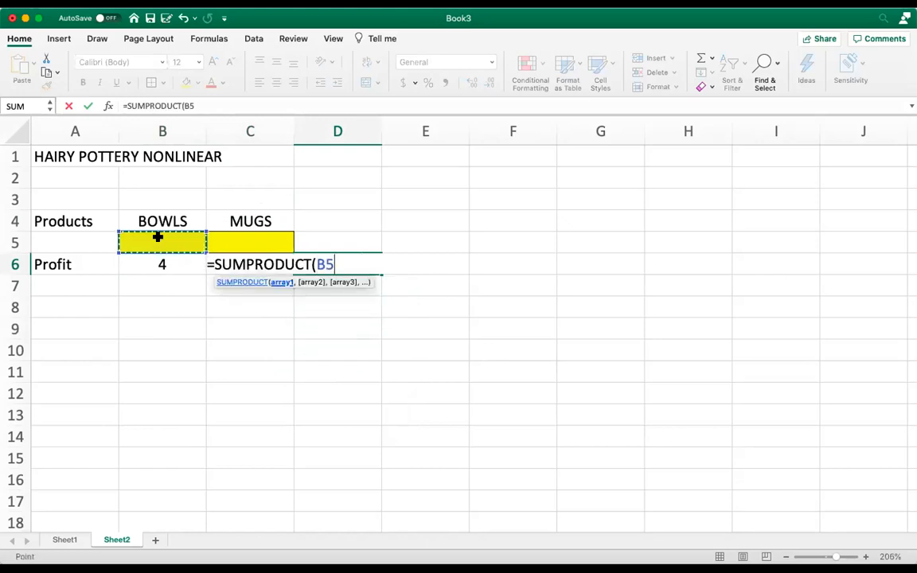
key("shift+Right")
type(",")
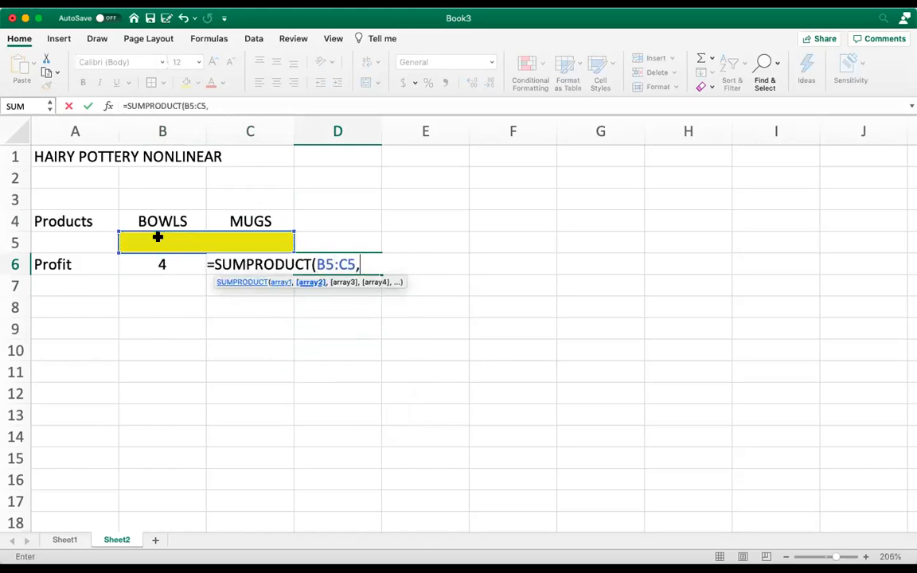
left_click(160, 265)
key("shift+Right")
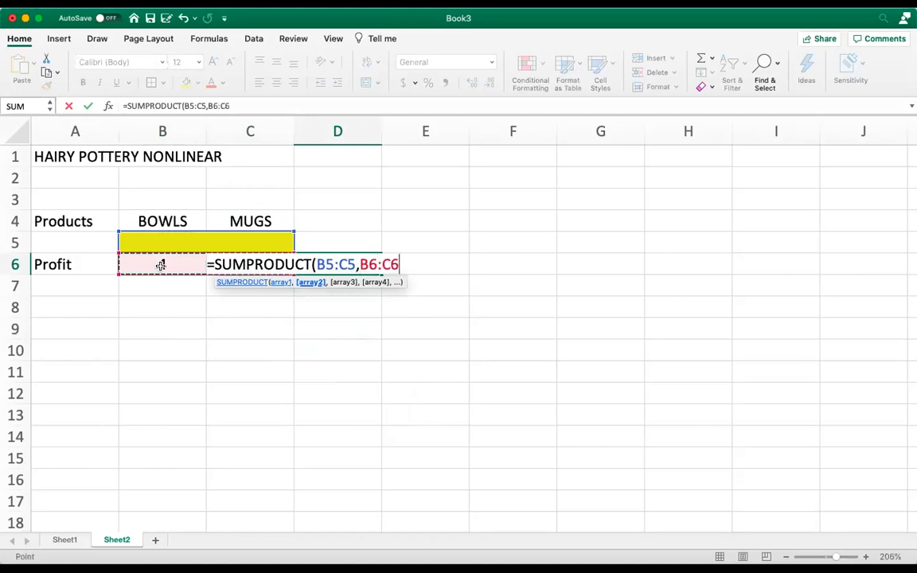
key("Return")
Fill the total profit cell D6 blue and give it a border
key("Up")
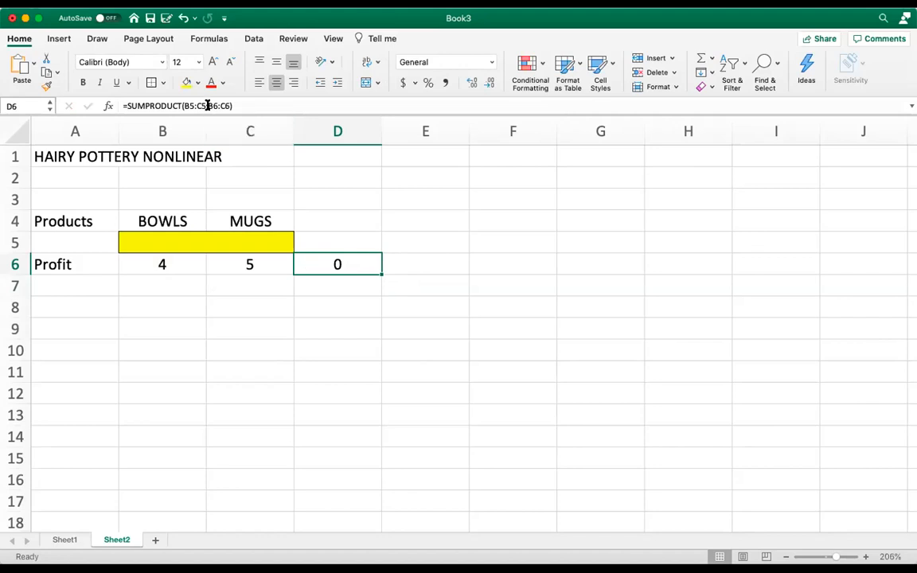
left_click(257, 229)
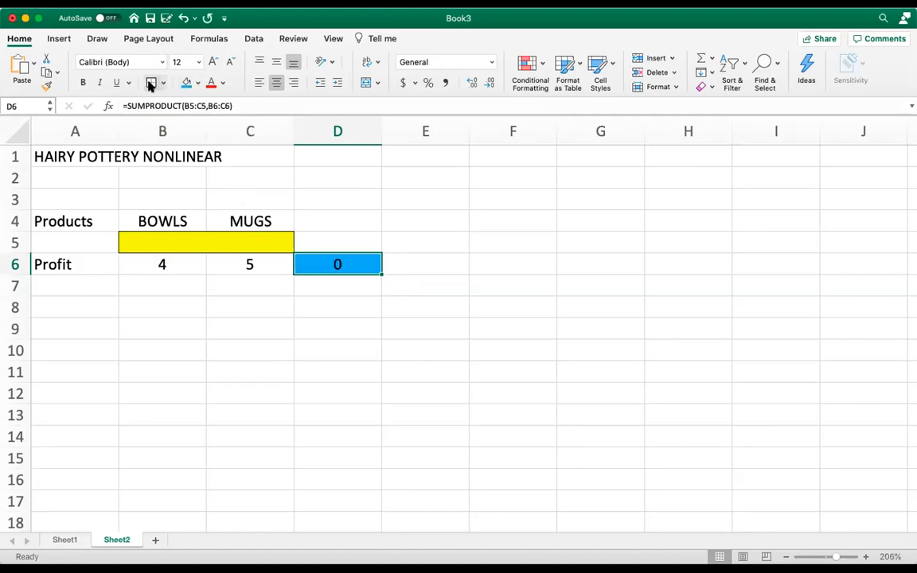
Label cell A9 as Constraint
left_click(155, 304)
key("Left")
key("Down")
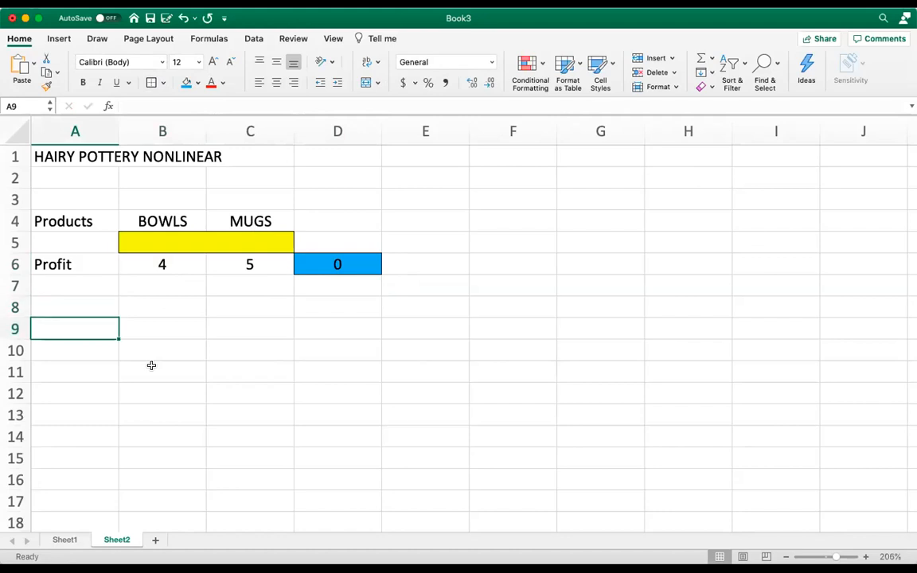
type("Constrsint")
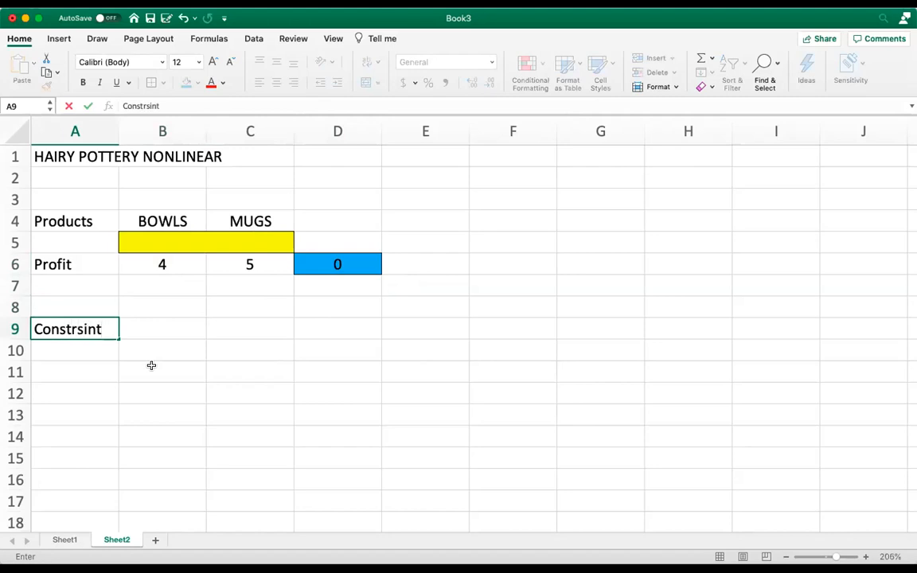
key("BackSpace")
key("BackSpace")
type("aint")
key("Return")
Enter the constraint coefficients 1 for bowls in B9 and 2 for mugs in C9
key("Up")
key("Right")
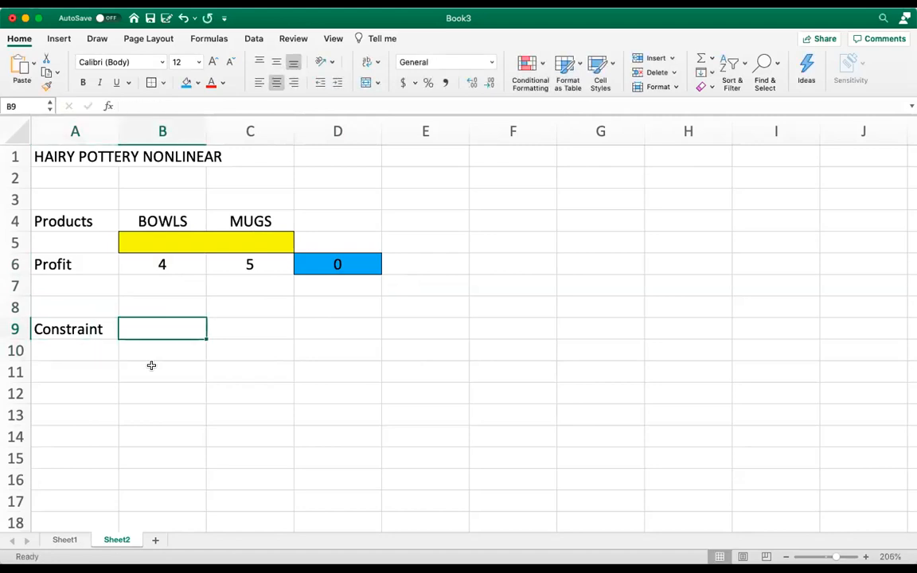
type("1")
key("Tab")
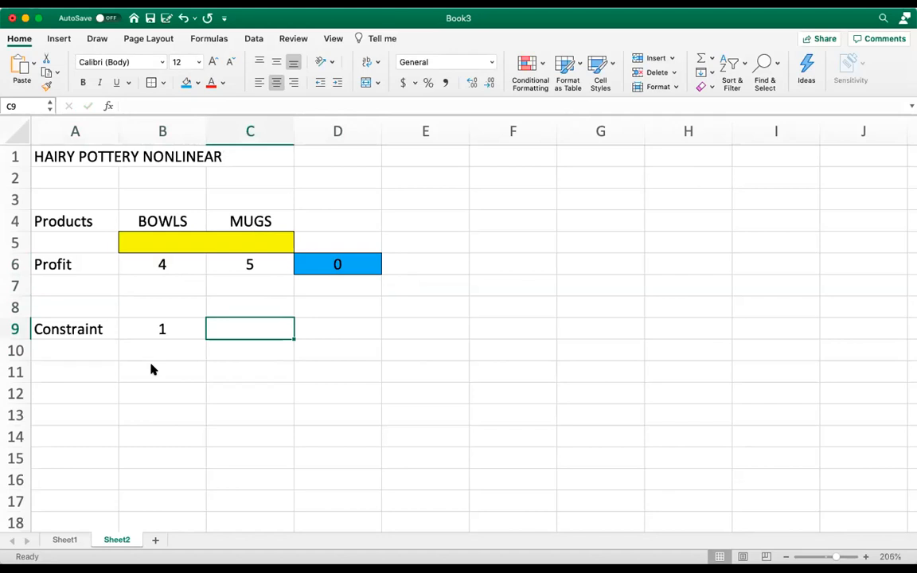
type("2")
key("Tab")
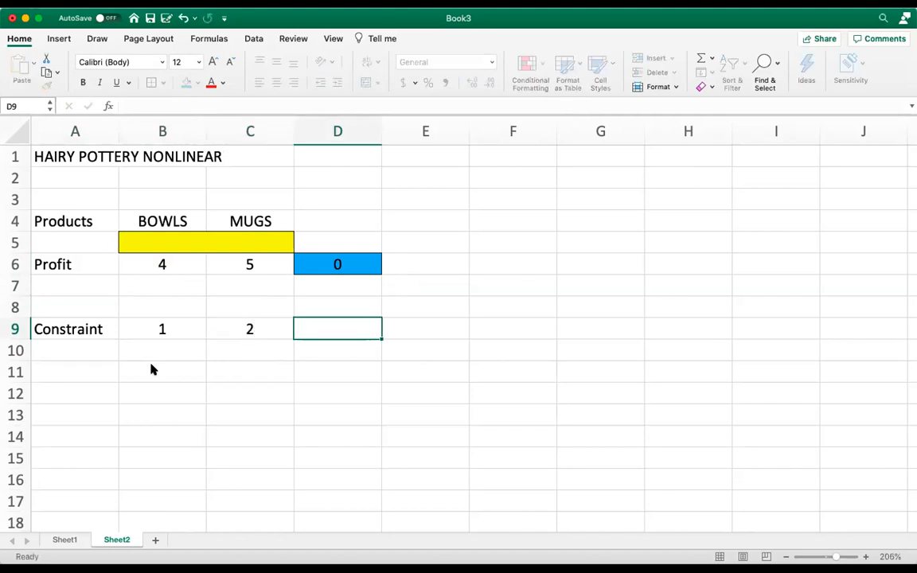
Add the column header Usage in D8 above the constraint row
left_click(346, 310)
type("Usage")
key("Return")
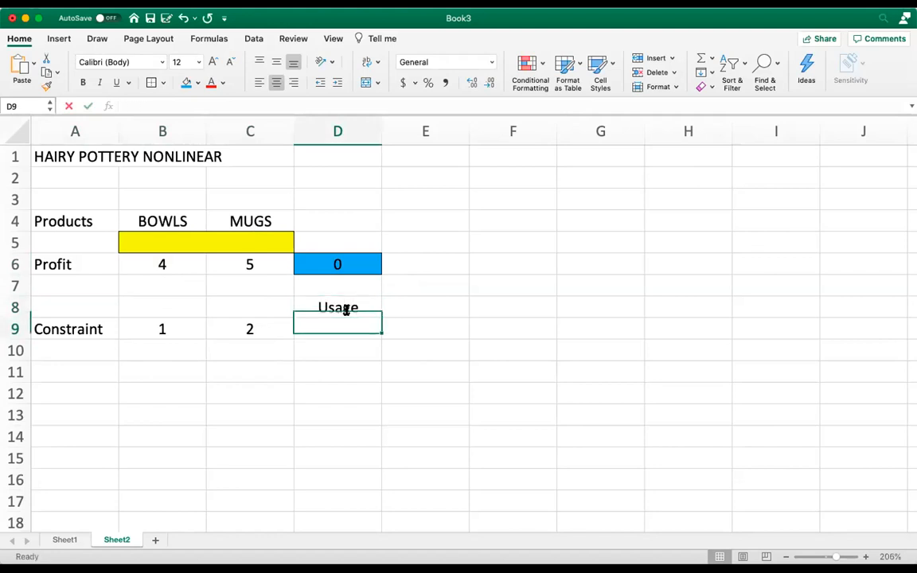
Calculate the constraint's usage in D9 as the SUMPRODUCT of B5:C5 and B9:C9
type("=s")
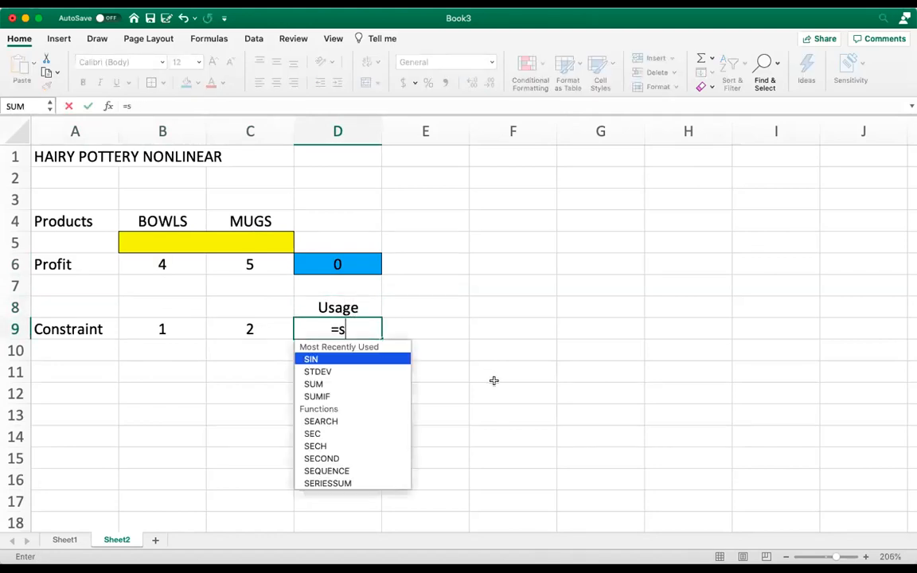
type("ump")
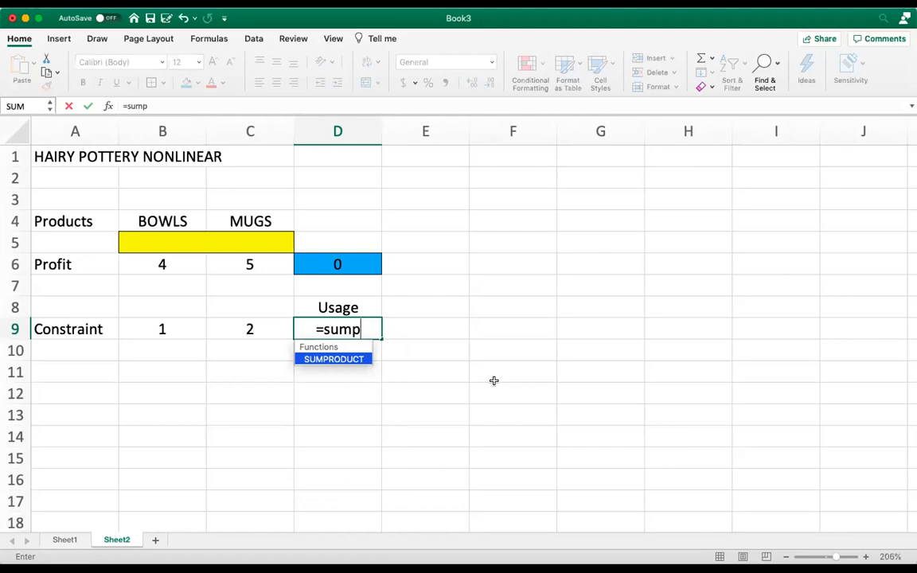
double_click(347, 360)
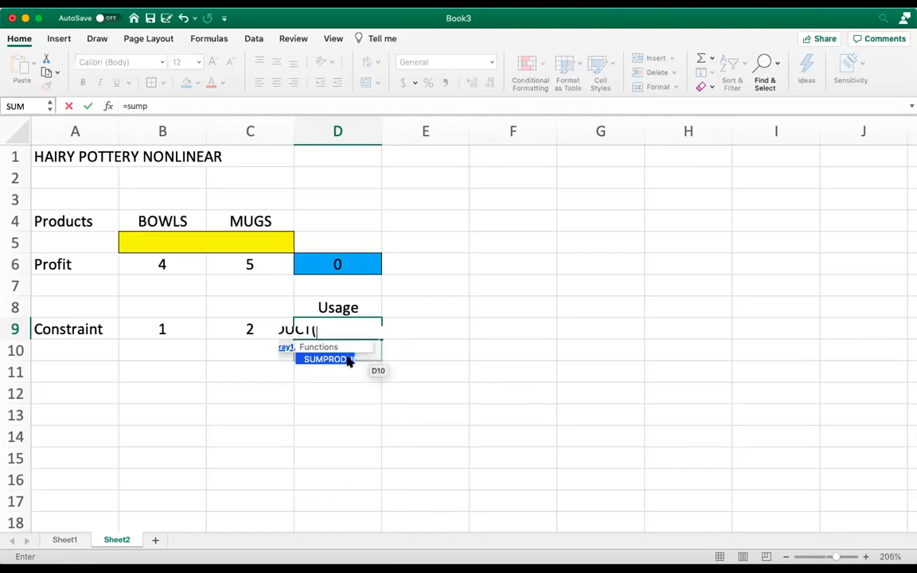
left_click(180, 246)
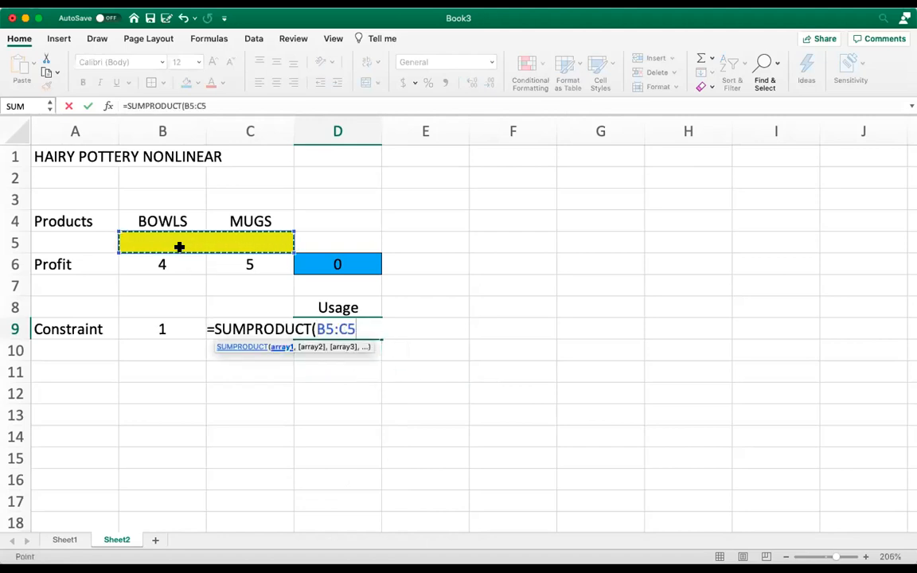
type(",")
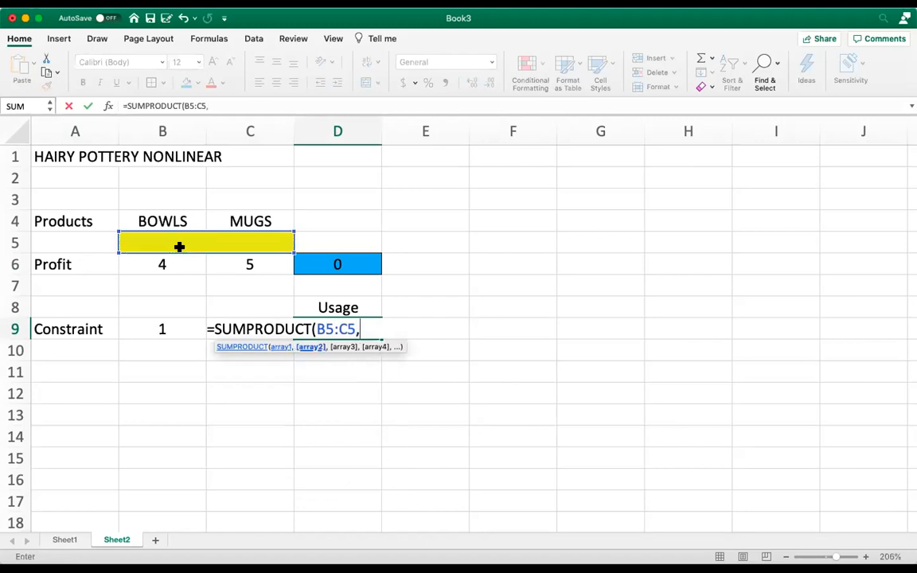
left_click(173, 334)
key("shift+Right")
key("Return")
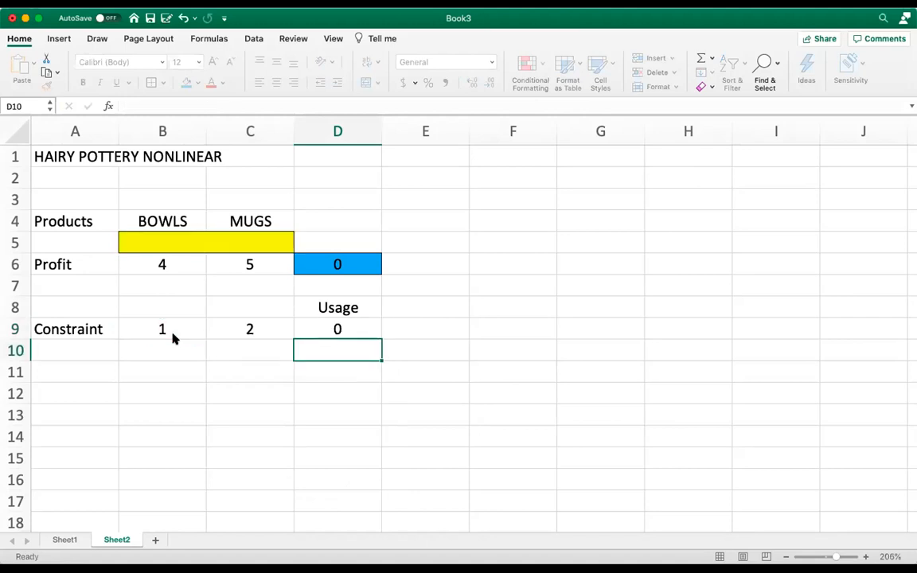
Add the column header Constraint in E8 and enter an equals sign beneath it in E9
key("Up")
key("Right")
key("Up")
type("Constraint")
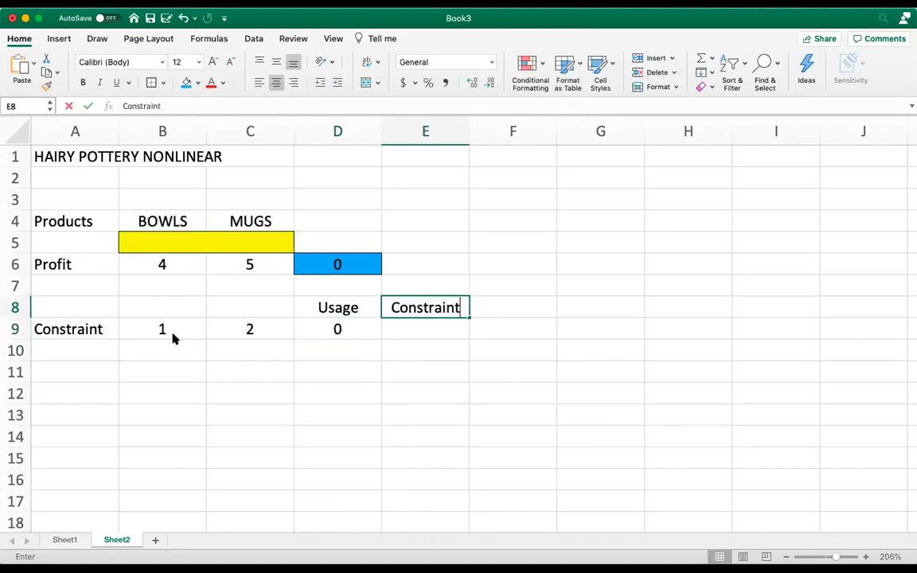
key("Return")
type("=")
key("Right")
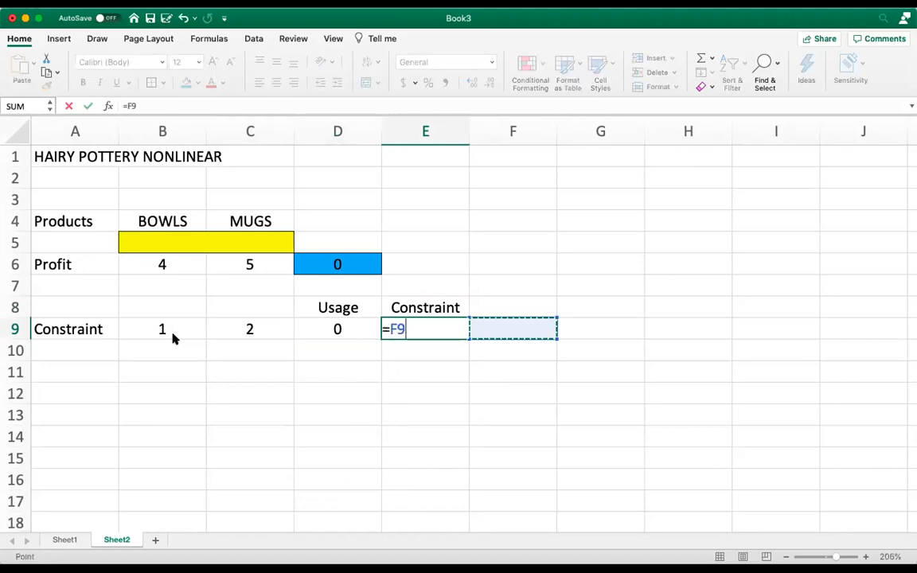
key("BackSpace")
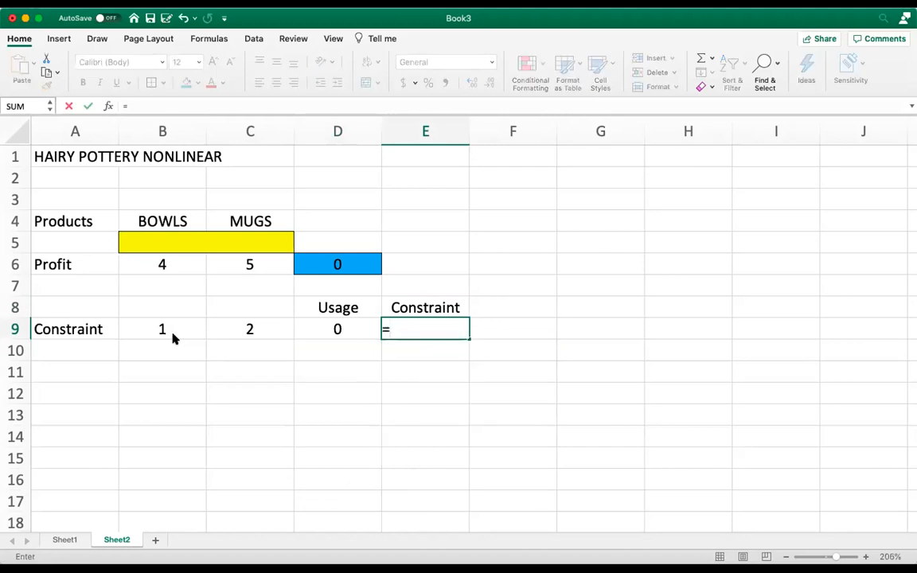
Add the column header Available in F8 and enter 40 beneath it in F9
key("Up")
key("Right")
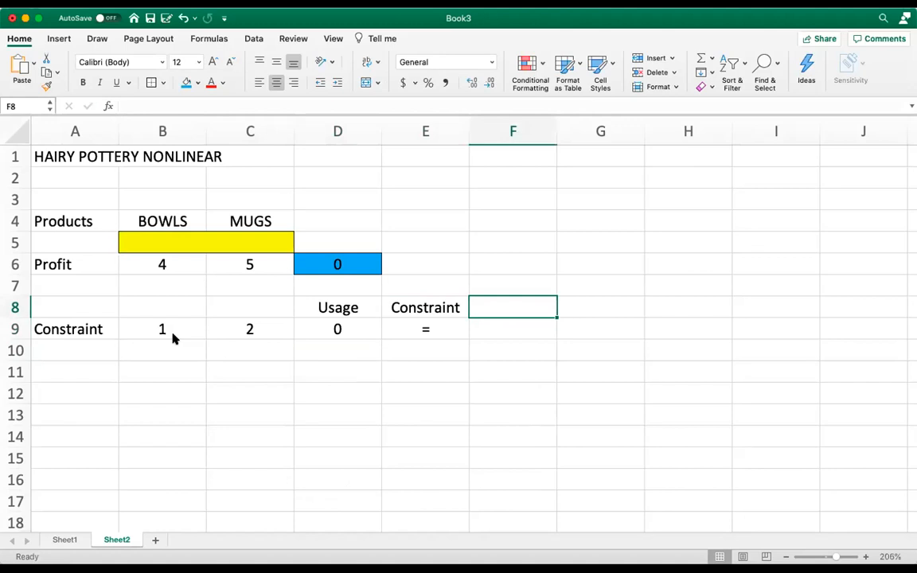
type("Availa")
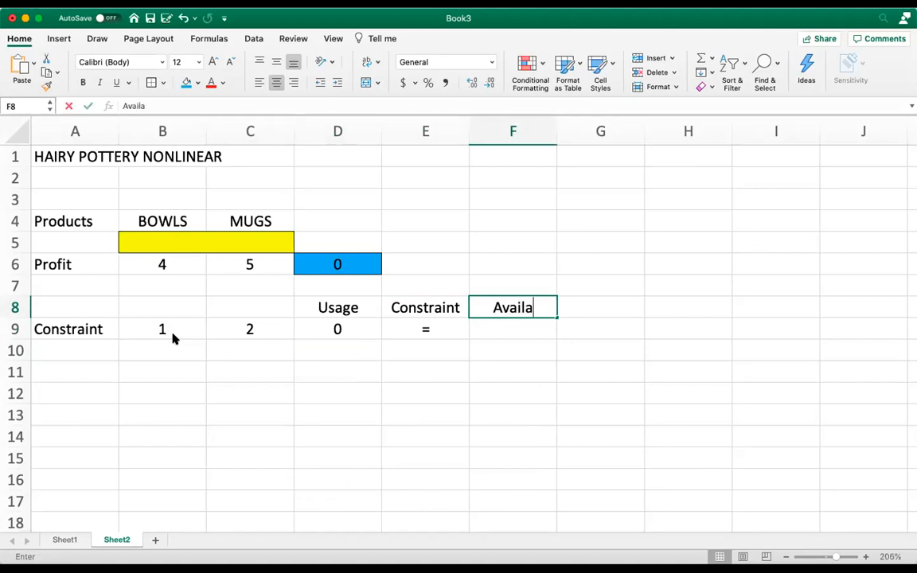
type("ble")
key("Return")
type("40")
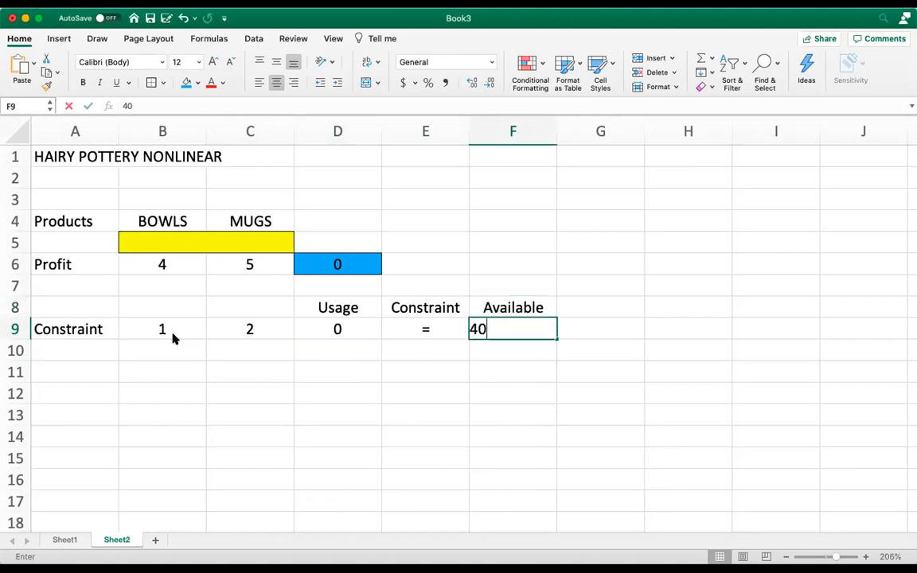
key("Return")
key("Up")
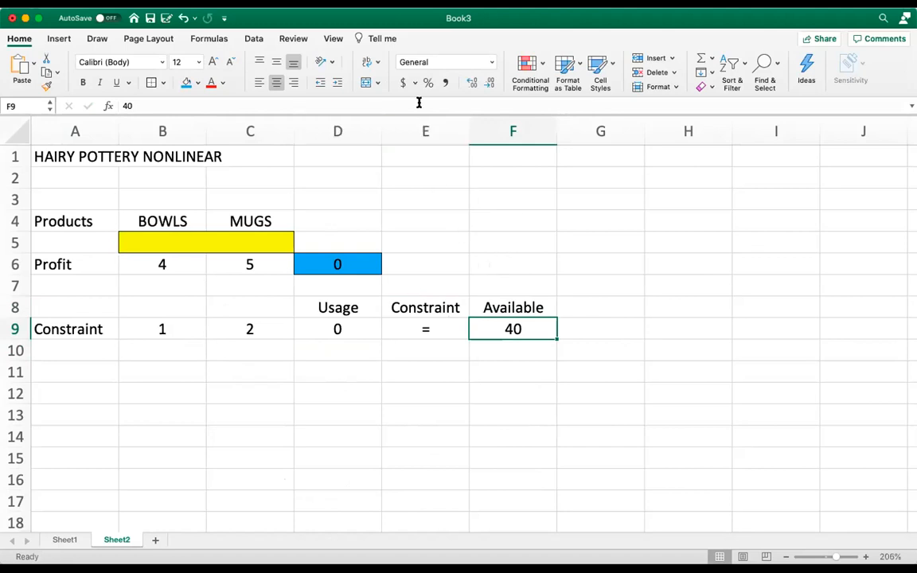
Open Solver and set its objective to the total profit cell D6
left_click(254, 40)
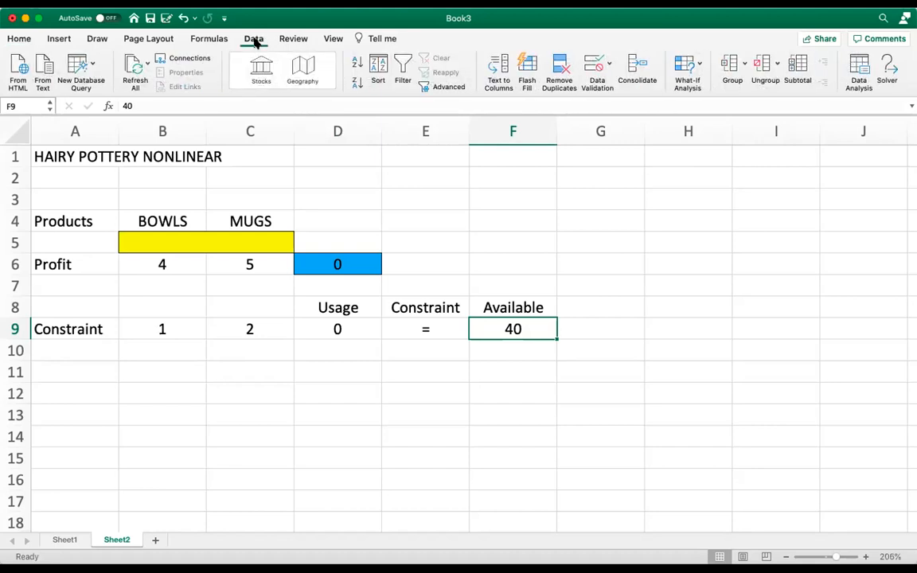
left_click(883, 75)
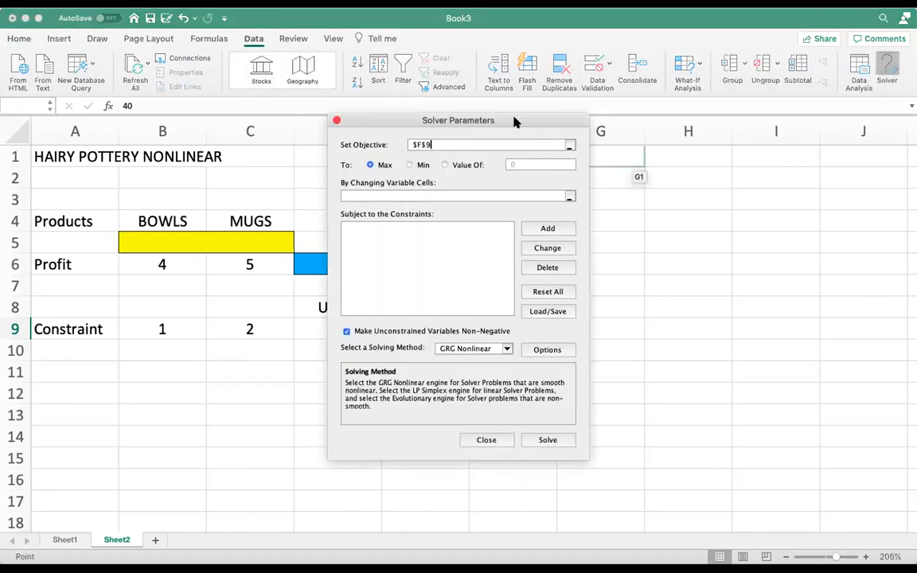
left_click_drag(537, 121, 803, 100)
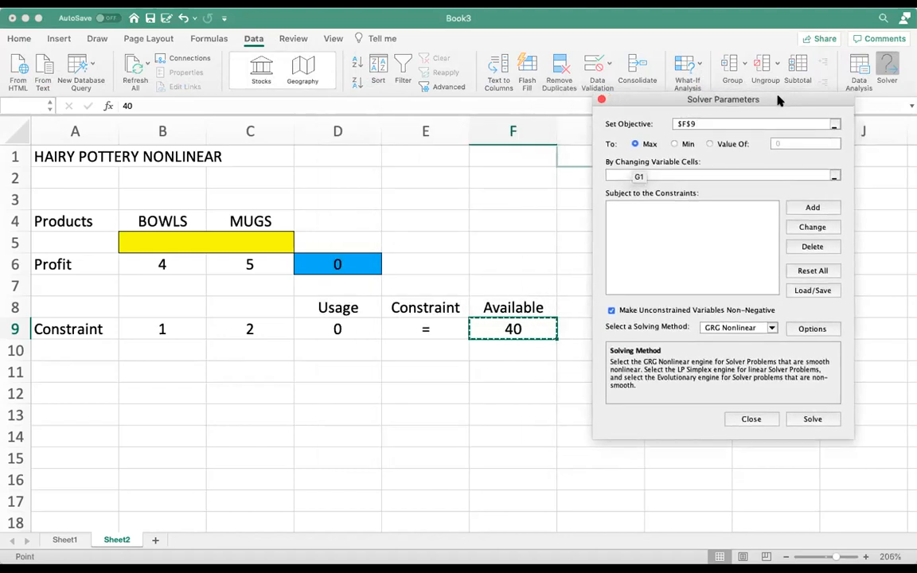
left_click(835, 127)
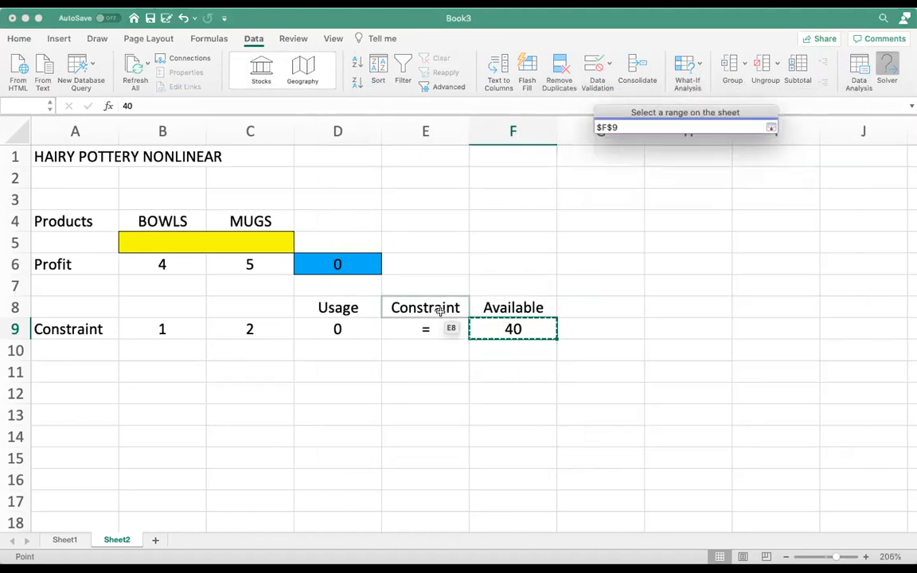
left_click(358, 266)
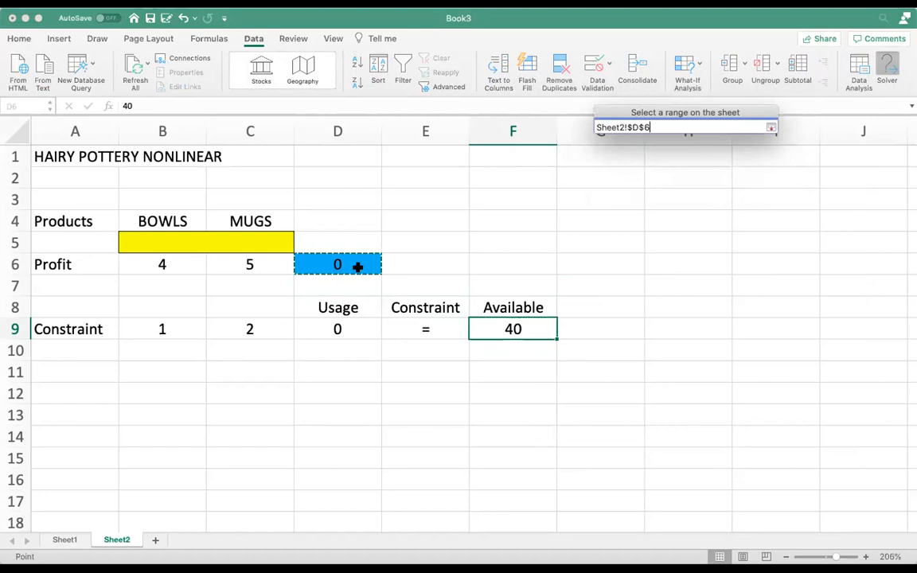
left_click(770, 128)
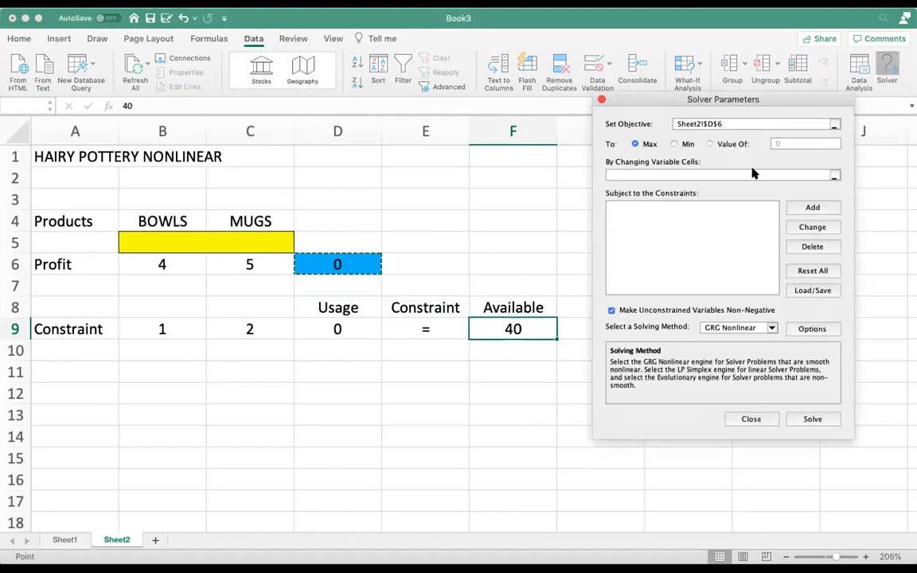
Set Solver's changing variable cells to the bowl and mug quantities in B5:C5
left_click(831, 177)
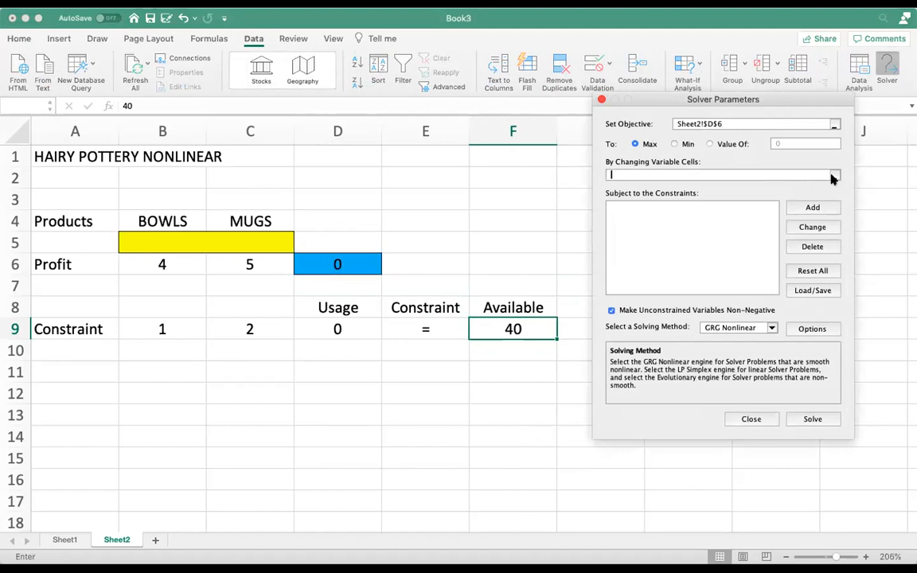
left_click(831, 178)
left_click_drag(155, 245, 227, 243)
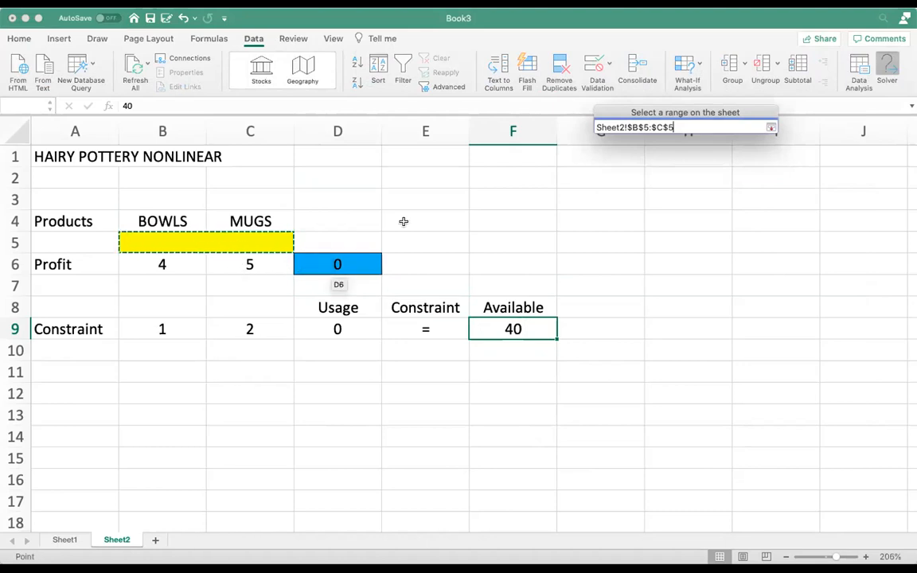
left_click(770, 127)
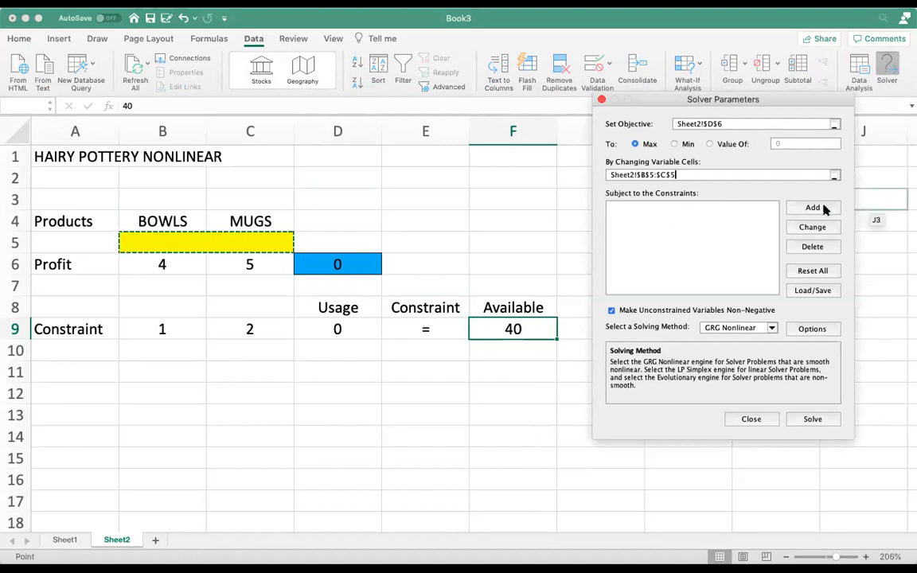
Add a Solver constraint requiring the usage in D9 to equal the available amount in F9
left_click(812, 208)
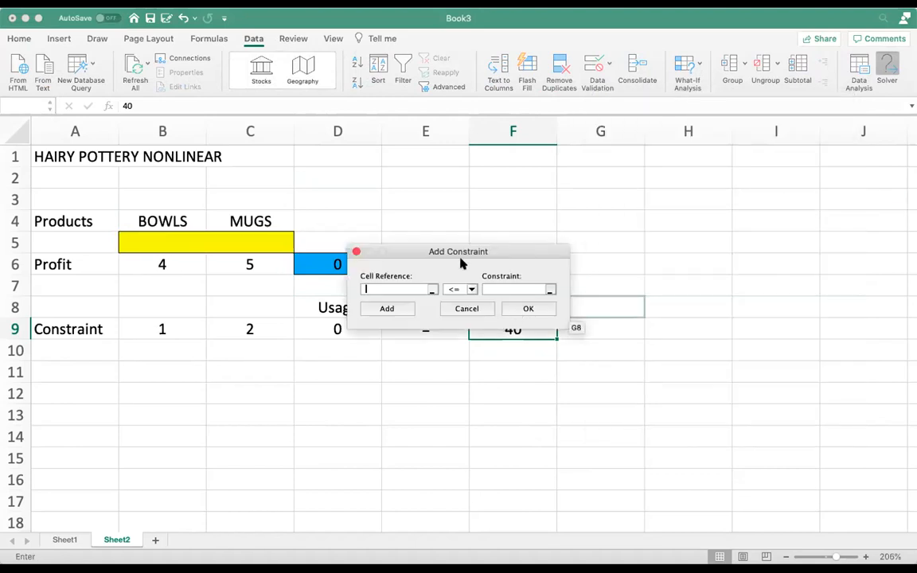
left_click_drag(454, 253, 474, 112)
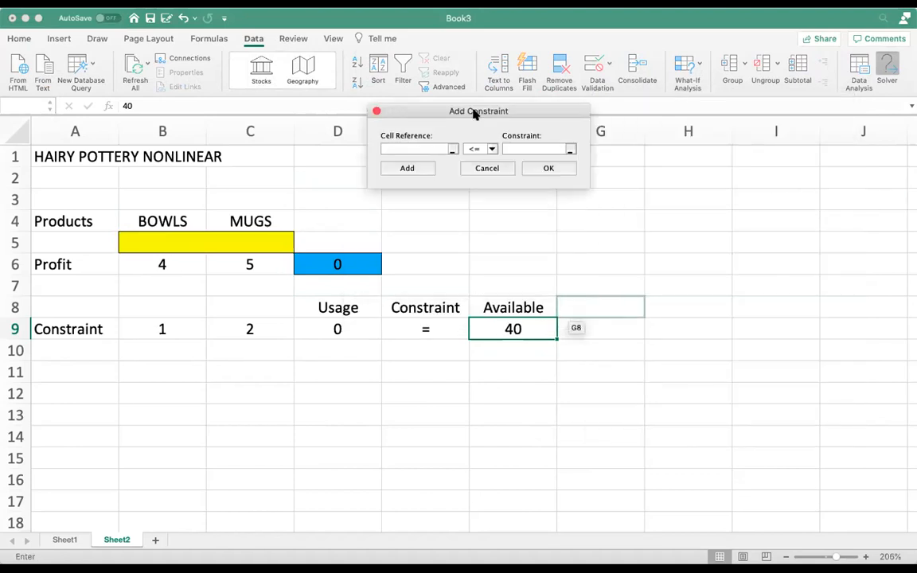
left_click(340, 330)
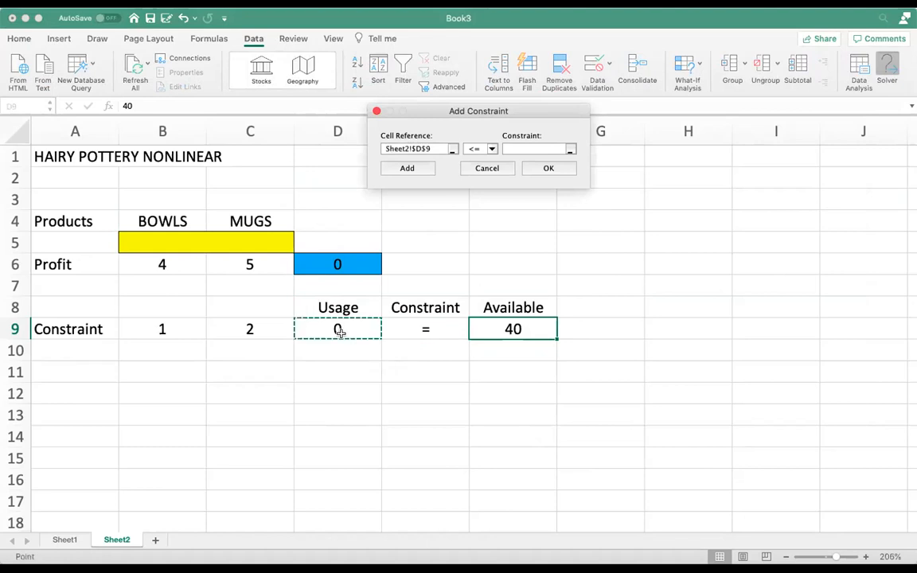
left_click(491, 149)
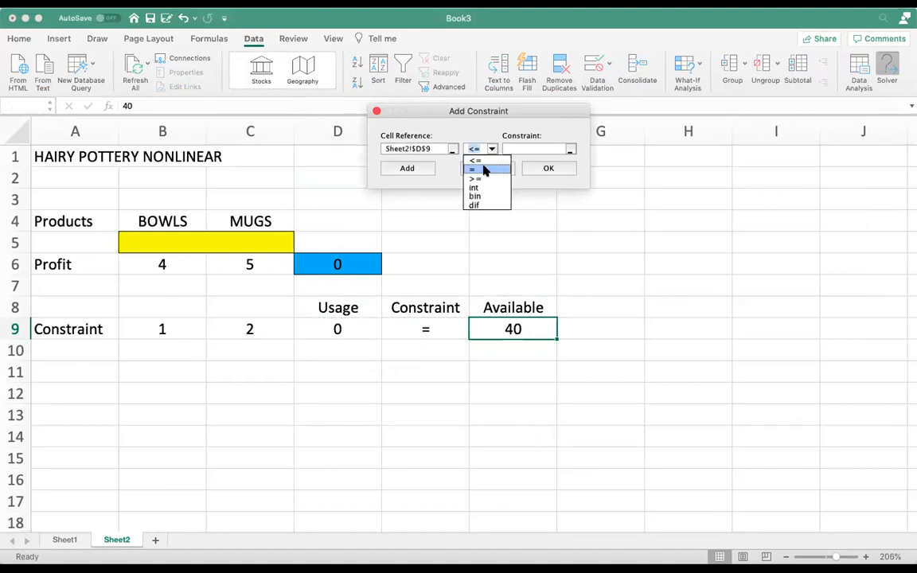
left_click(483, 169)
left_click(537, 148)
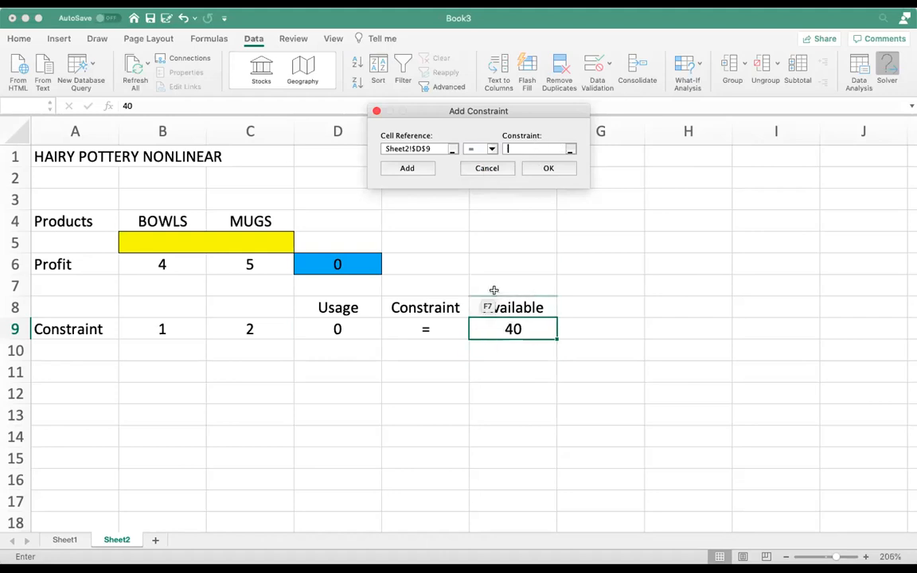
left_click(486, 329)
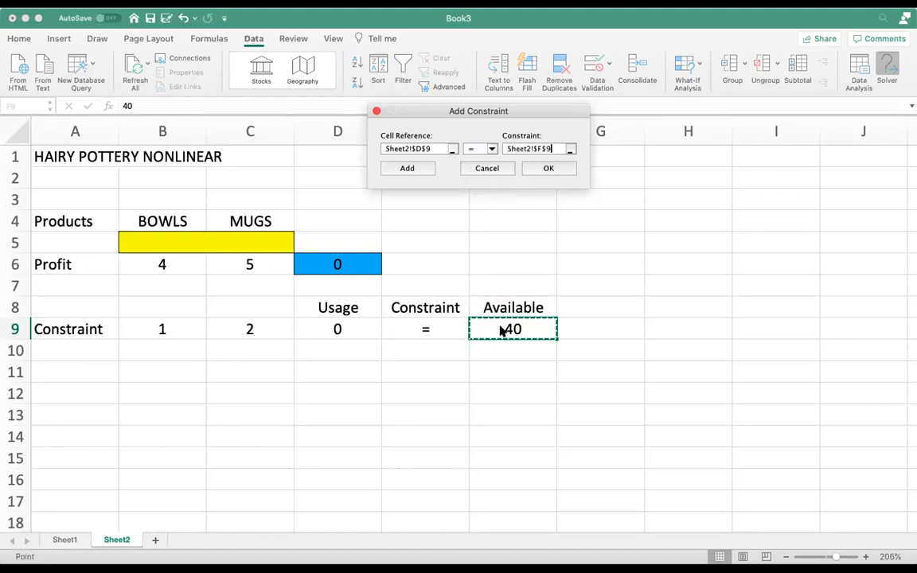
left_click(552, 170)
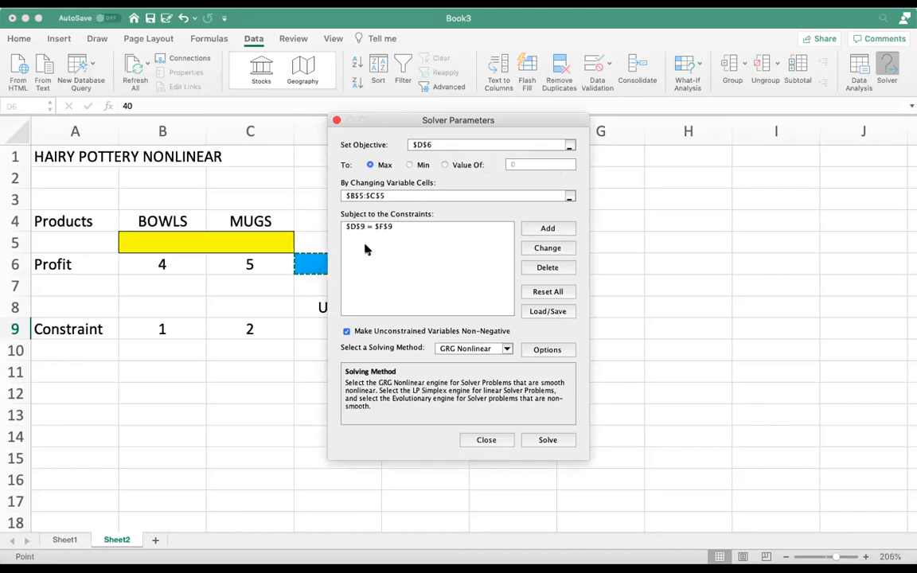
Solve the model with the GRG Nonlinear method and keep the Solver solution
left_click(503, 350)
left_click(493, 358)
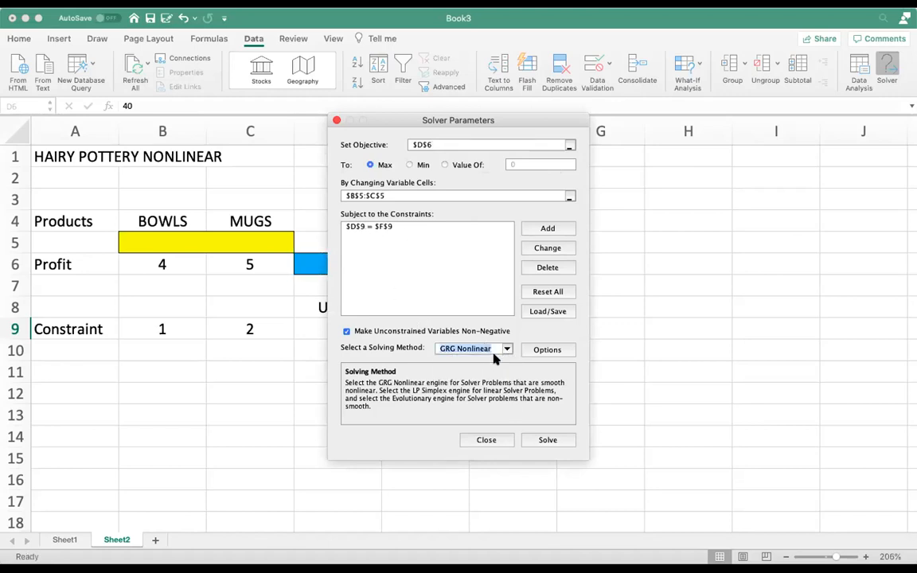
left_click(541, 440)
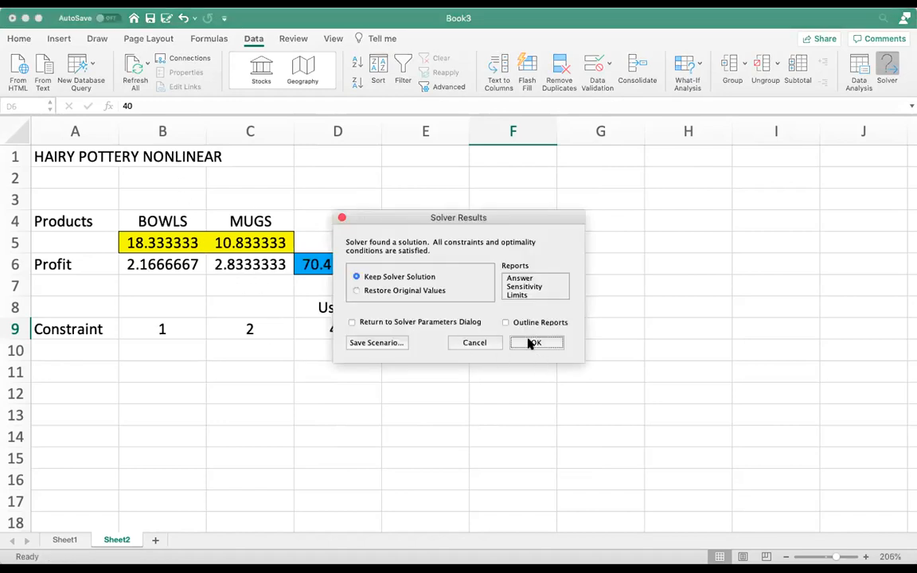
left_click(530, 343)
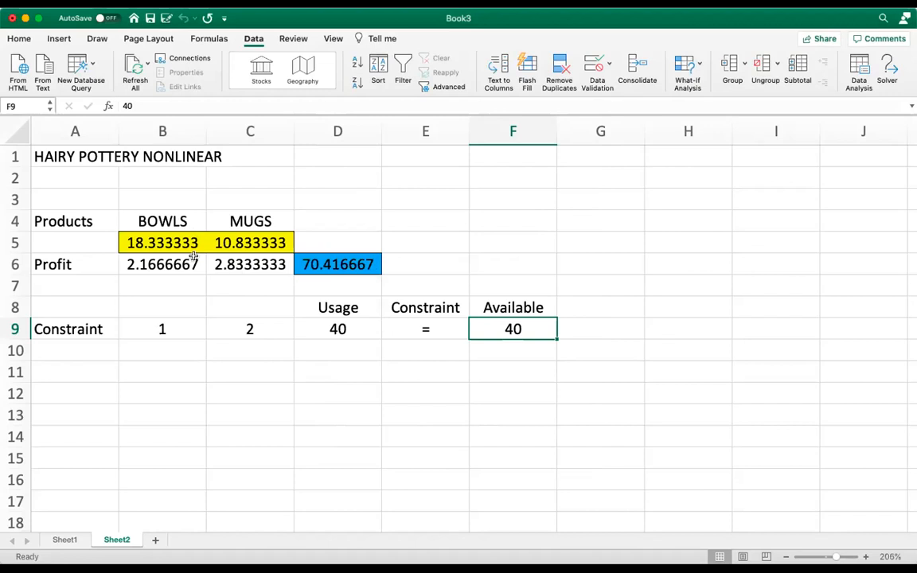
Format the quantities and profits in B5:D6 in comma style with two decimals
left_click(164, 240)
left_click_drag(165, 240, 338, 264)
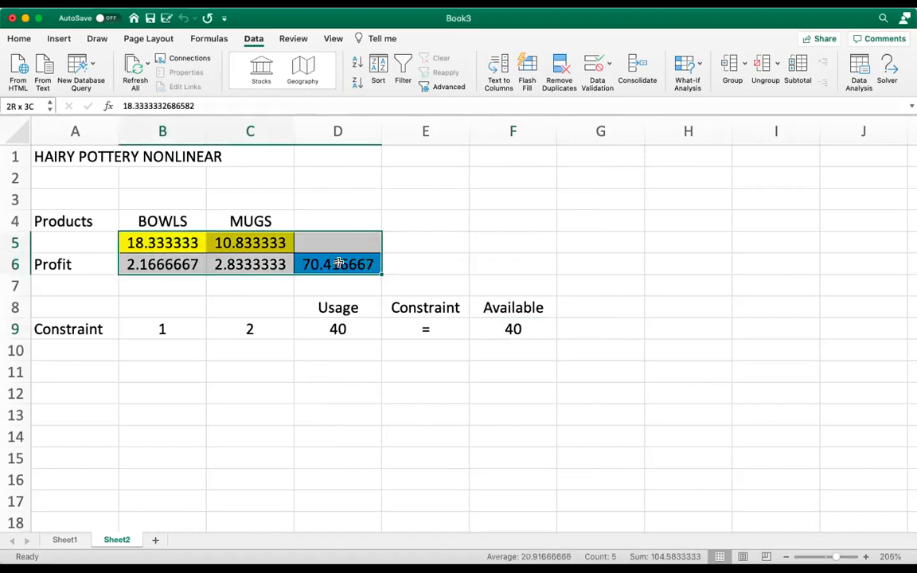
left_click(24, 39)
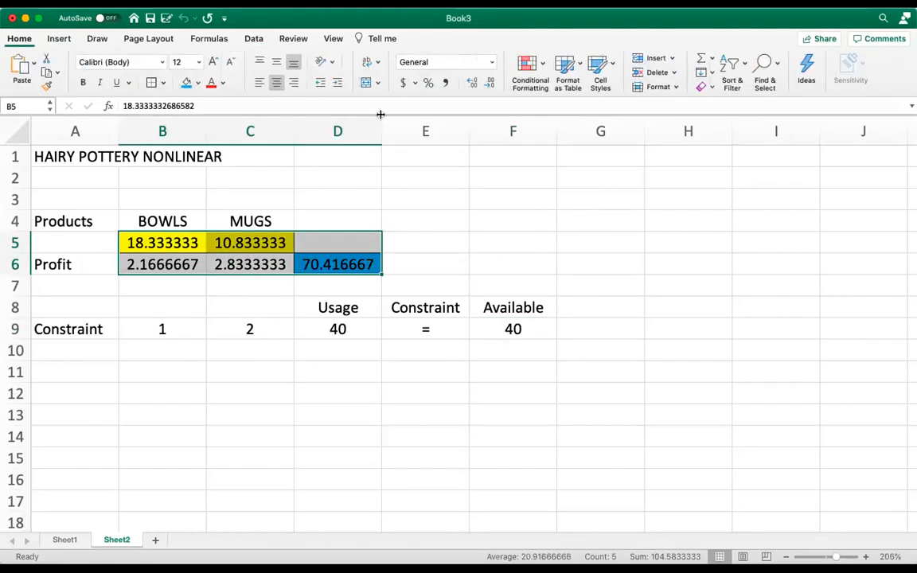
left_click(448, 85)
left_click(419, 214)
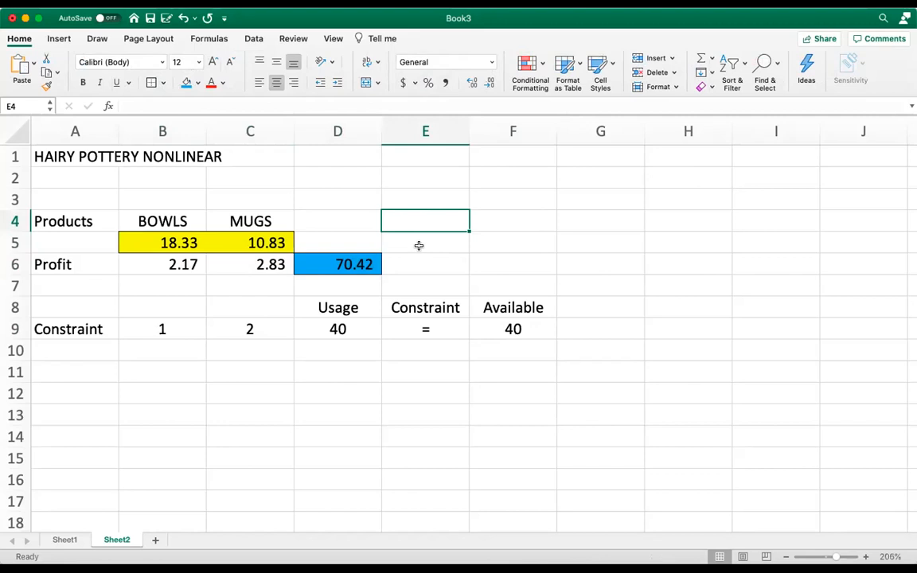
Review the solved bowl and mug quantities, the total profit in D6 and the constraint usage in D9
left_click(547, 248)
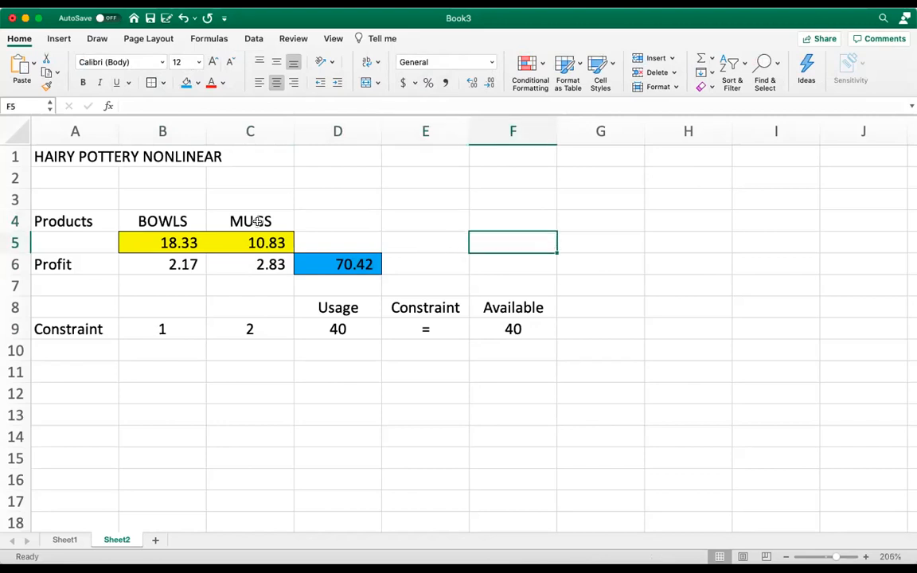
left_click(191, 242)
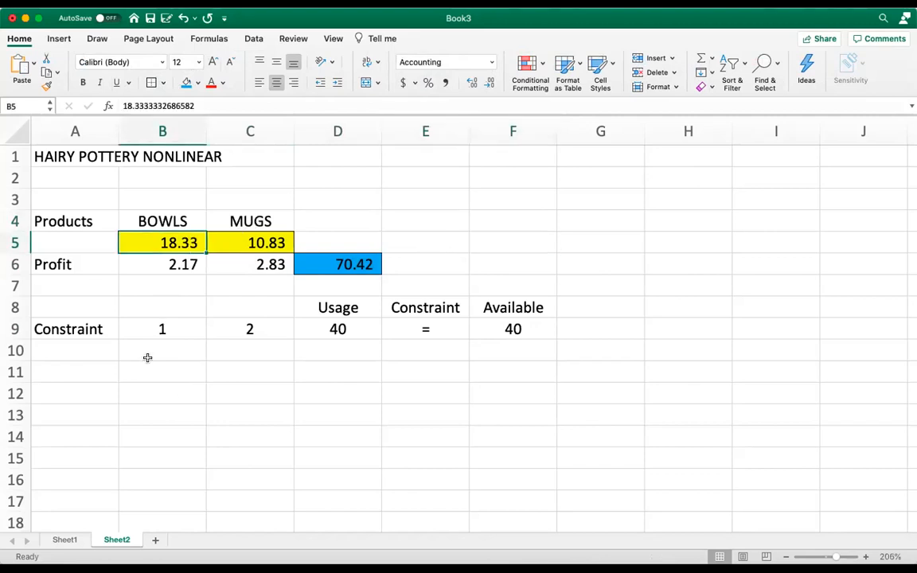
key("Down")
key("Up")
key("Right")
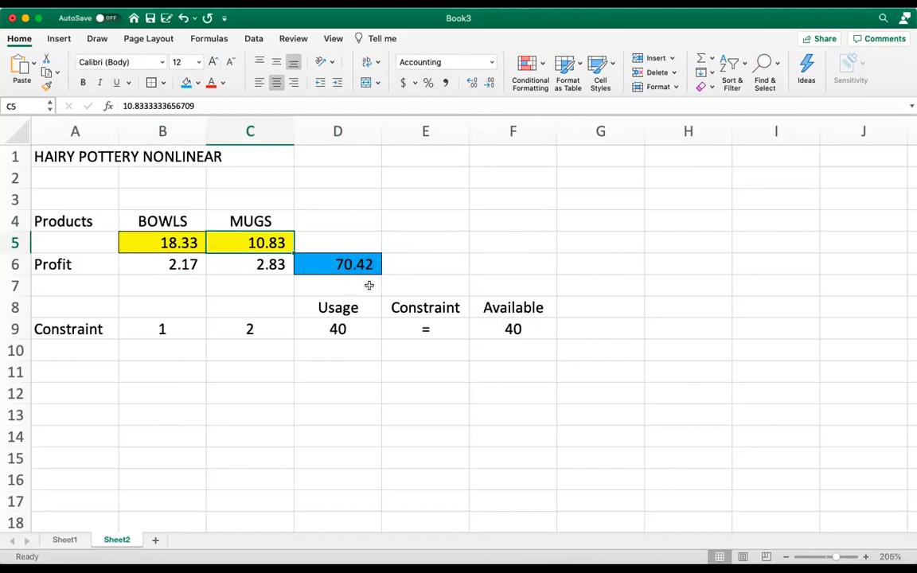
left_click(430, 268)
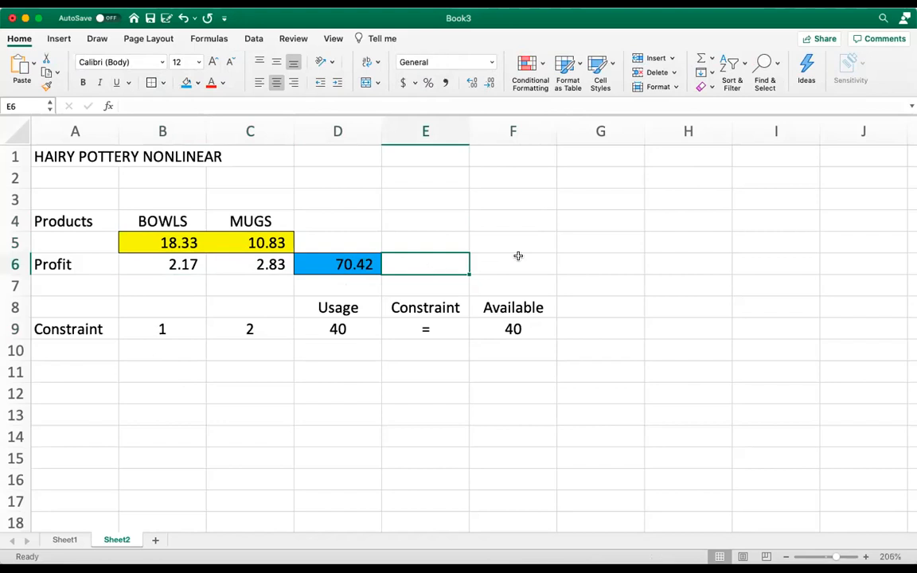
key("Left")
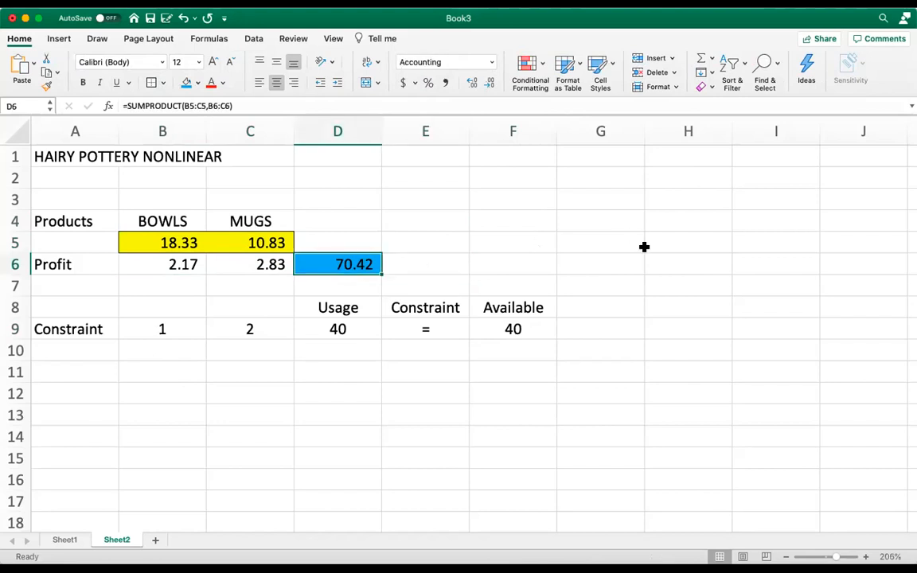
key("Down")
key("Down")
key("Down")
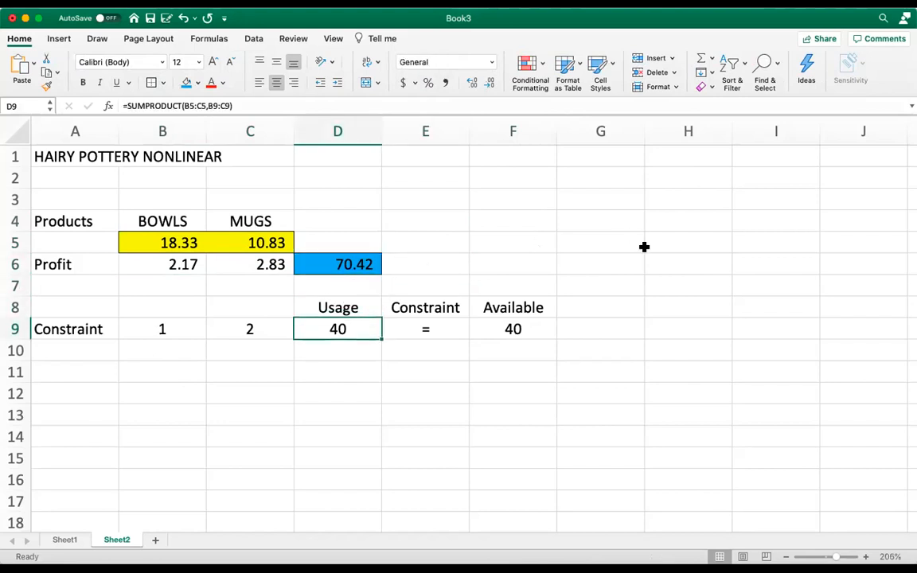
Run Solver again on the Hairy Pottery model, keep the solution and generate a Sensitivity report
key("Right")
key("Right")
key("Left")
key("Left")
left_click(253, 39)
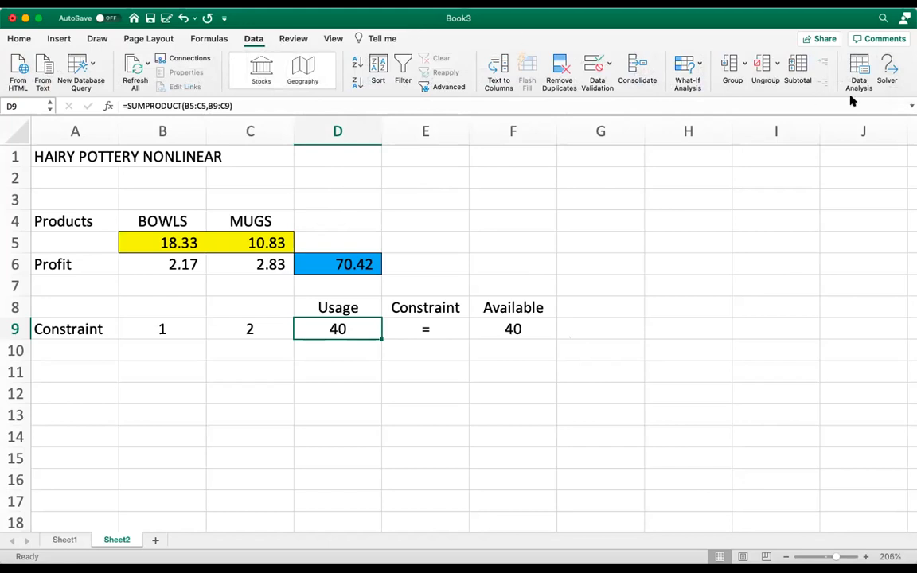
left_click(887, 72)
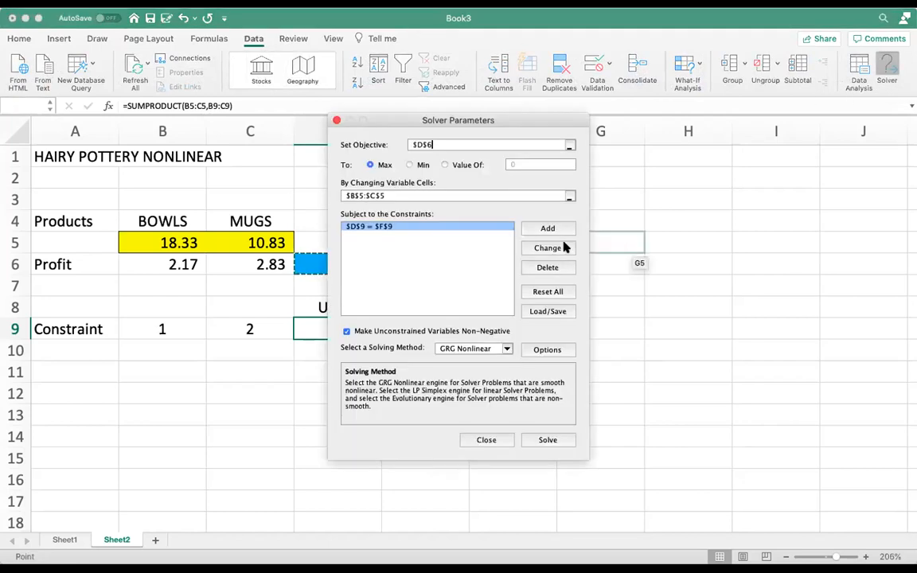
left_click(549, 440)
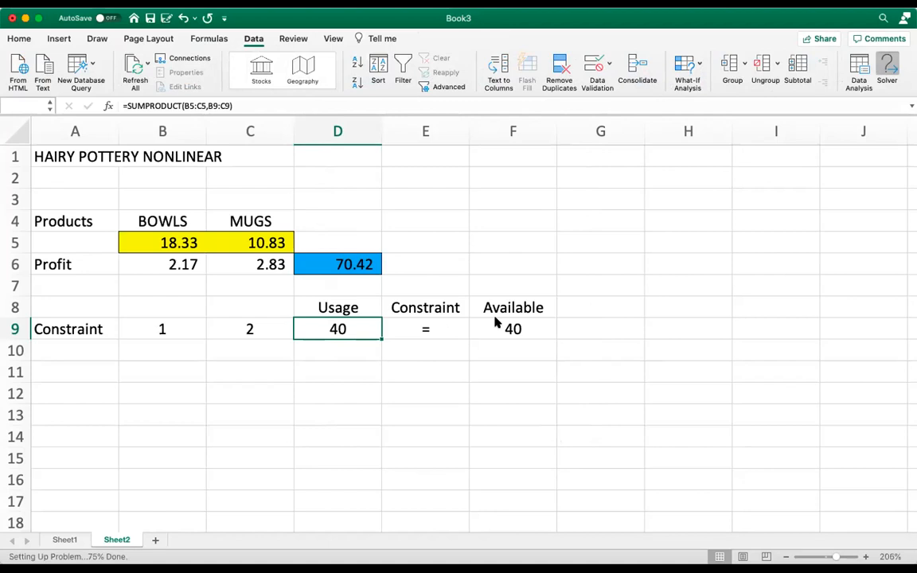
left_click(523, 287)
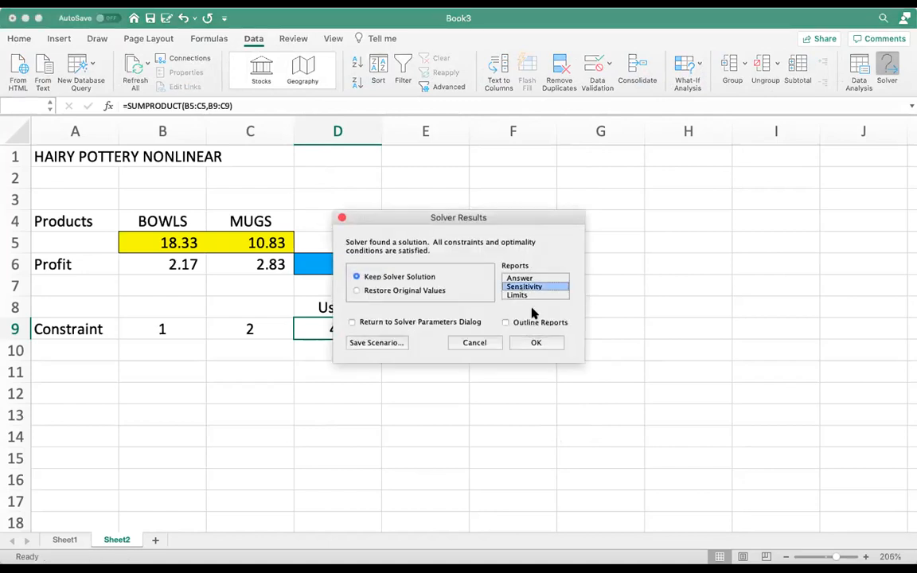
left_click(531, 343)
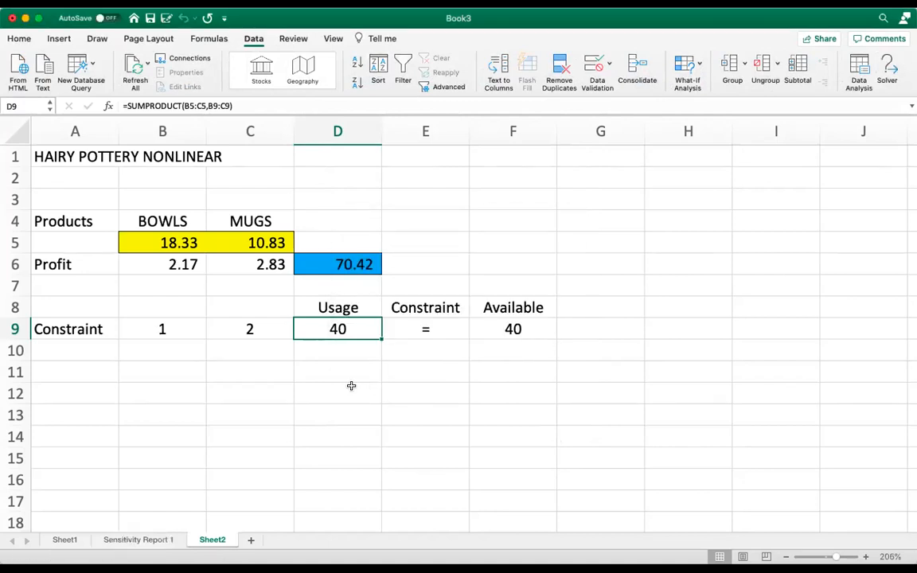
Move the Sensitivity Report 1 sheet after Sheet2 and show its tables enlarged
left_click(153, 541)
left_click_drag(219, 540, 251, 541)
scroll(253, 352, "down", 1)
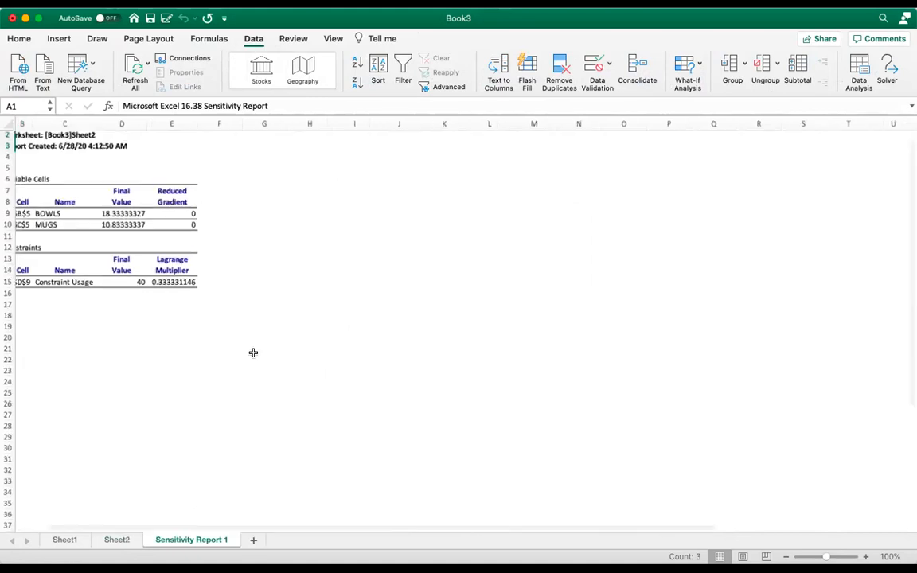
scroll(253, 353, "up", 5)
scroll(253, 352, "left", 3)
scroll(253, 353, "up", 4)
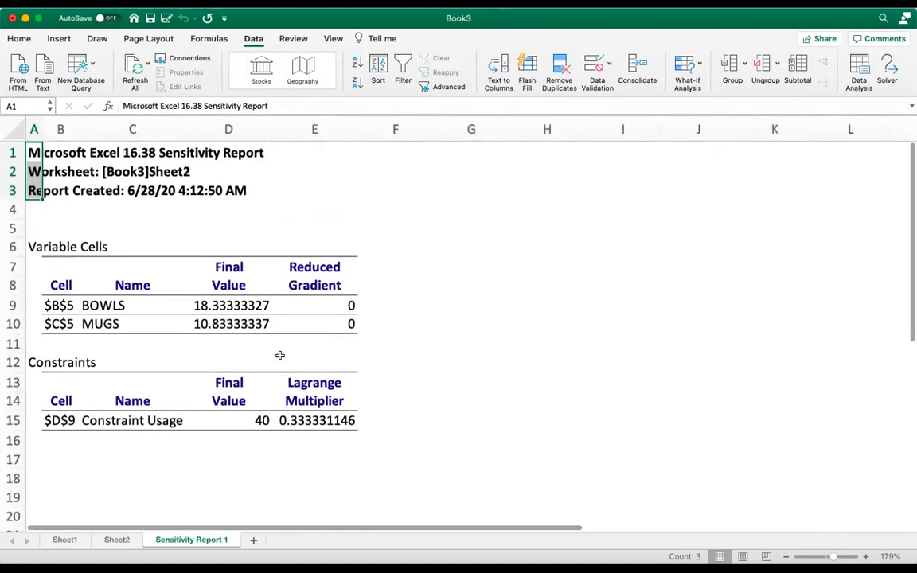
Highlight the constraint's Lagrange multiplier in E15 with an orange fill
left_click(487, 416)
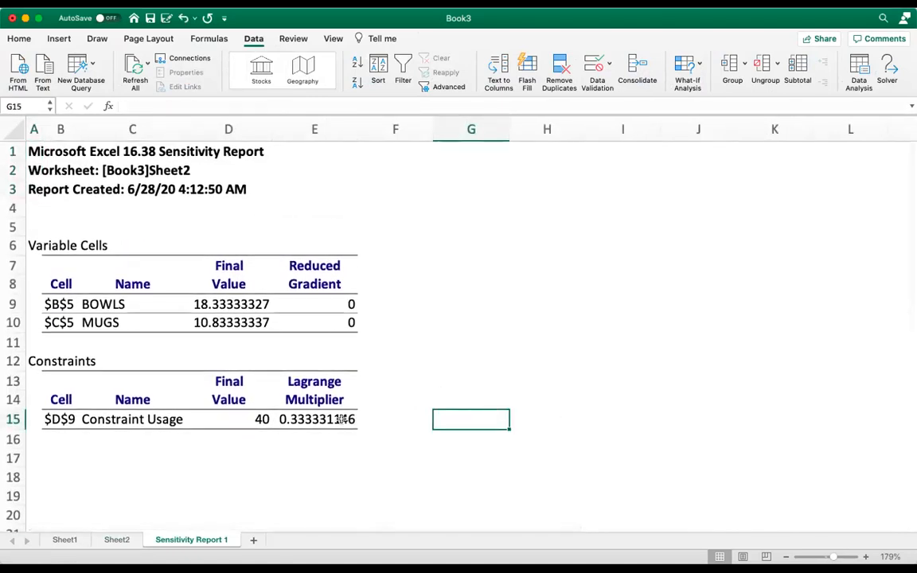
left_click(341, 419)
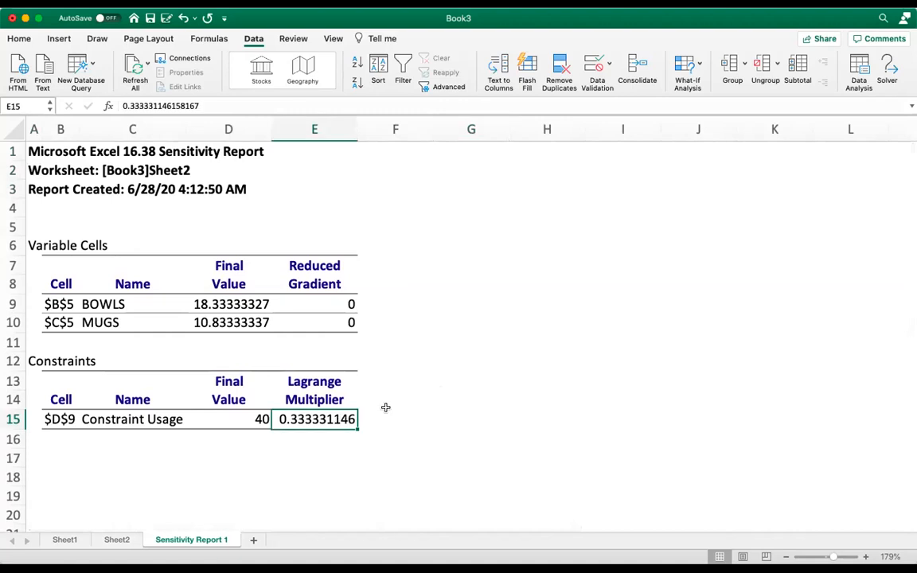
left_click(20, 39)
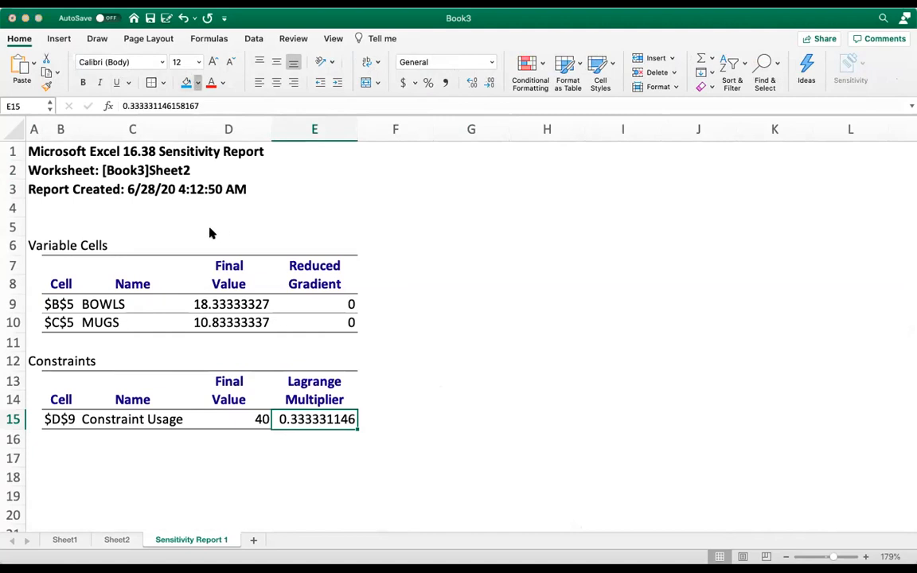
left_click(211, 231)
left_click(428, 440)
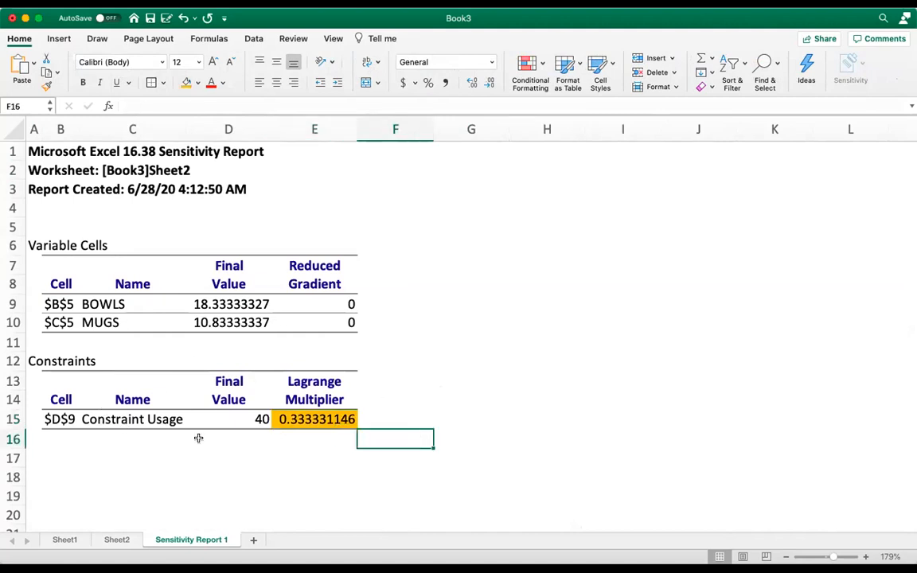
left_click(249, 416)
left_click(336, 420)
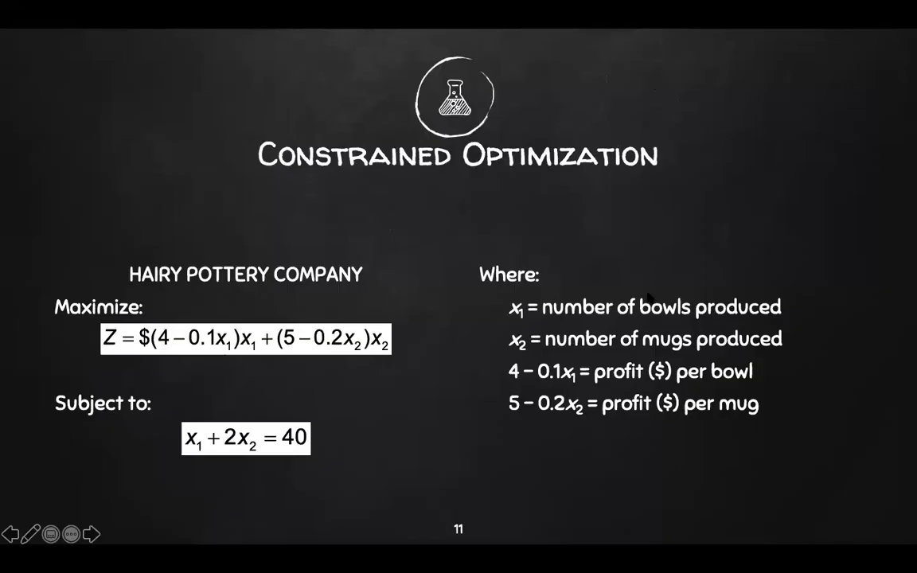
left_click(636, 467)
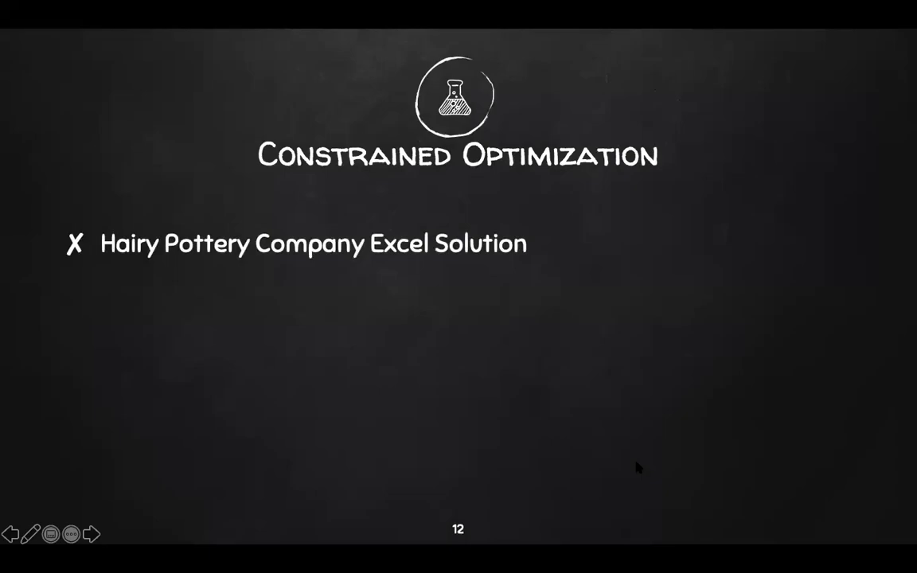
left_click(636, 467)
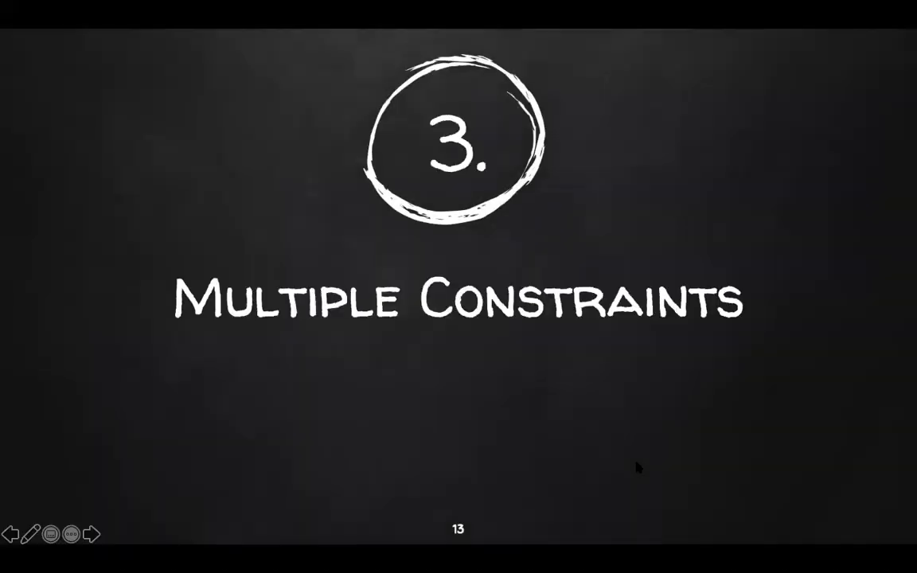
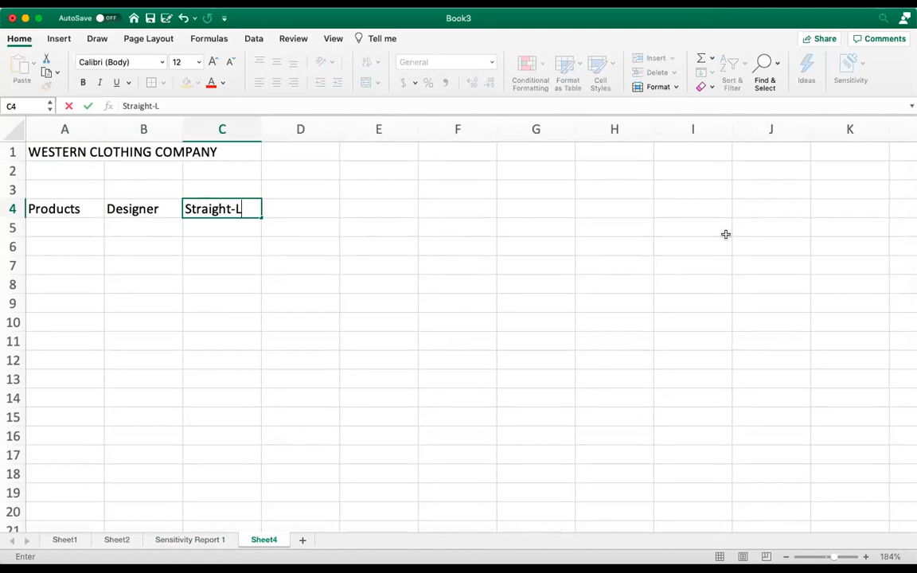
Complete the second product heading in C4 as Straight-leg
key("BackSpace")
type("leg")
Centre the contents of columns B through F and widen these columns equally
left_click(156, 131)
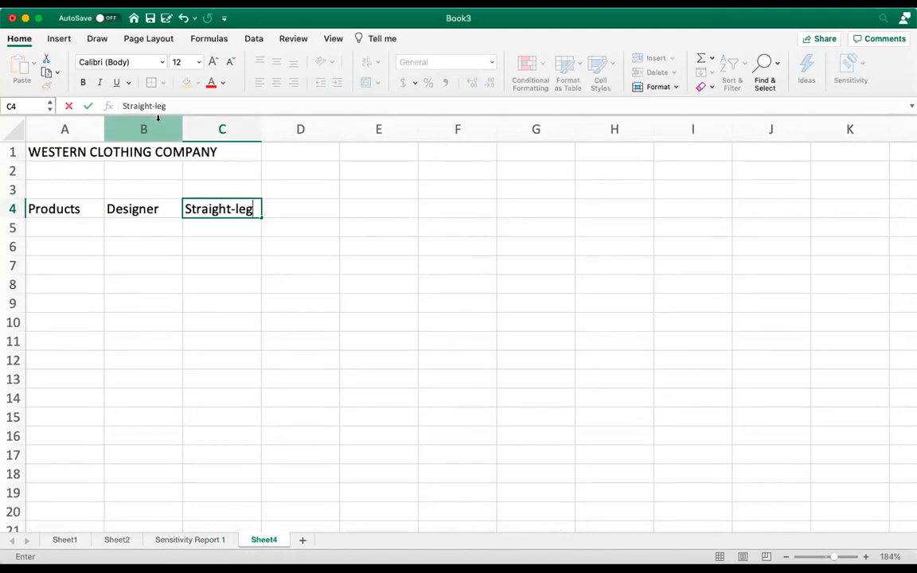
key("shift+Right")
key("shift+Right")
key("shift+Right")
key("shift+Right")
key("super+e")
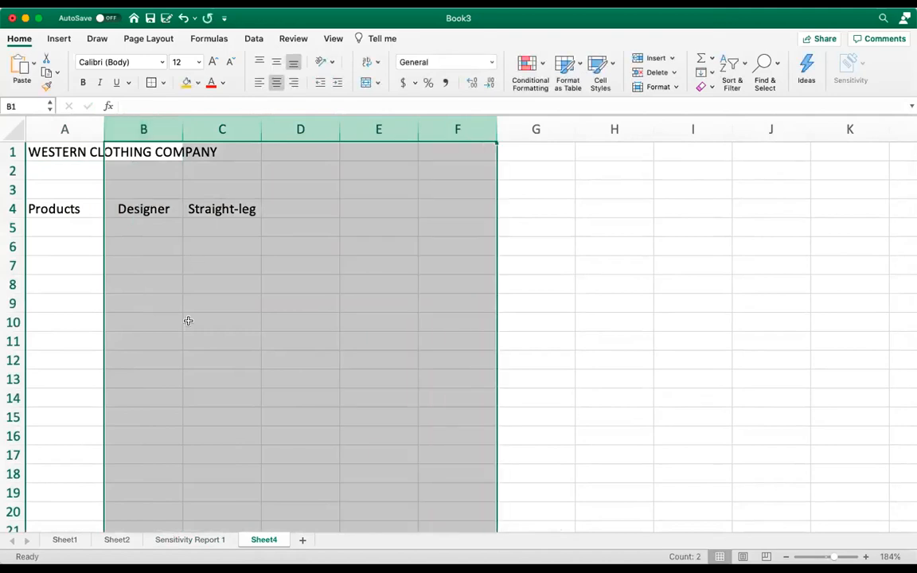
left_click_drag(261, 132, 321, 131)
left_click(250, 317)
Enter the row labels Demand, Price and Profit in A5:A7
left_click(41, 227)
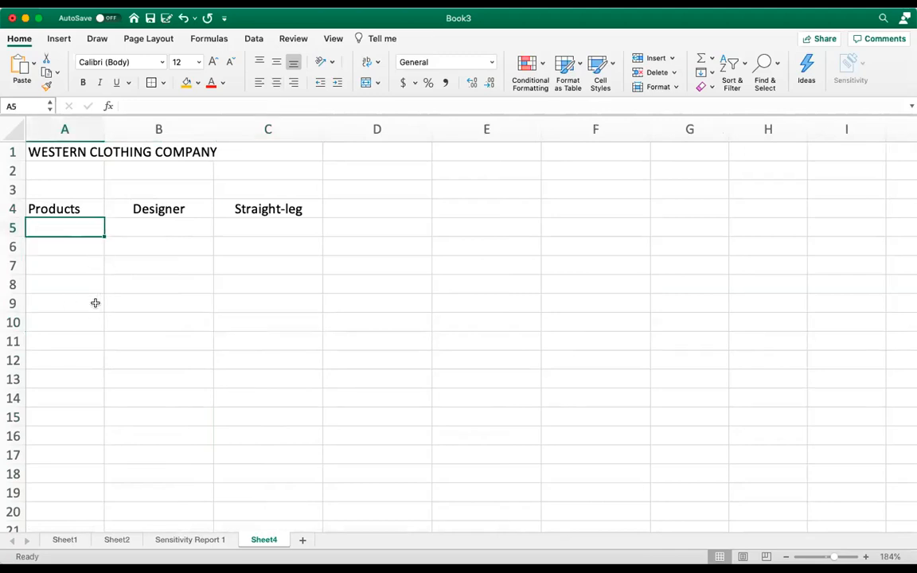
type("Demand")
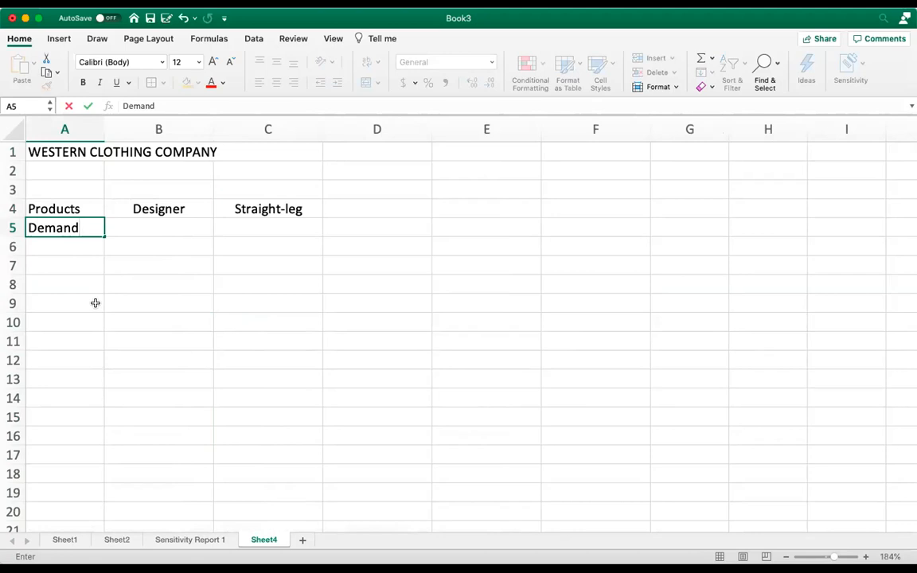
key("Tab")
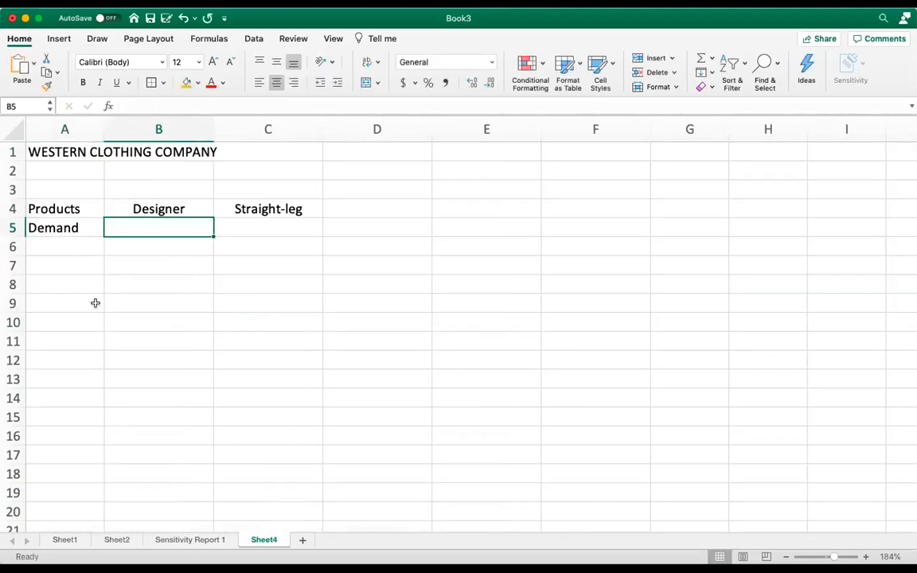
key("Down")
key("Left")
type("Price")
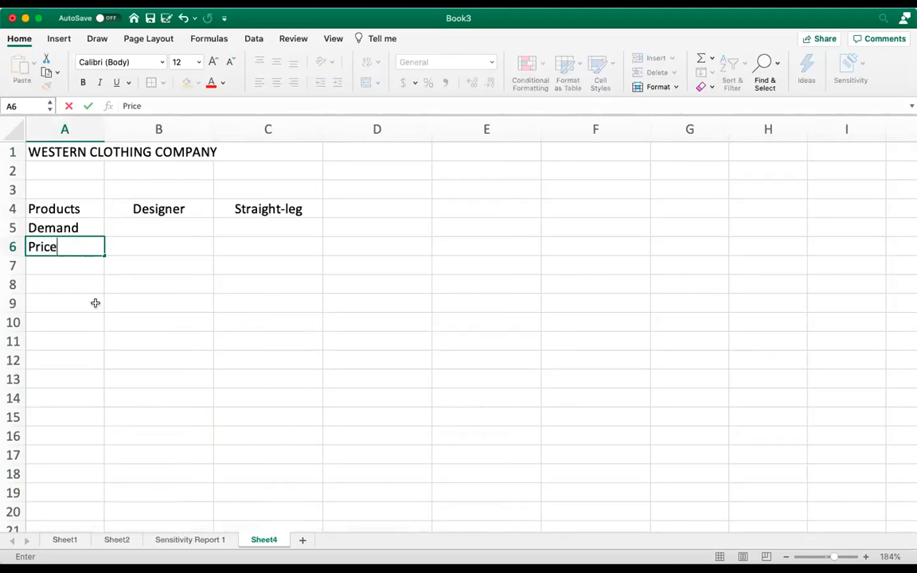
key("Return")
type("Profit")
key("Return")
Fill the price cells B6:C6 with yellow and outline them with a border
key("Up")
key("Up")
key("Right")
key("shift+Right")
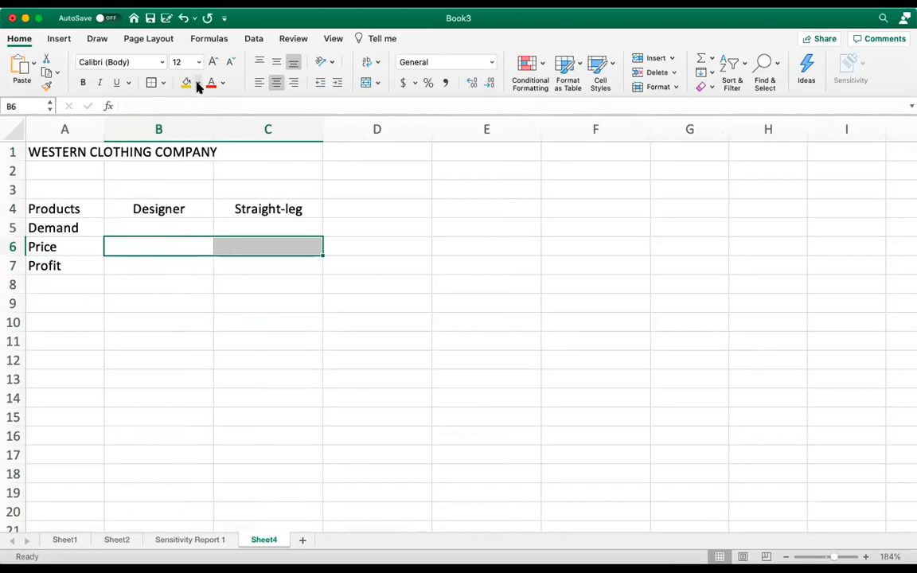
left_click(225, 226)
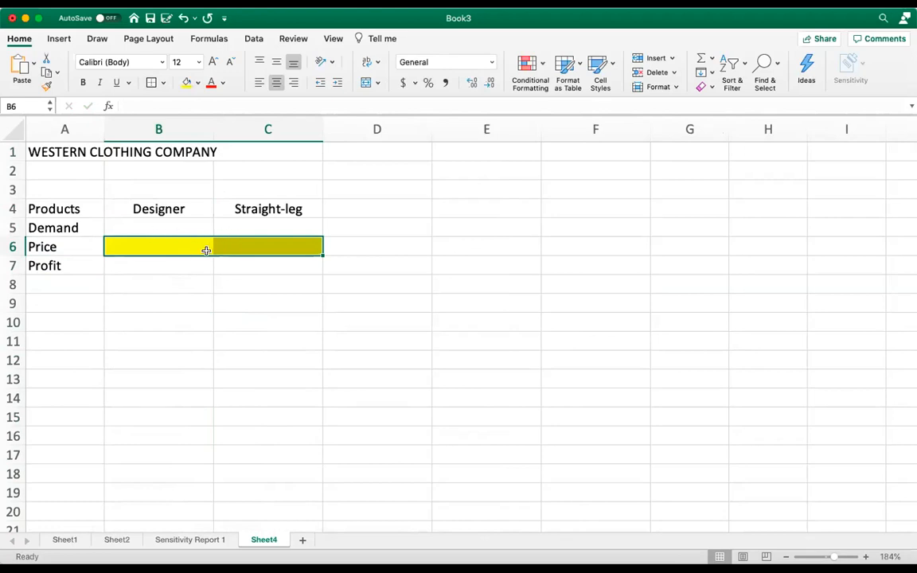
Enter the Designer demand formula =1500-24.6*B6 in B5
left_click(179, 228)
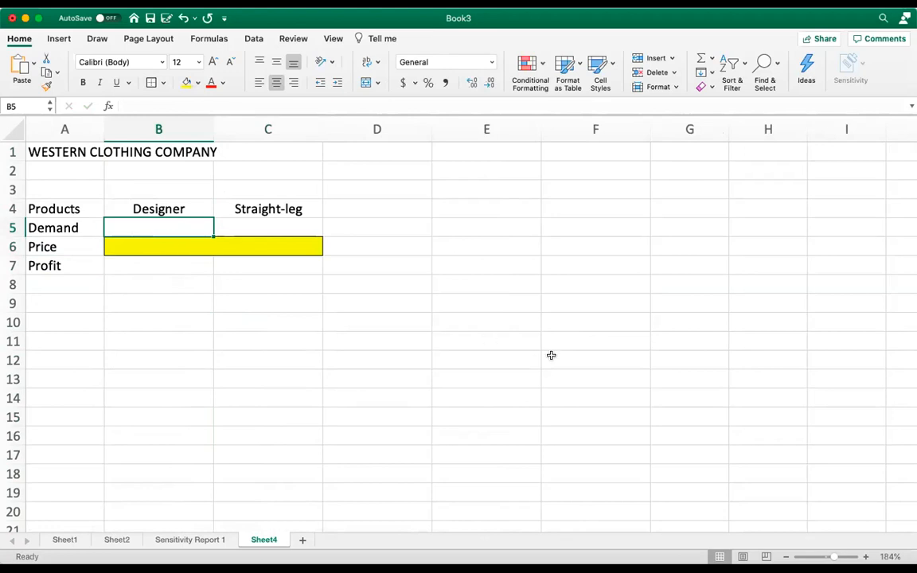
type("=")
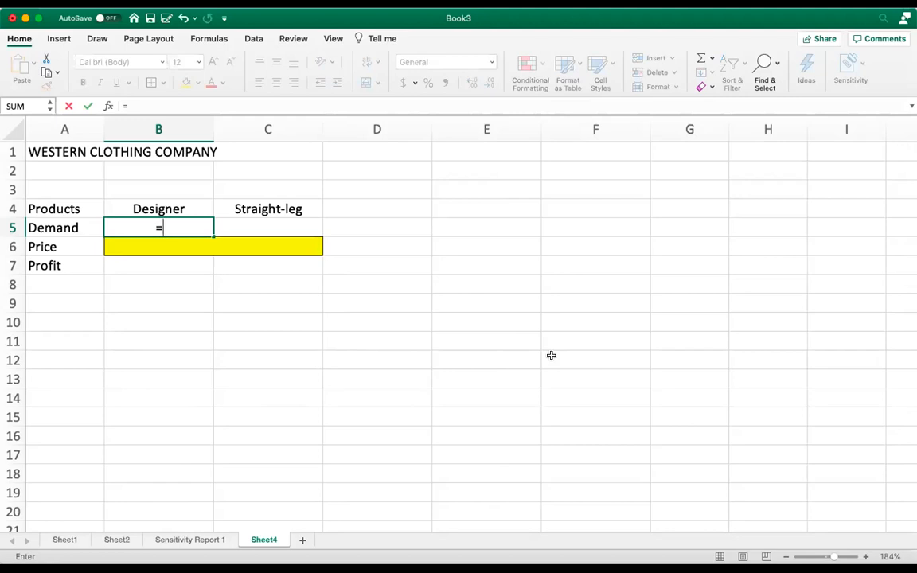
type("1500-24.")
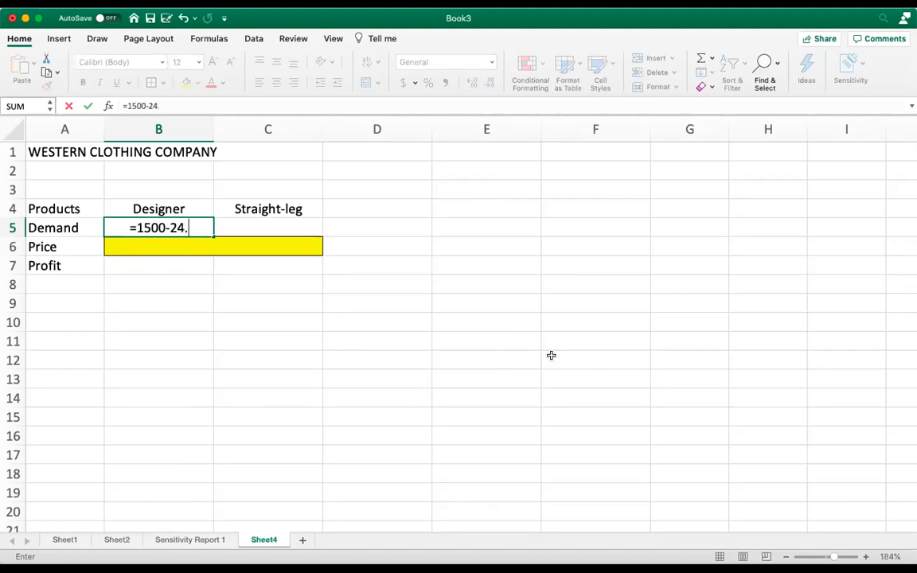
type("6")
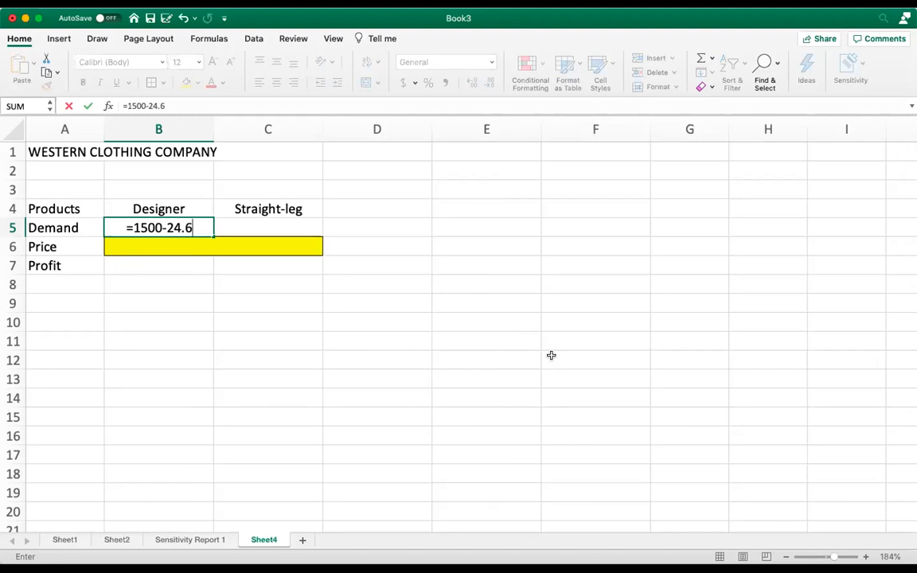
type("*")
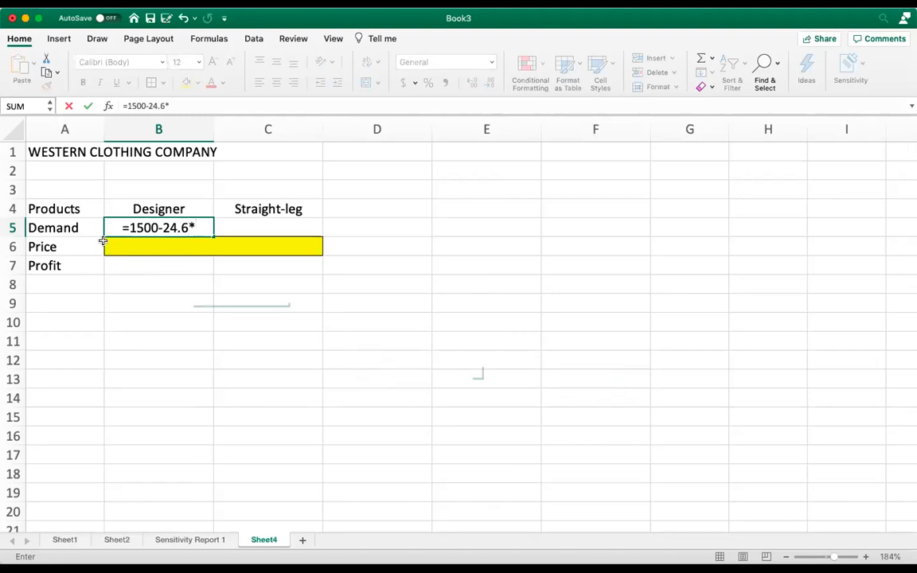
left_click(134, 246)
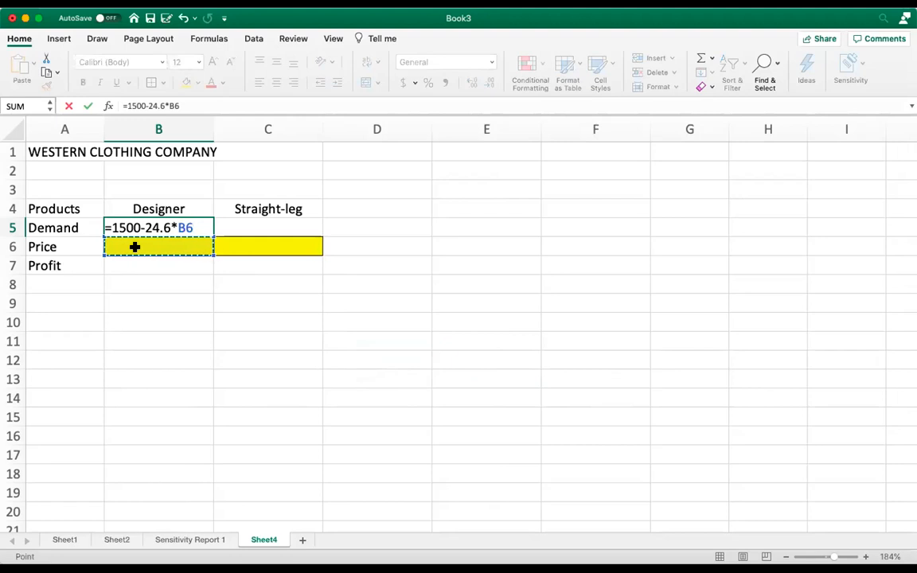
key("Return")
Enter the Straight-leg demand formula =2700-63.8*C6 in C5
key("Up")
key("Right")
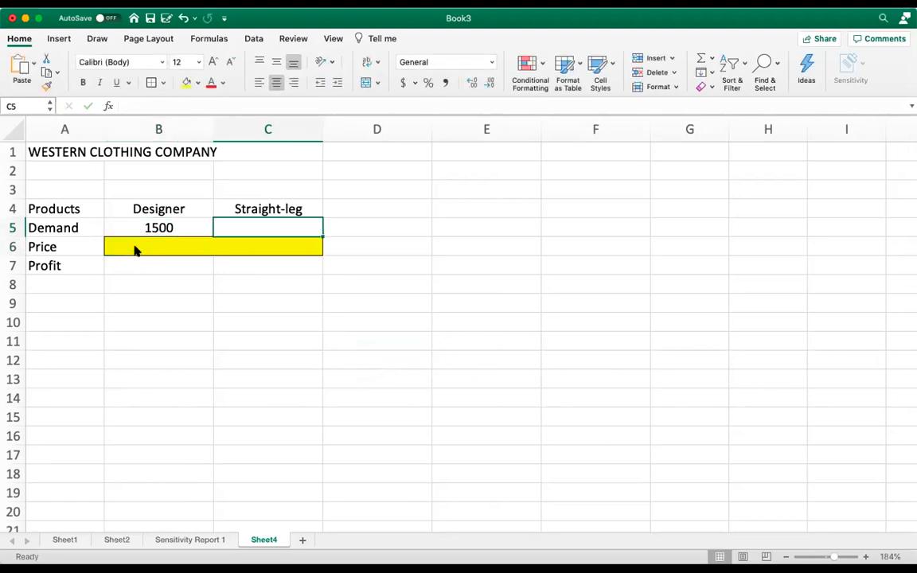
type("=")
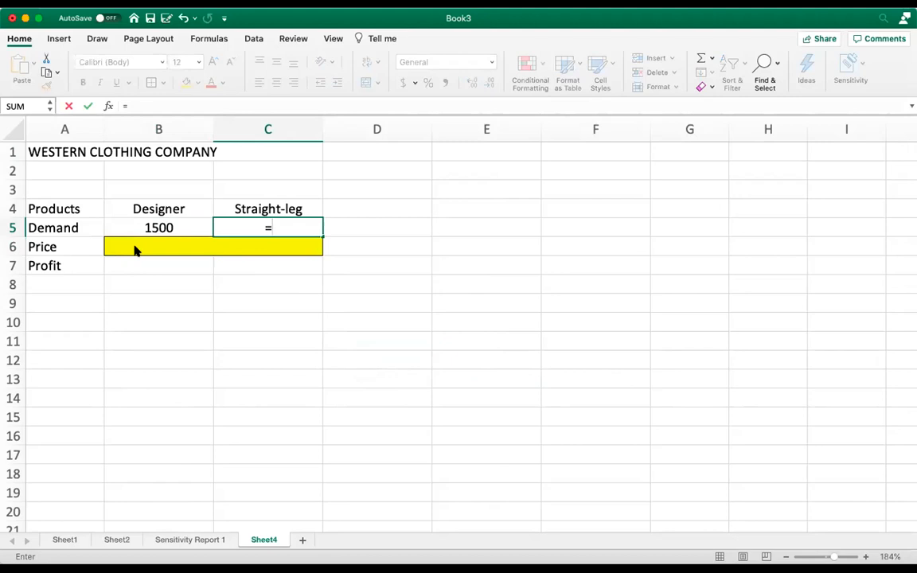
type("2700-63.8")
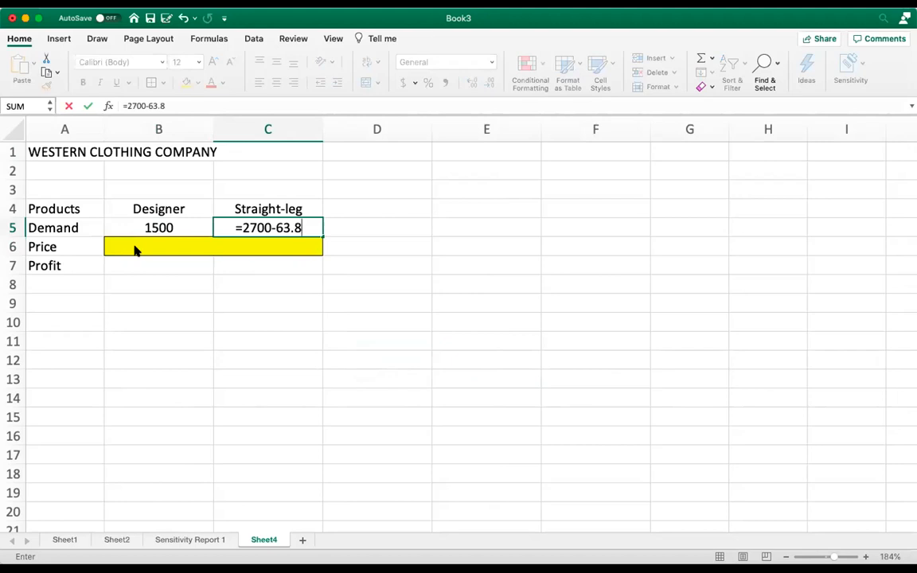
type("*")
left_click(257, 246)
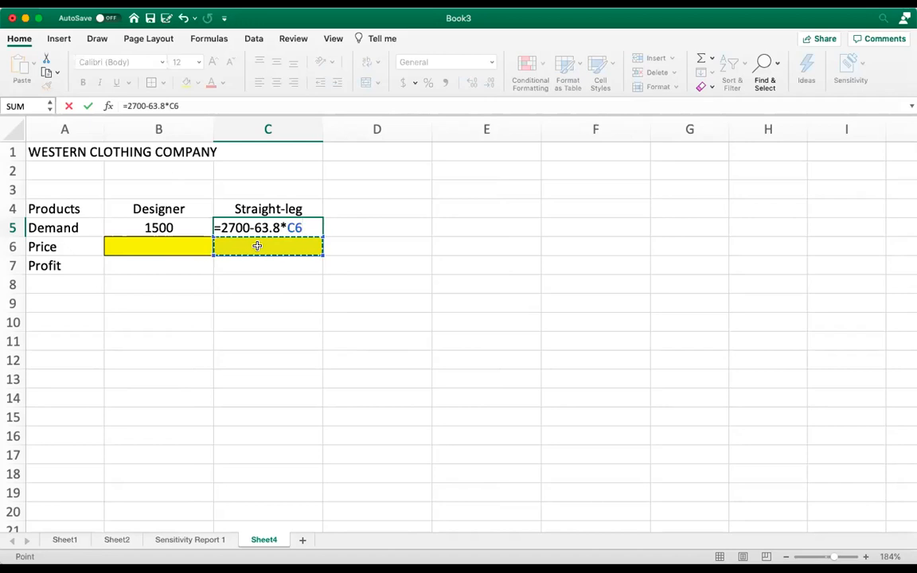
key("Return")
Re-enter the row label Profit in A7
key("Return")
key("Left")
key("Left")
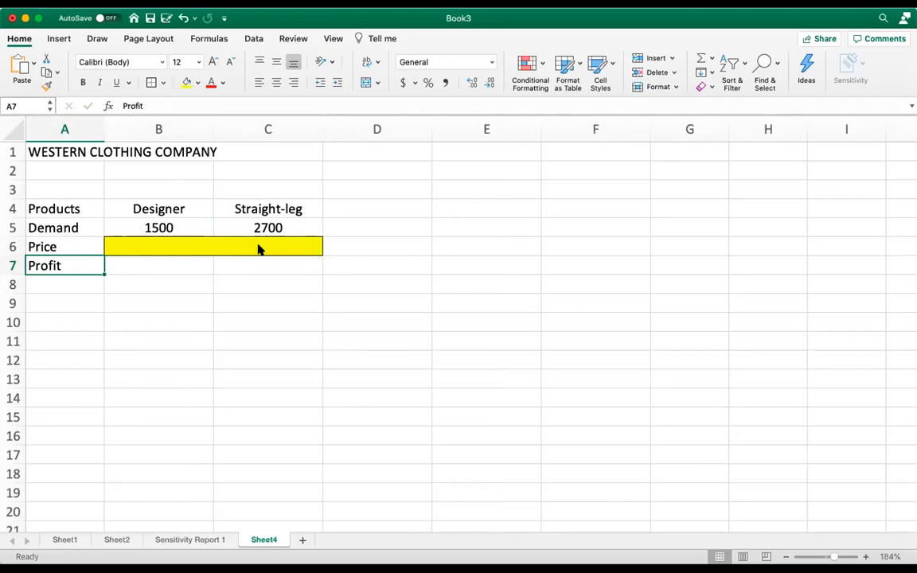
type("=")
key("BackSpace")
type("Profit")
key("Tab")
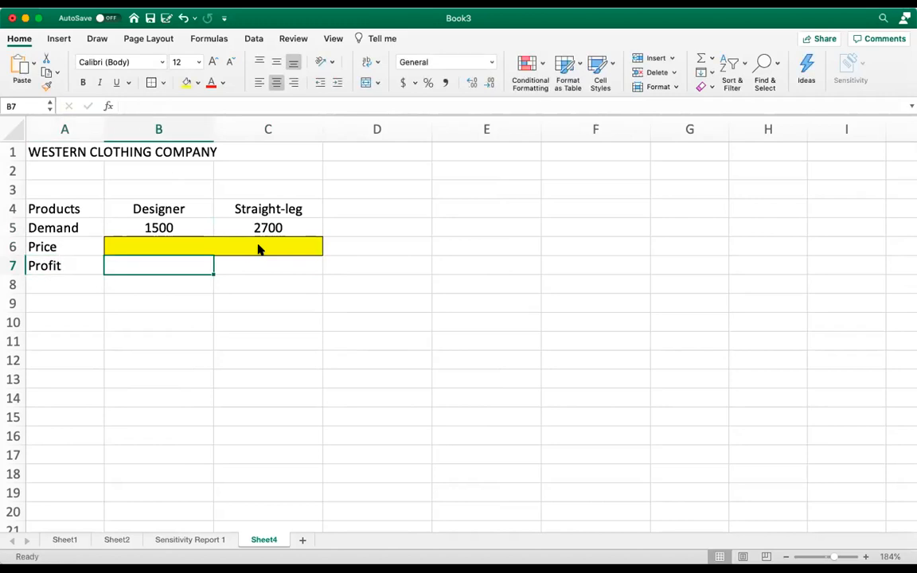
Enter the Designer unit profit formula =B6-12 in B7
type("=")
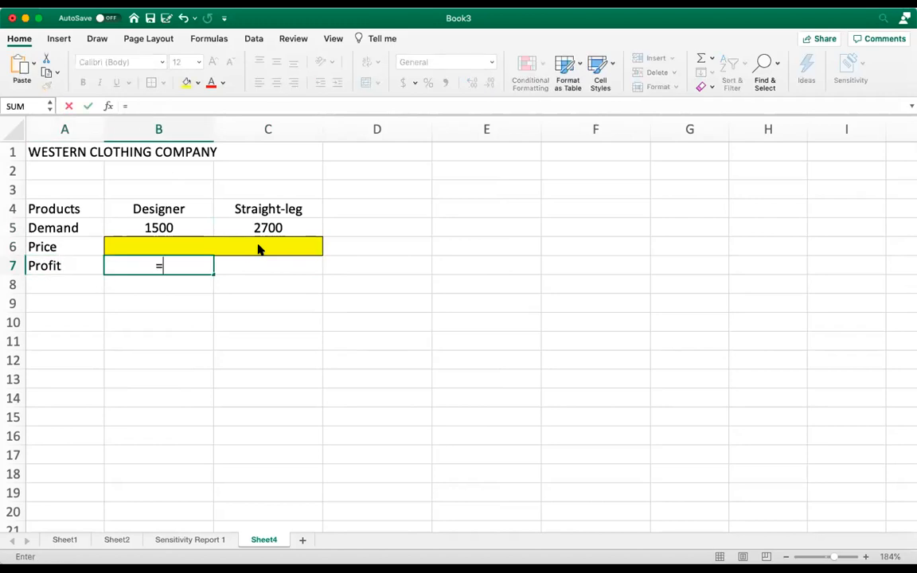
left_click(182, 248)
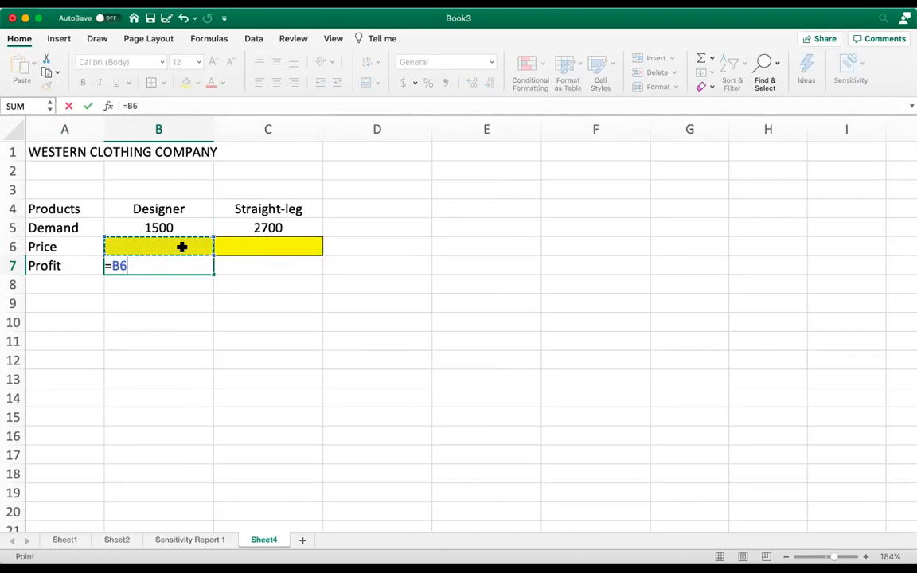
type("-12")
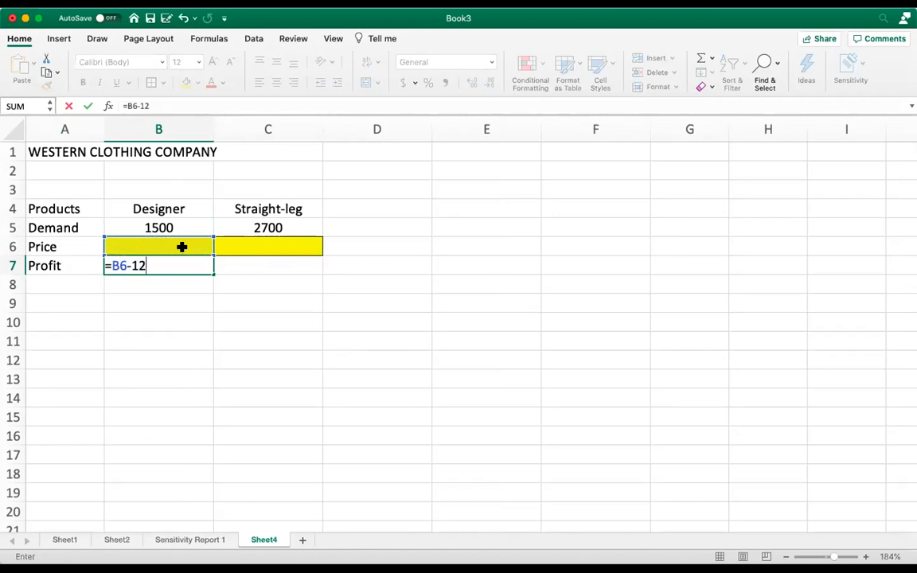
key("Return")
key("Up")
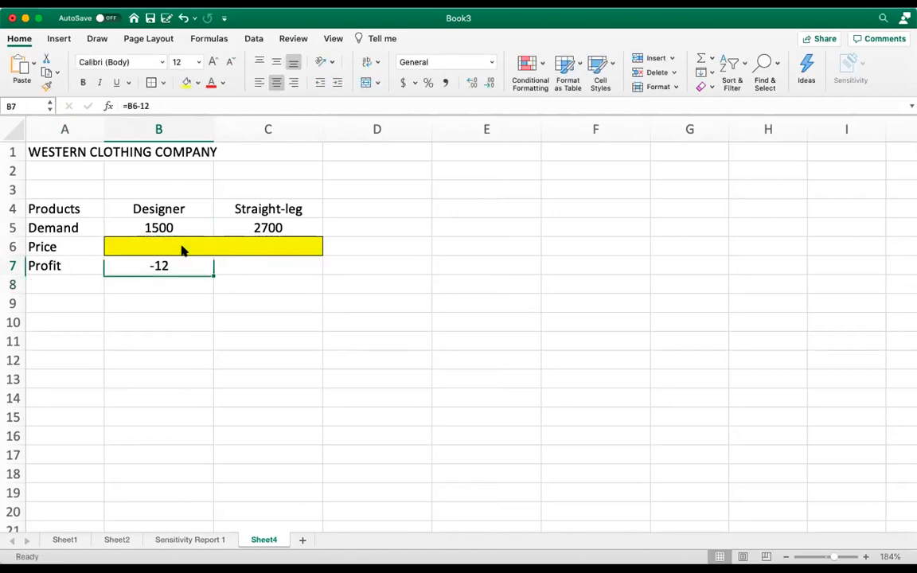
Enter the Straight-leg unit profit formula =C6-9 in C7
left_click(284, 270)
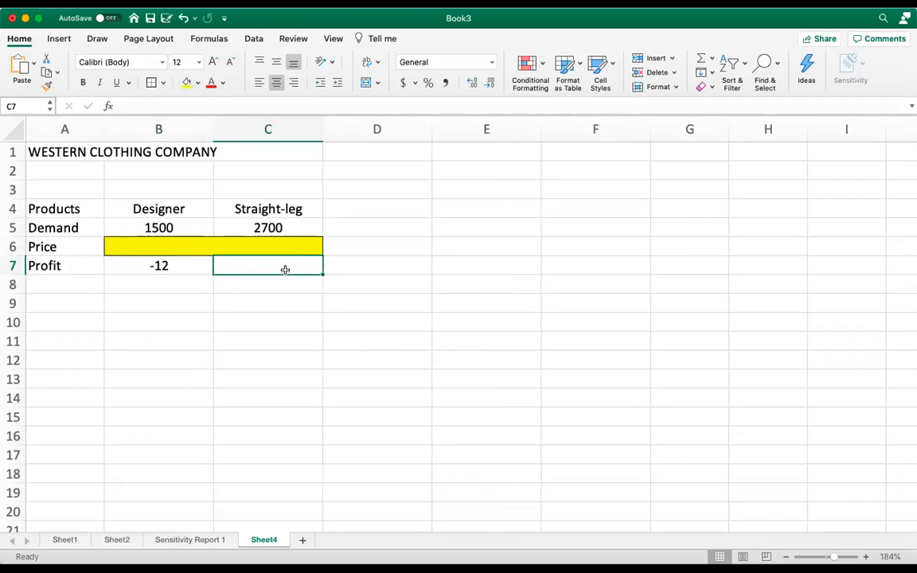
type("=")
left_click(282, 246)
type("-")
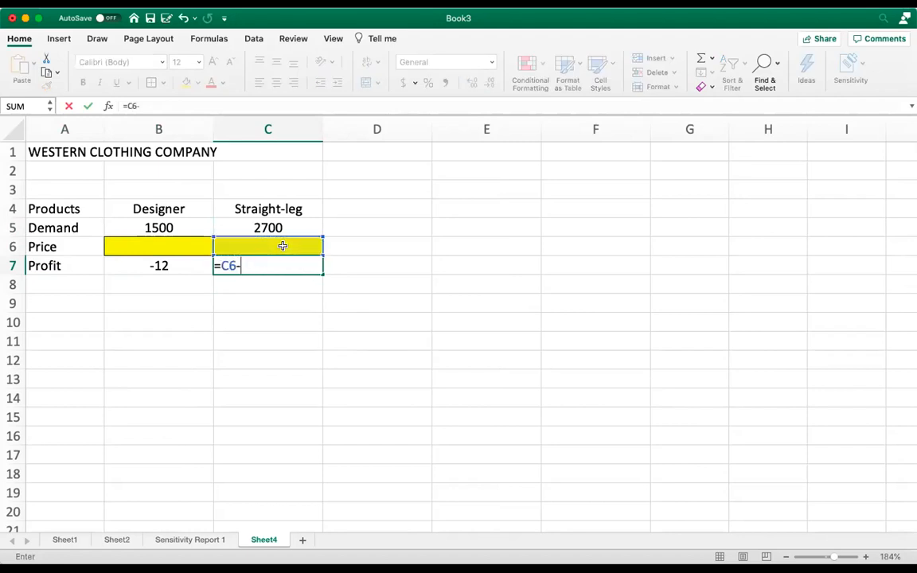
type("9")
key("Return")
Enter the total profit formula =SUMPRODUCT(B5:C5,B7:C7) in D7, multiplying demand by unit profit
left_click(370, 264)
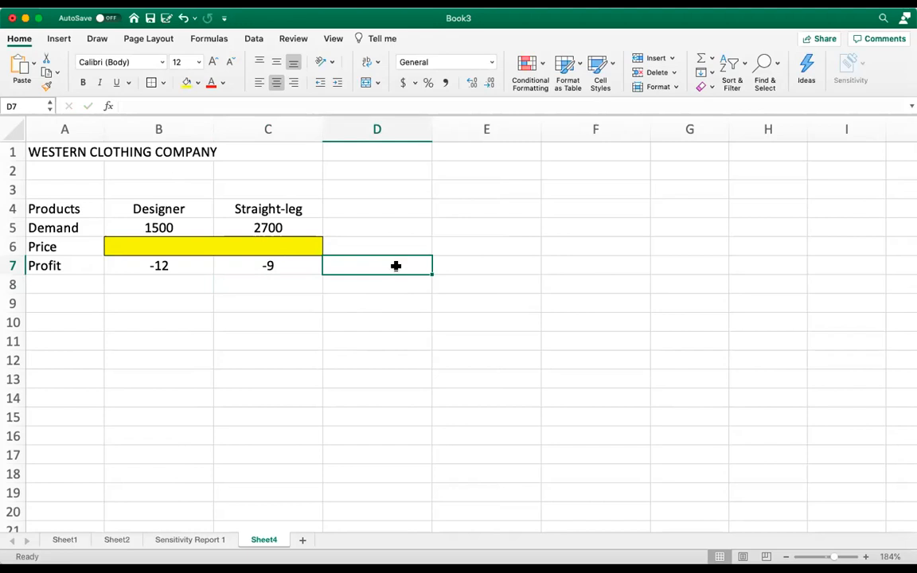
type("=")
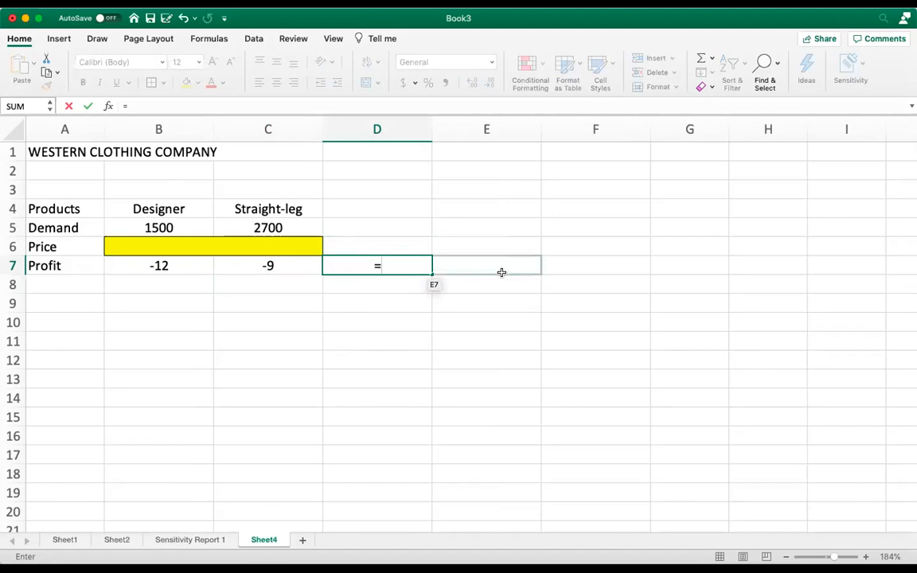
type("sum")
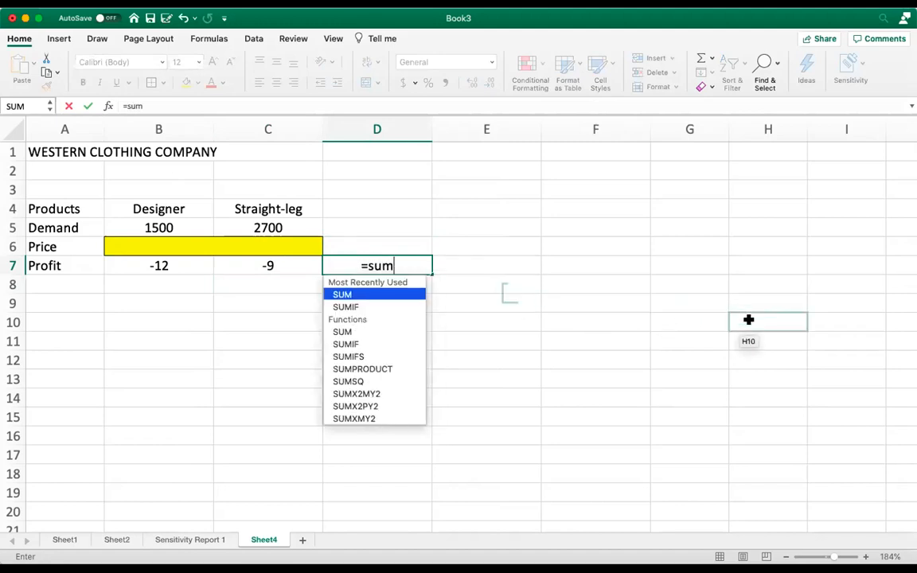
type("pr")
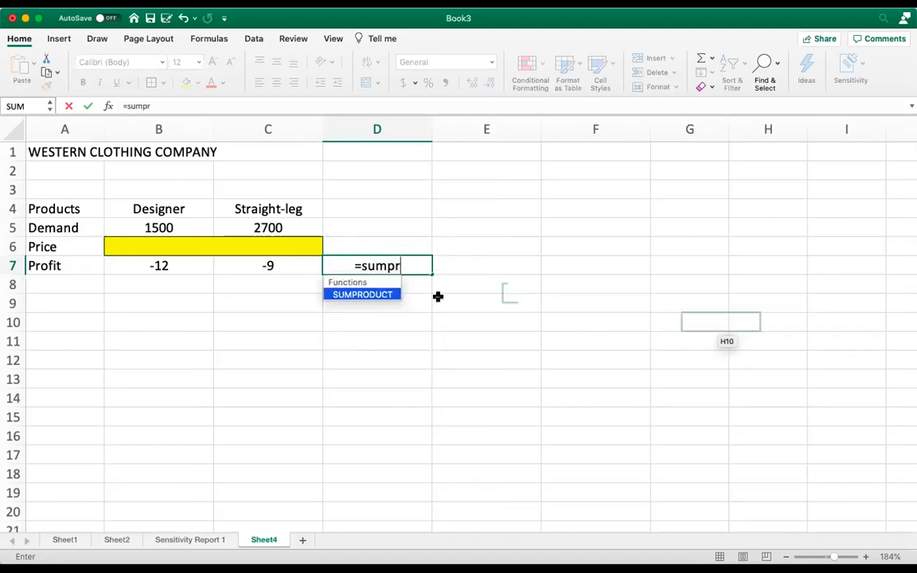
double_click(386, 293)
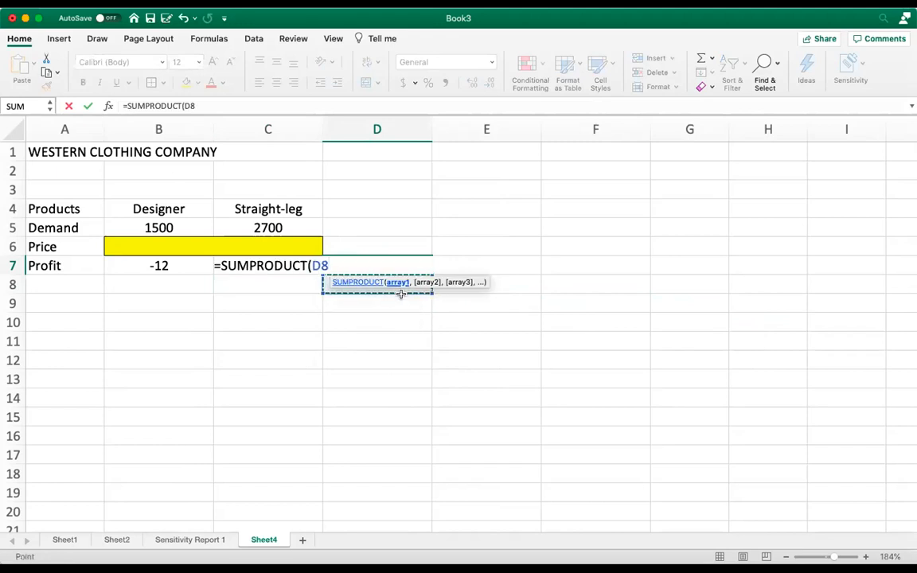
key("BackSpace")
key("BackSpace")
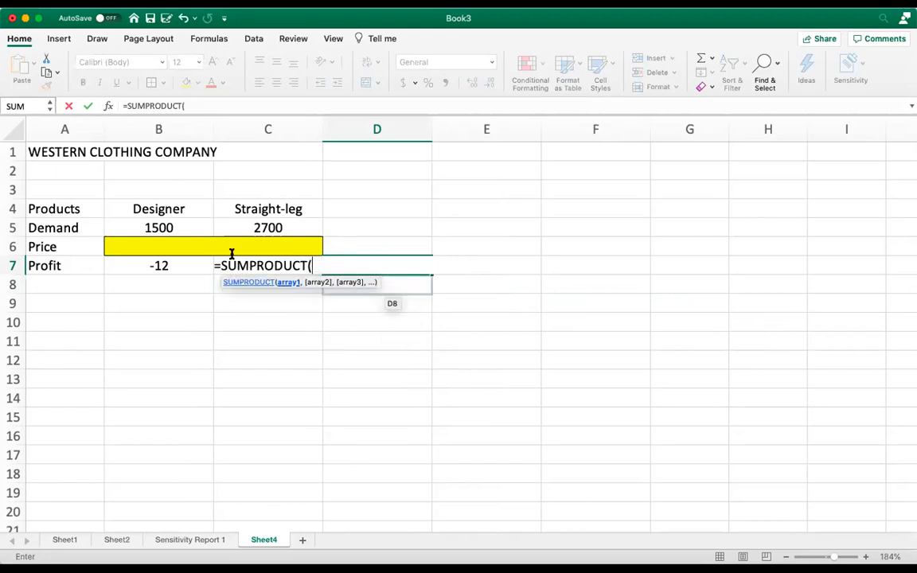
left_click(142, 226)
key("shift+Right")
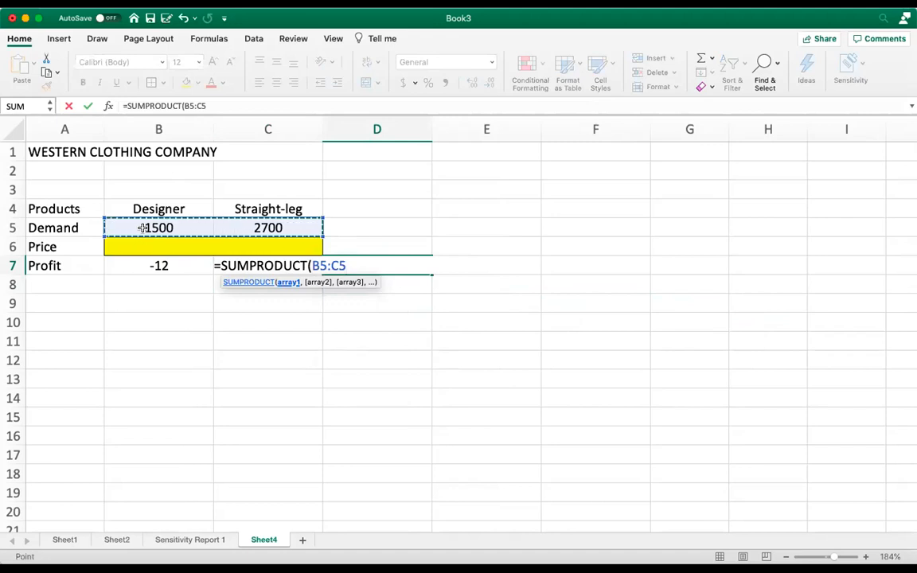
type(",")
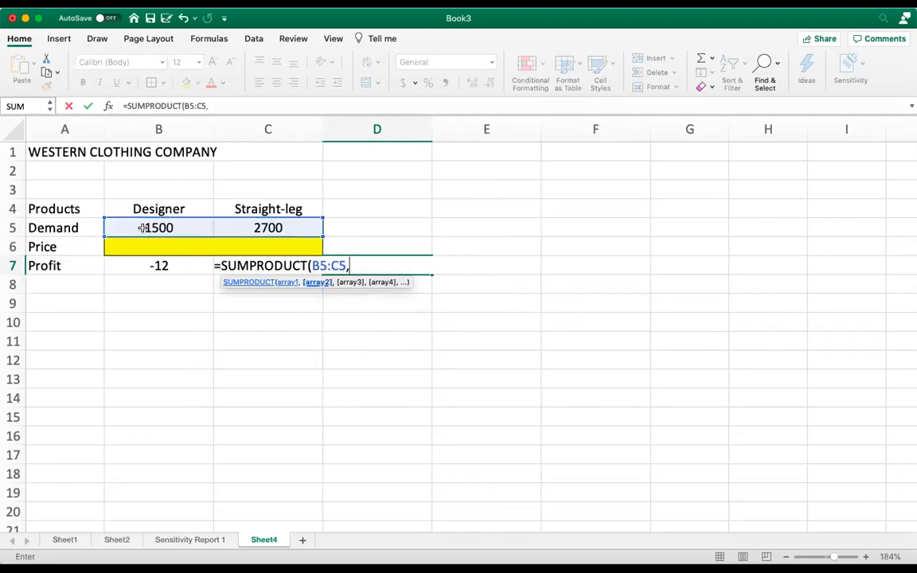
left_click(142, 267)
key("shift+Right")
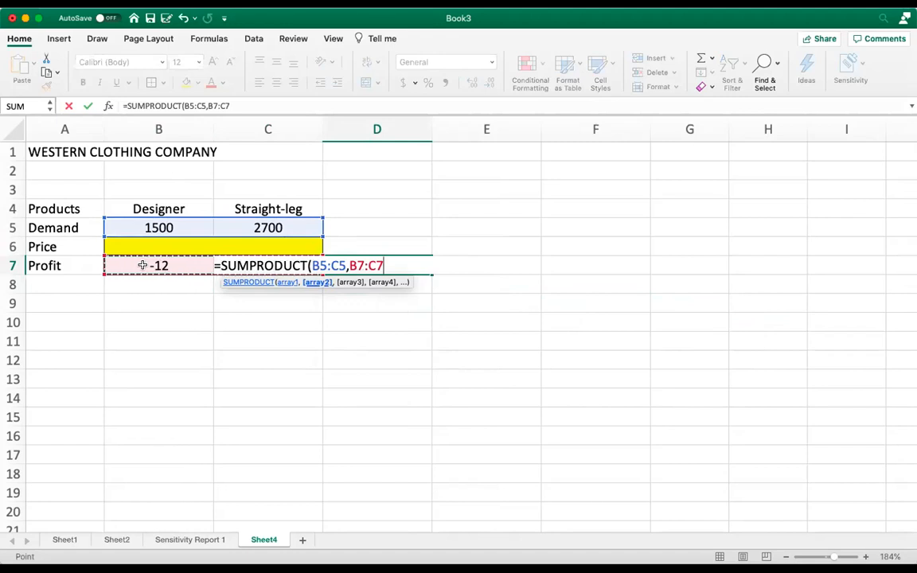
key("Return")
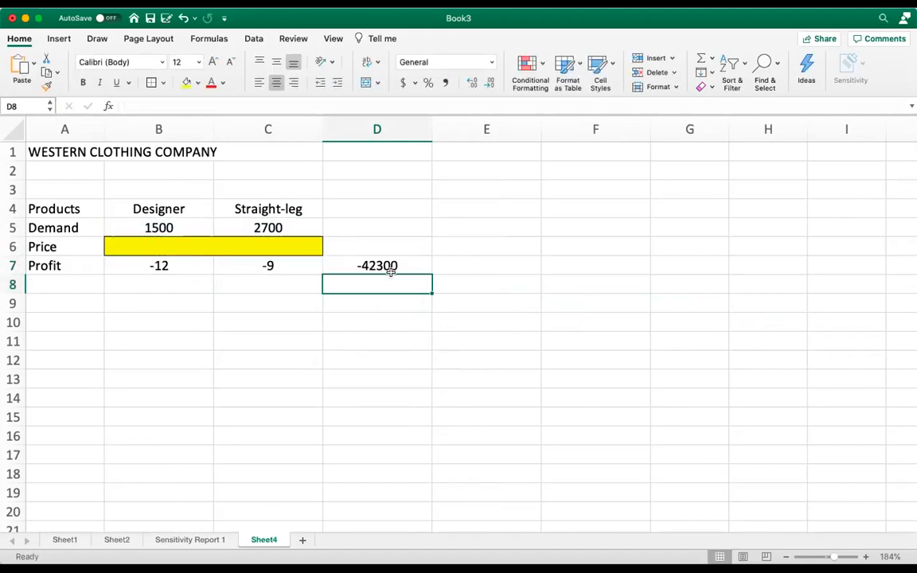
Enter the heading Constraints in A9 and widen column A slightly
left_click(73, 321)
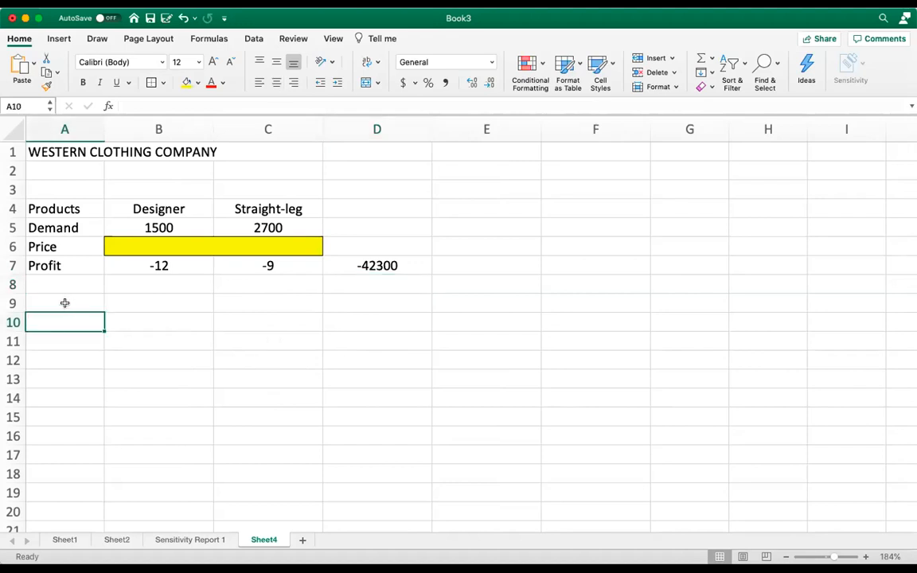
left_click(58, 308)
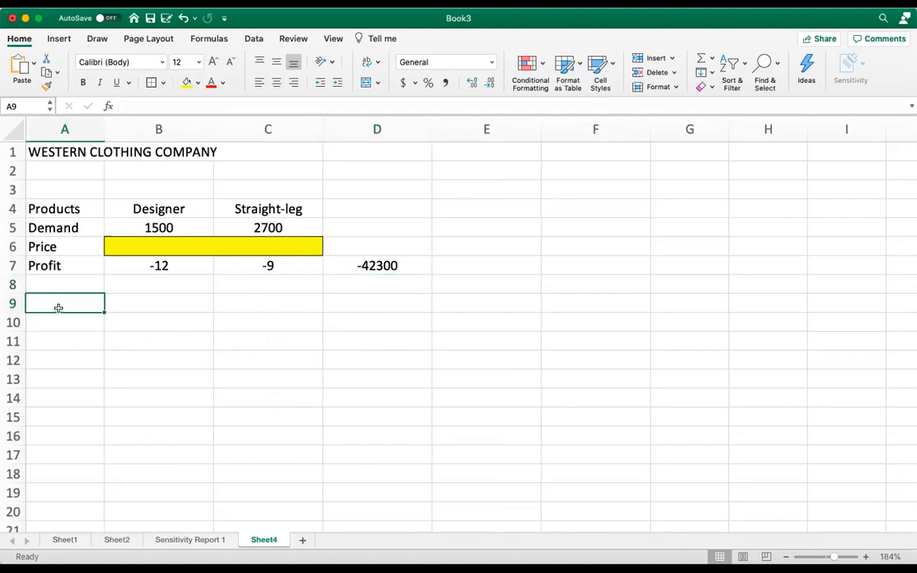
type("Con")
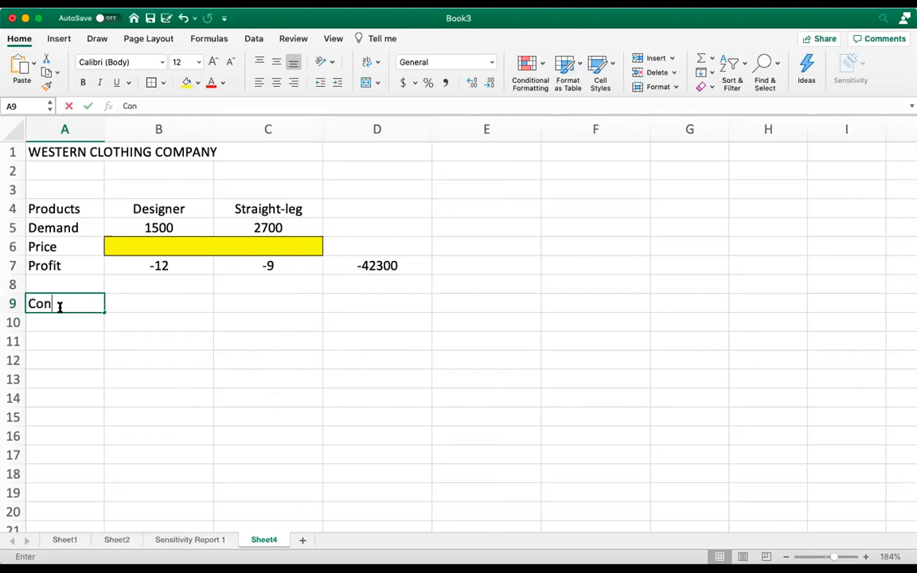
type("straints")
key("Return")
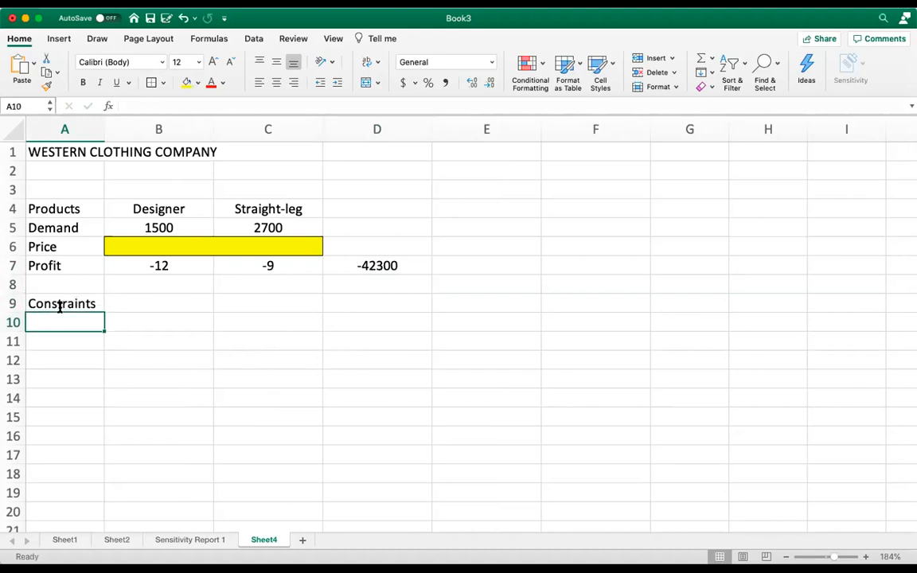
left_click_drag(104, 130, 114, 131)
Enter the constraint row labels Cloth, Cutting and Sewing in A10:A12
type("Cloth")
key("Return")
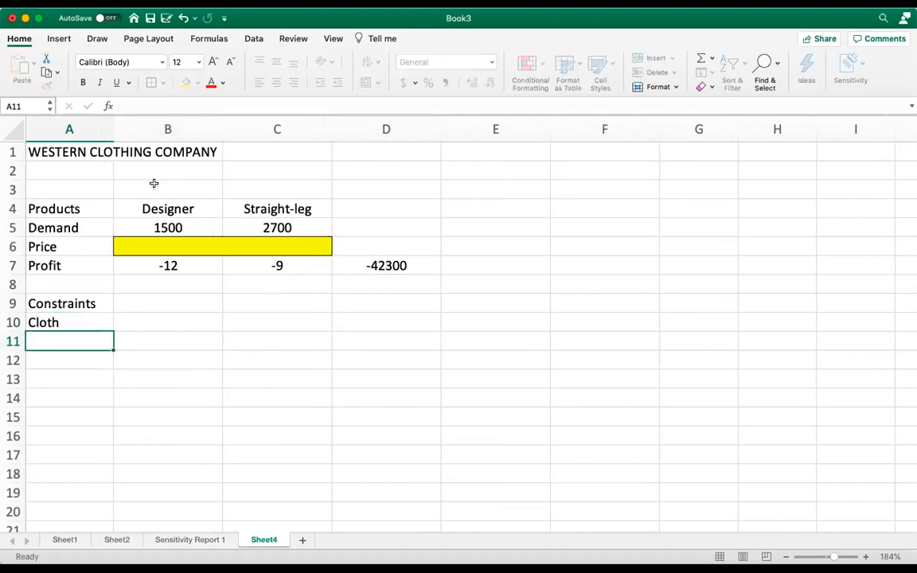
type("Cutting")
key("Return")
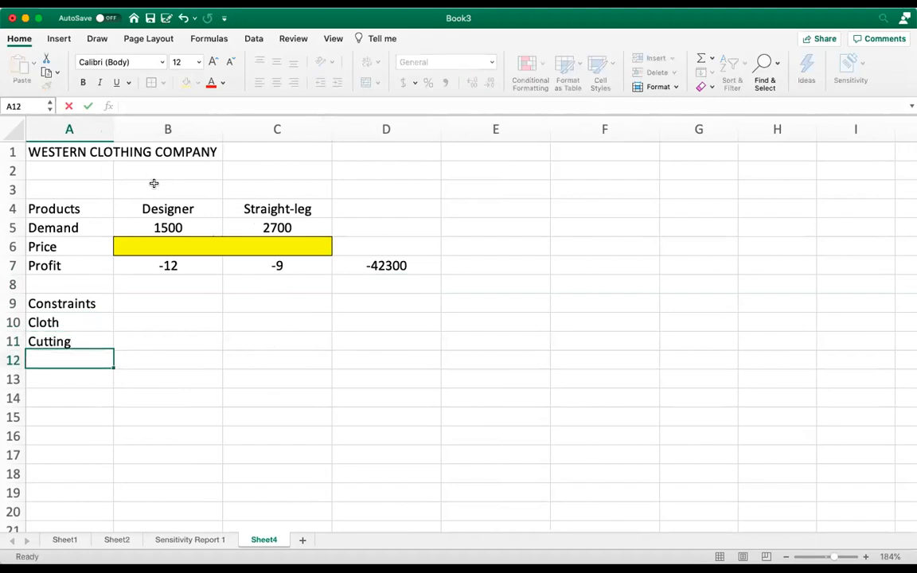
type("Sewing")
key("Tab")
Enter the Cloth requirements 2 for Designer in B10 and 2.7 for Straight-leg in C10
key("Up")
key("Up")
key("Up")
key("Down")
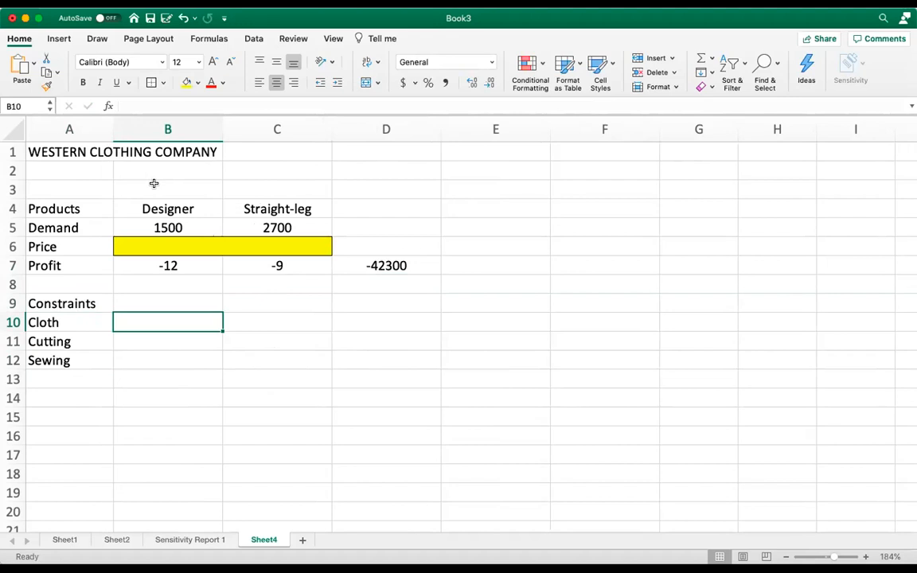
type("2")
key("Tab")
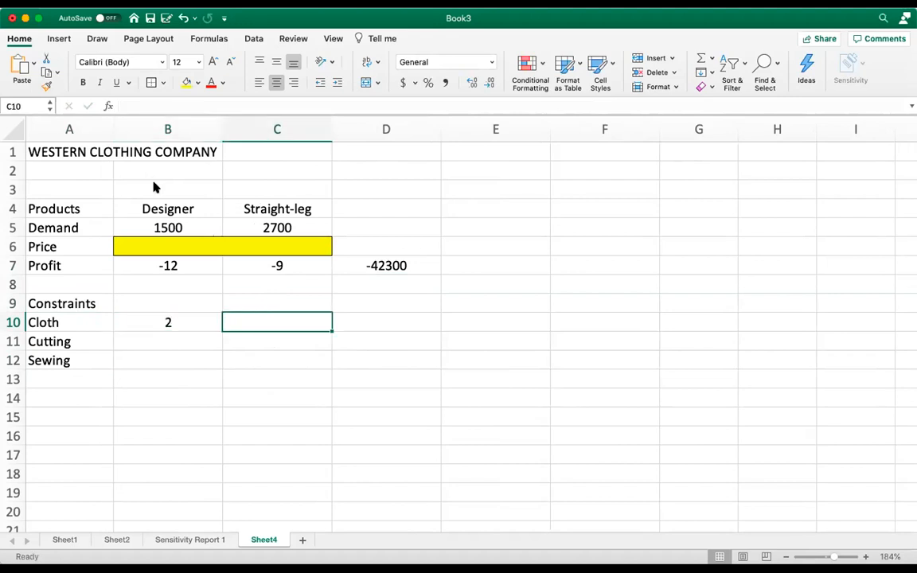
type("2.7")
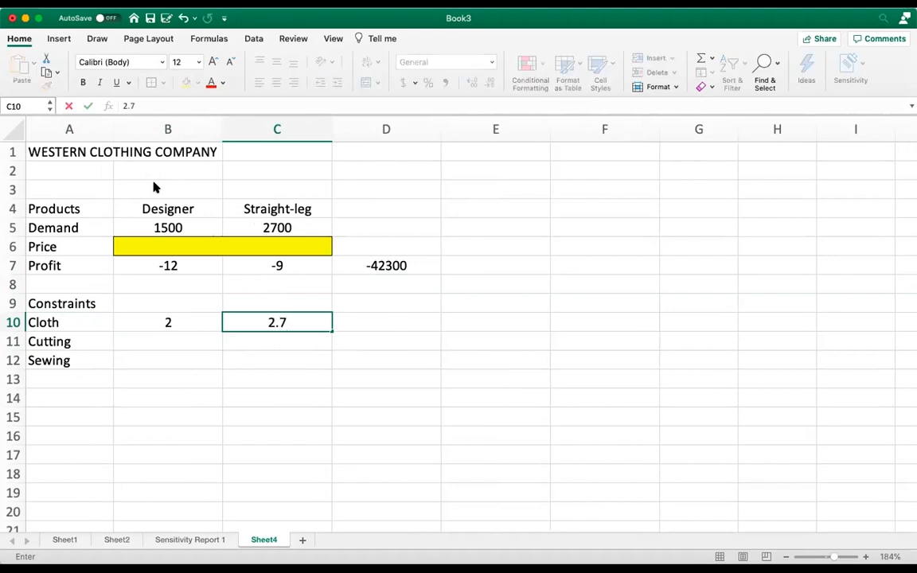
key("Return")
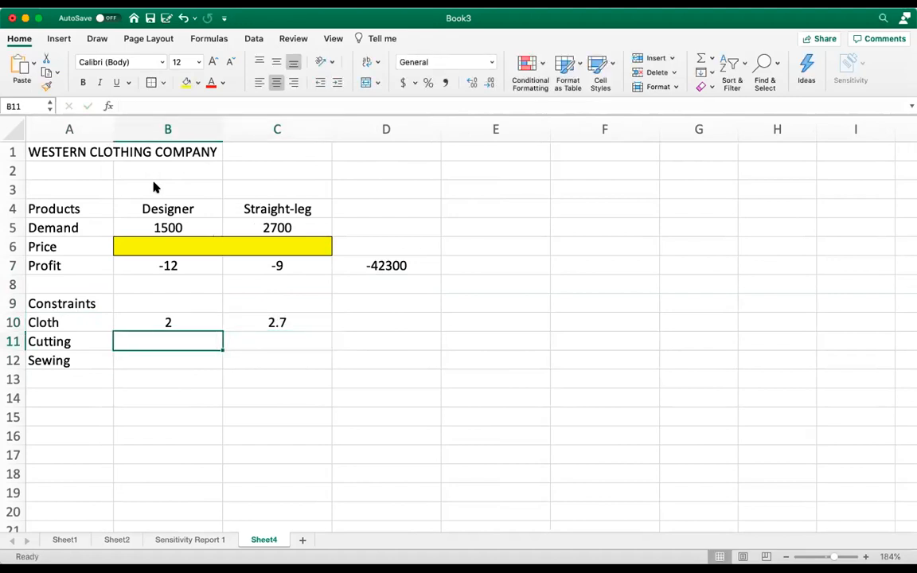
Enter the Cutting requirements 3.6 and 2.9 in B11:C11 and the Sewing requirements 7.2 and 8.5 in B12:C12
type("3.6")
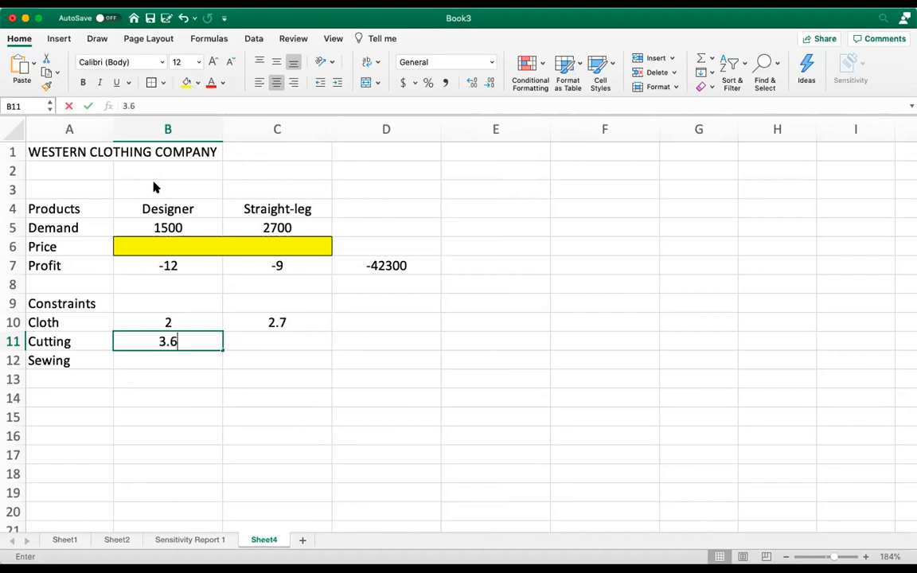
key("Tab")
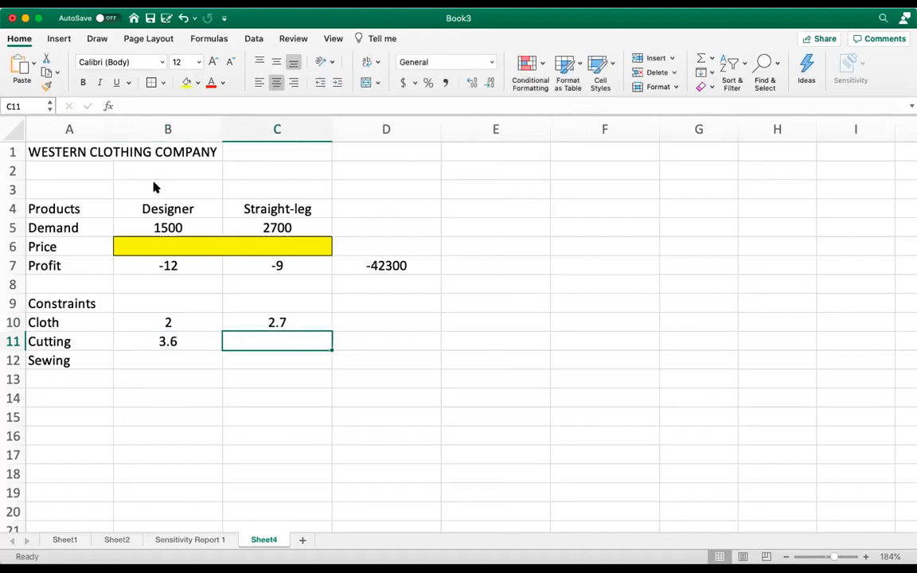
type("2.9")
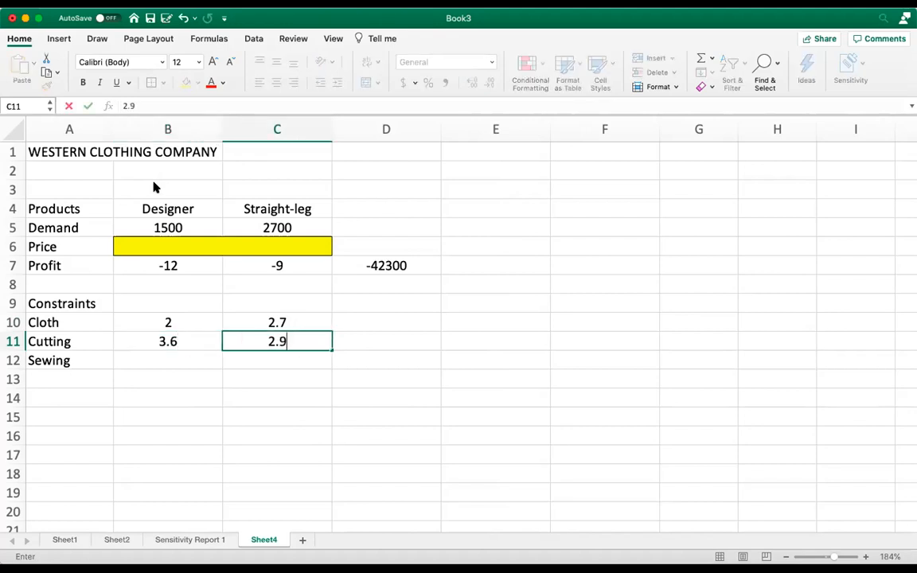
key("Return")
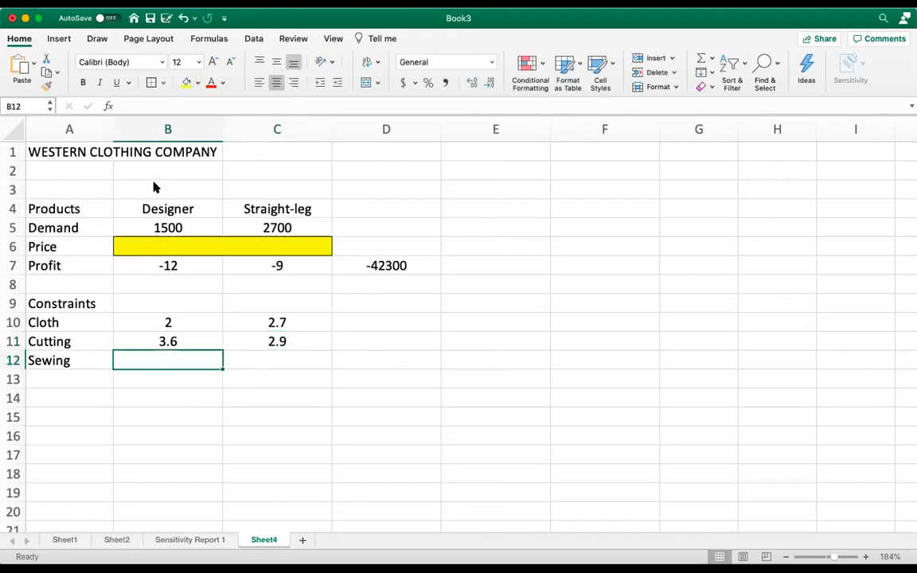
type(".2")
key("Tab")
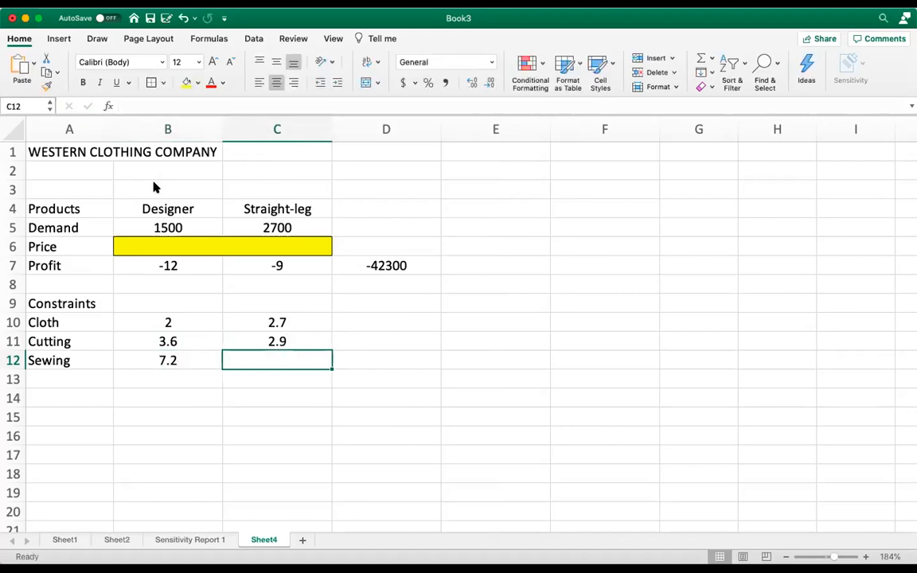
type("8.5")
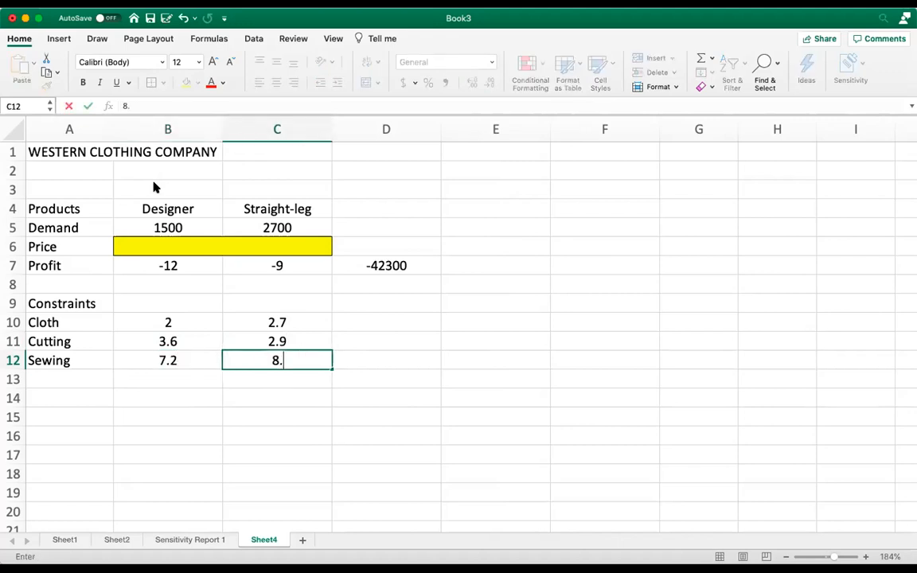
key("Tab")
Enter the column heading Usage in D9 of the constraints table
key("Up")
key("Up")
key("Up")
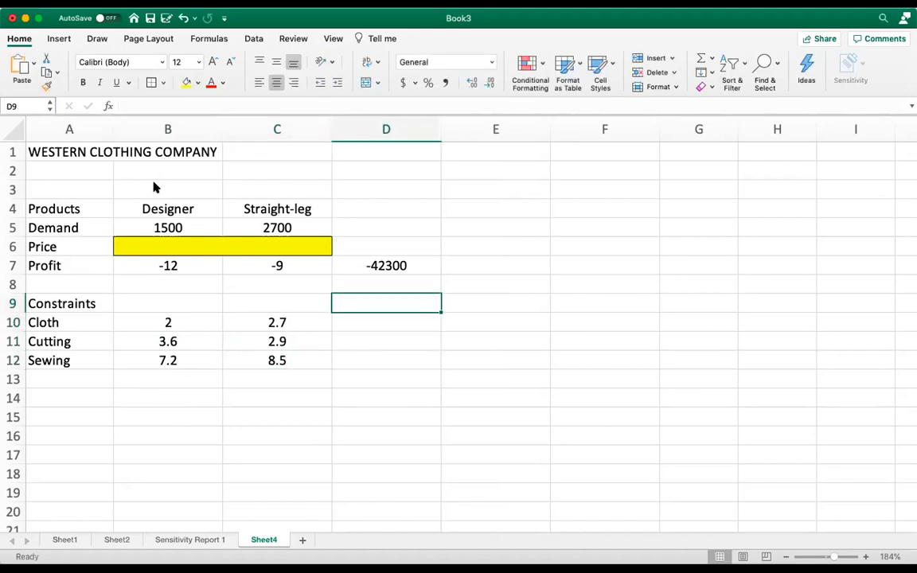
type("U")
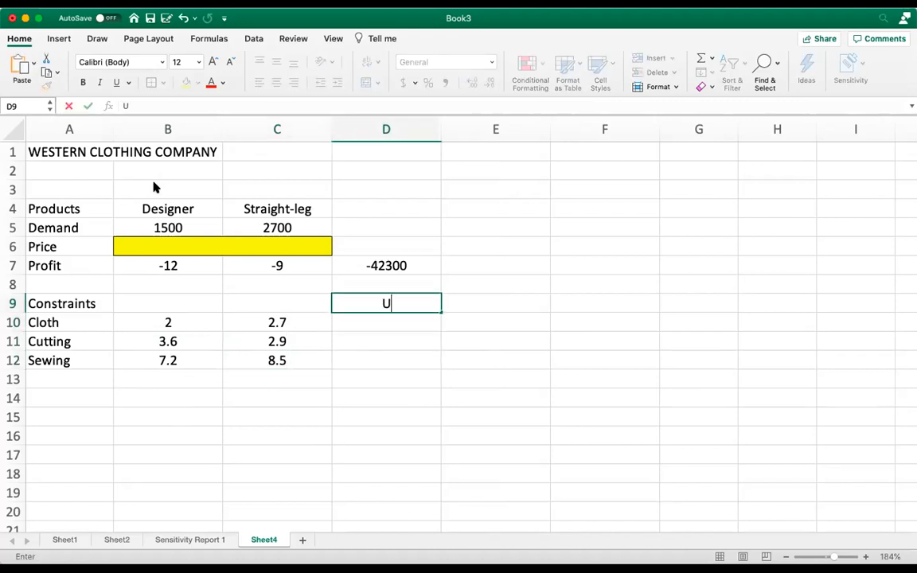
type("sage")
key("Return")
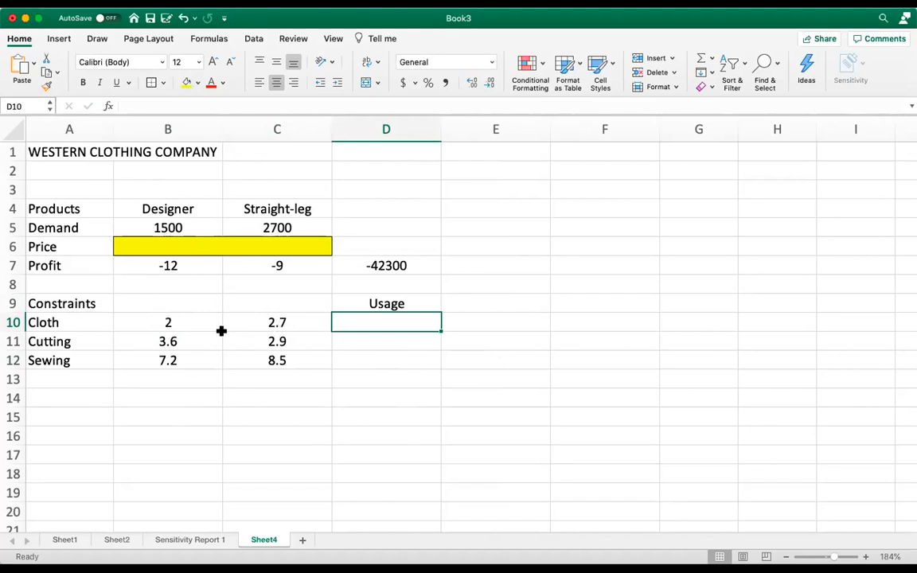
Make the demand range absolute in the total profit formula in D7, giving =SUMPRODUCT($B$5:$C$5,B7:C7)
double_click(374, 265)
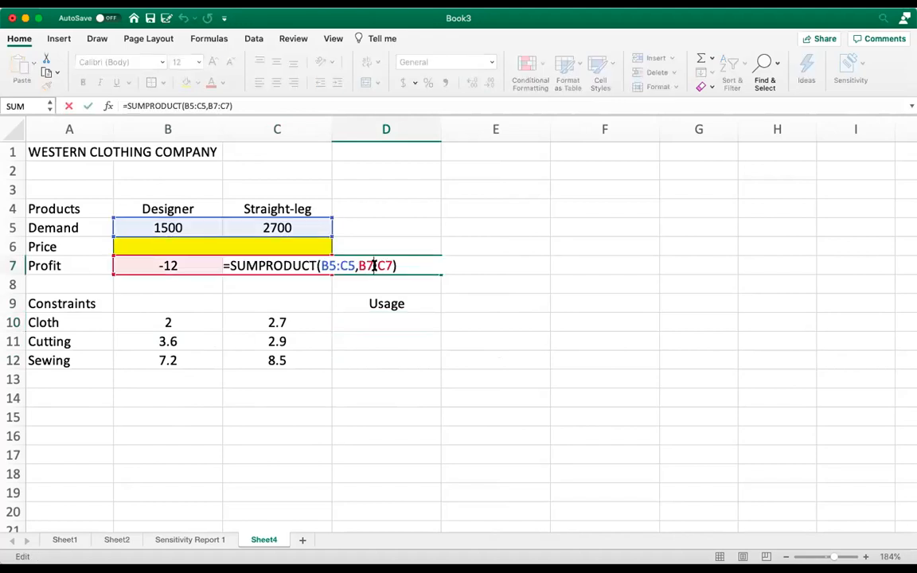
left_click(320, 265)
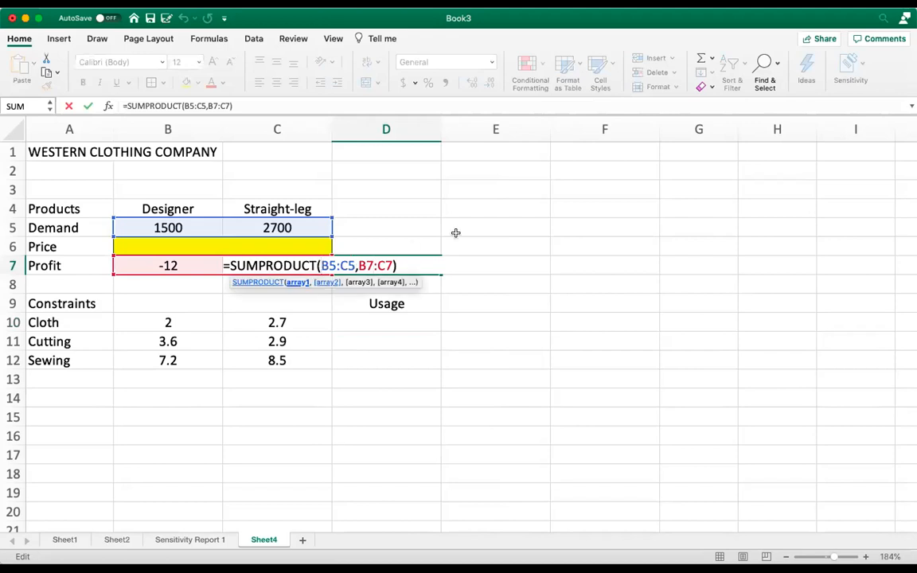
type("$B")
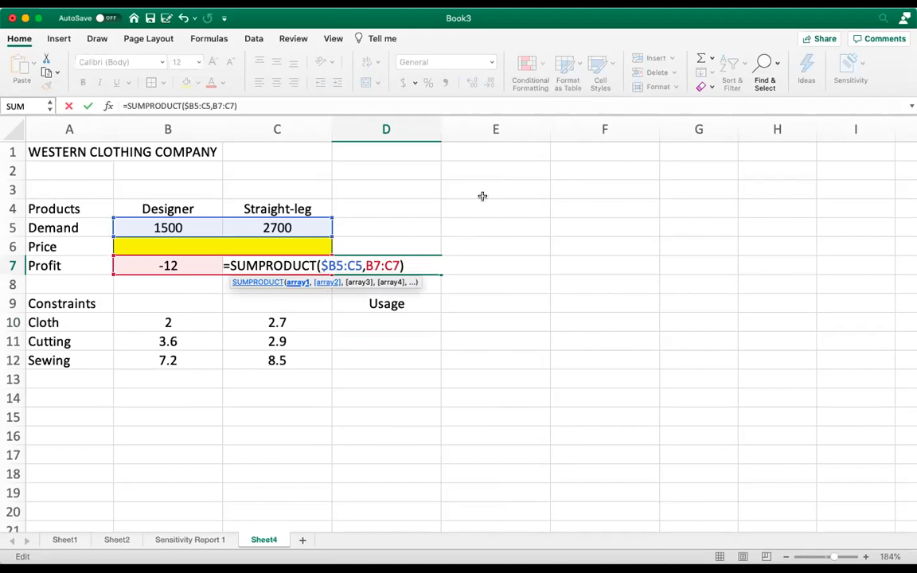
type("$5:")
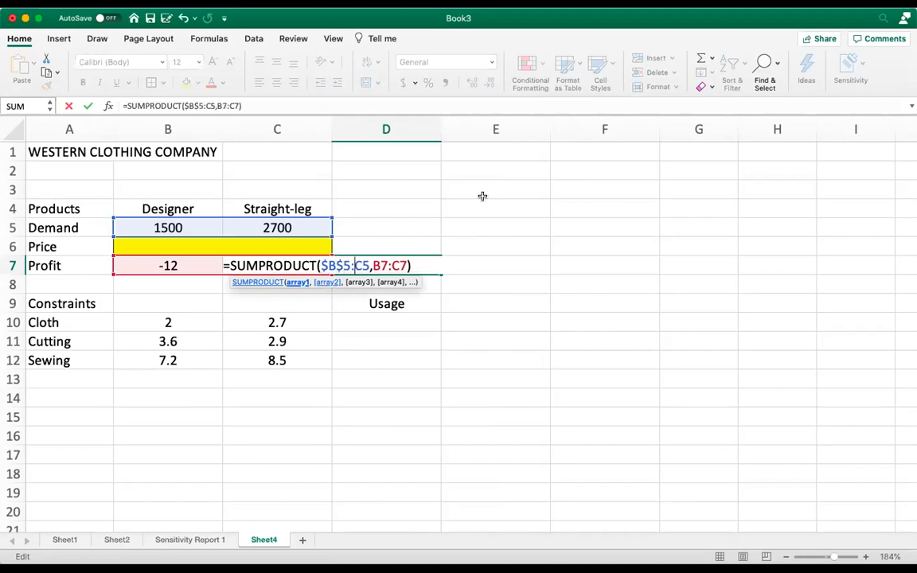
type("$C")
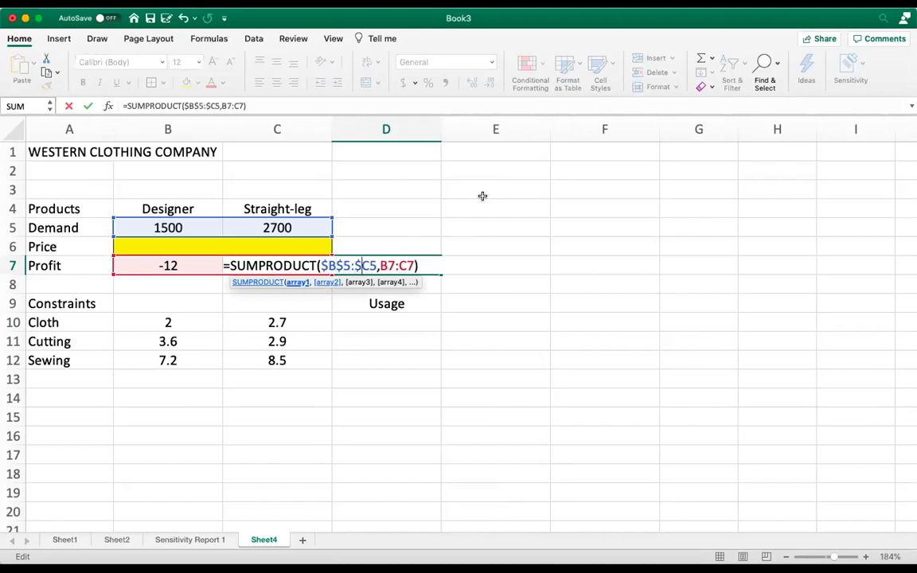
type("$")
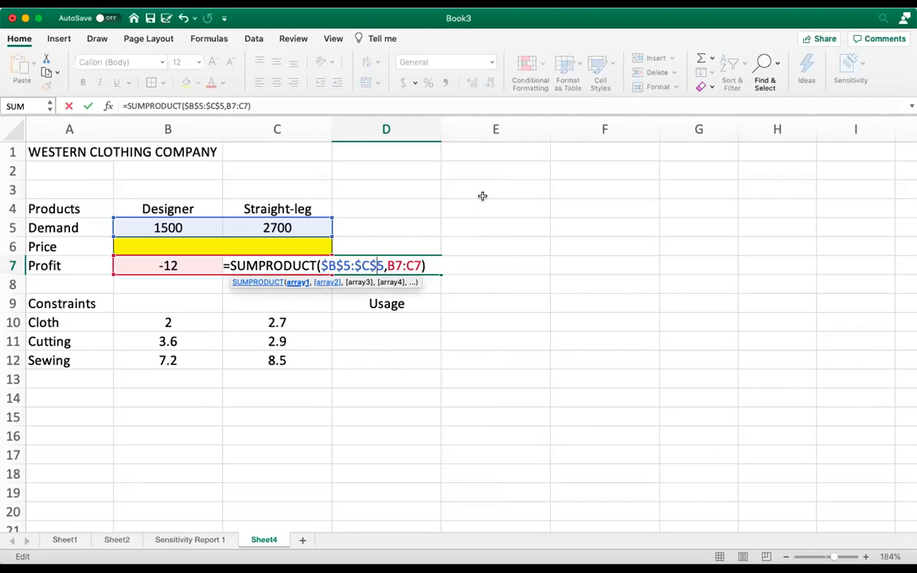
key("Return")
key("Up")
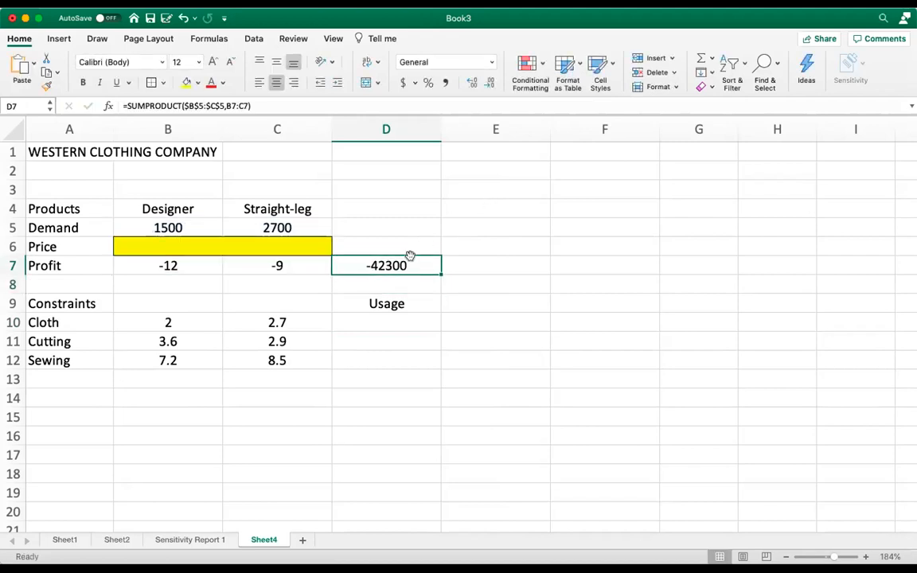
Copy the total profit formula from D7 to D10 and fill it down the Usage column through D12
key("super+c")
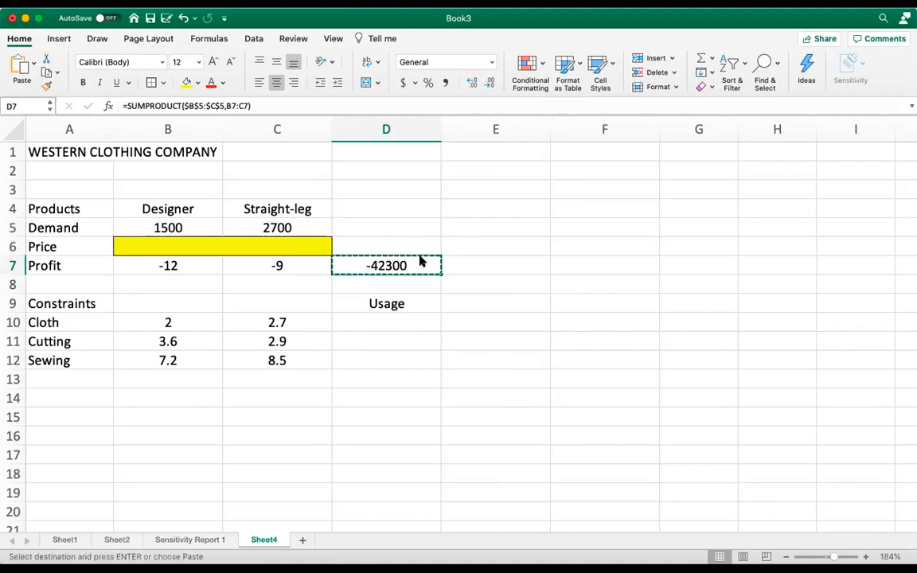
left_click(394, 320)
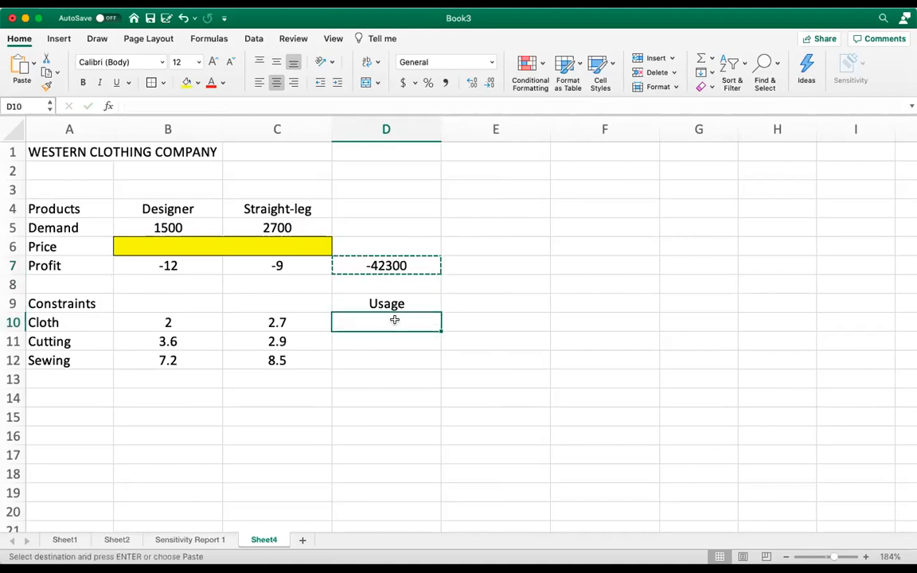
key("super+v")
left_click_drag(437, 326, 436, 363)
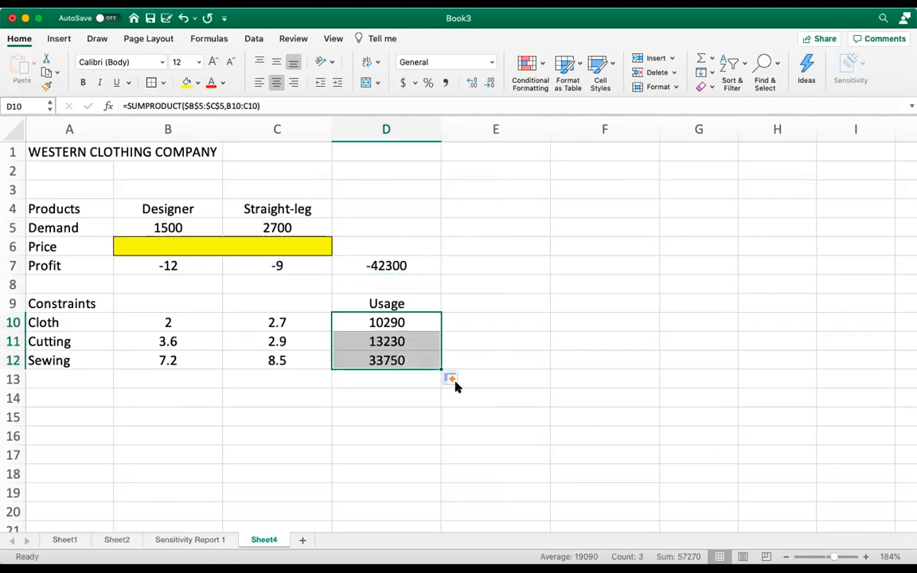
Enter the column heading Constraint in E9 and the sign <= for all three constraint rows in E10:E12
left_click(533, 318)
left_click(499, 300)
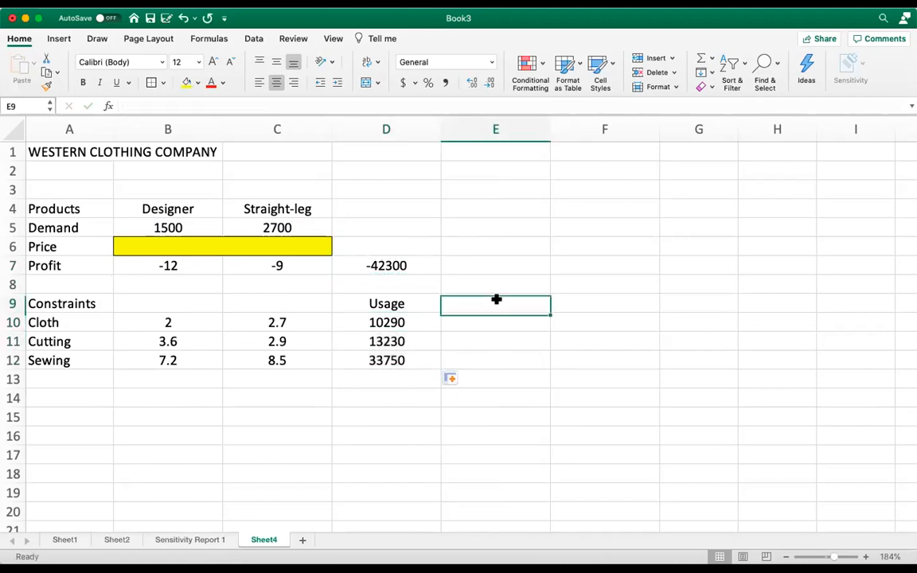
type("Constraint")
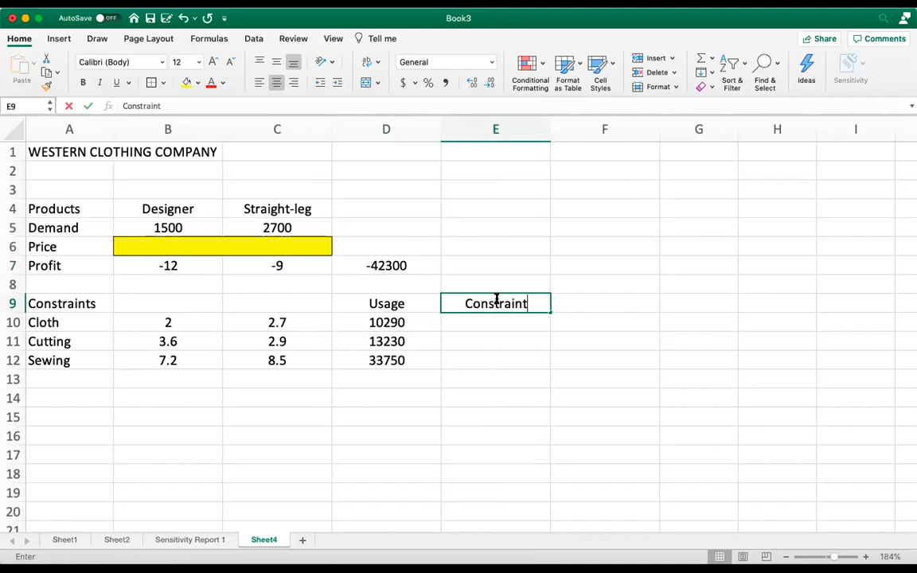
key("Return")
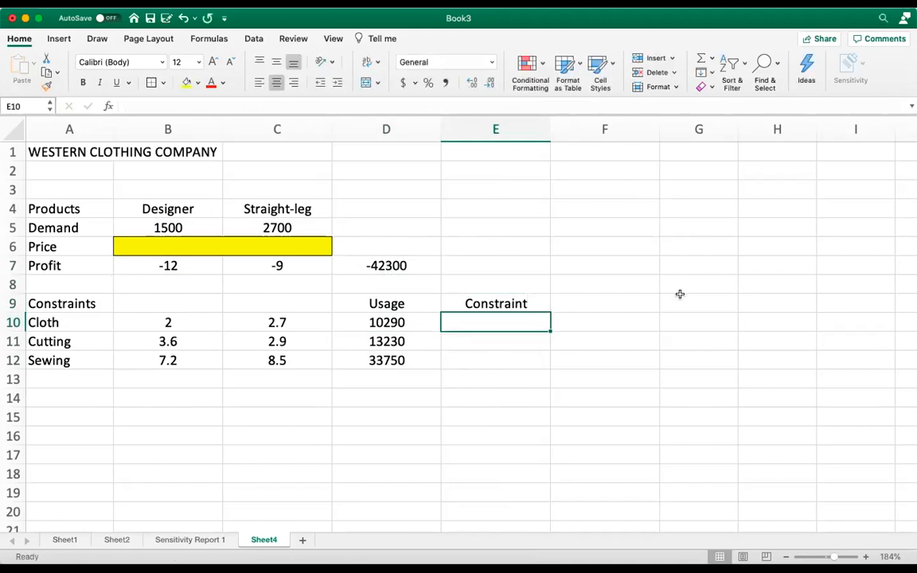
type("<=")
key("Return")
key("Up")
left_click_drag(548, 328, 544, 361)
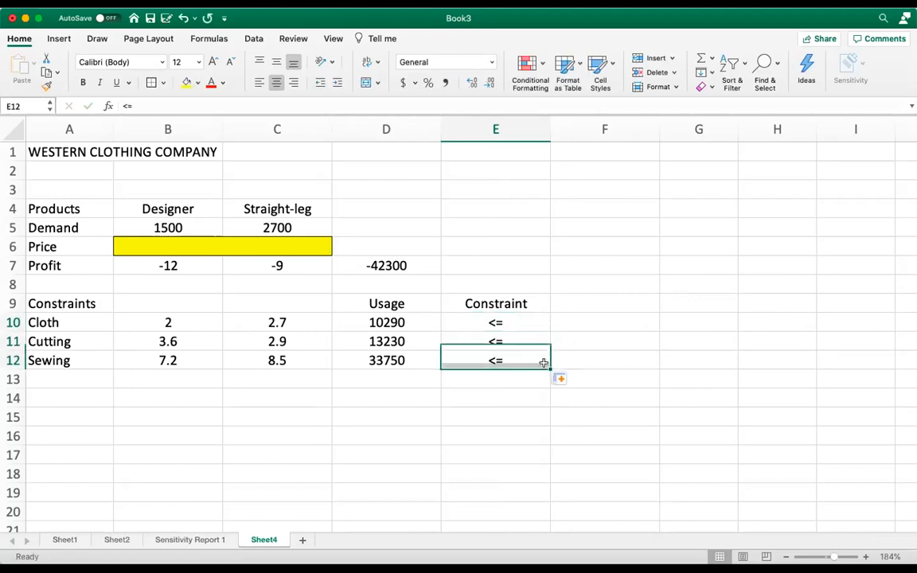
Add an Available column headed in F9, with 6000 for Cloth, 8500 for Cutting and 15000 for Sewing
left_click(578, 300)
type("A")
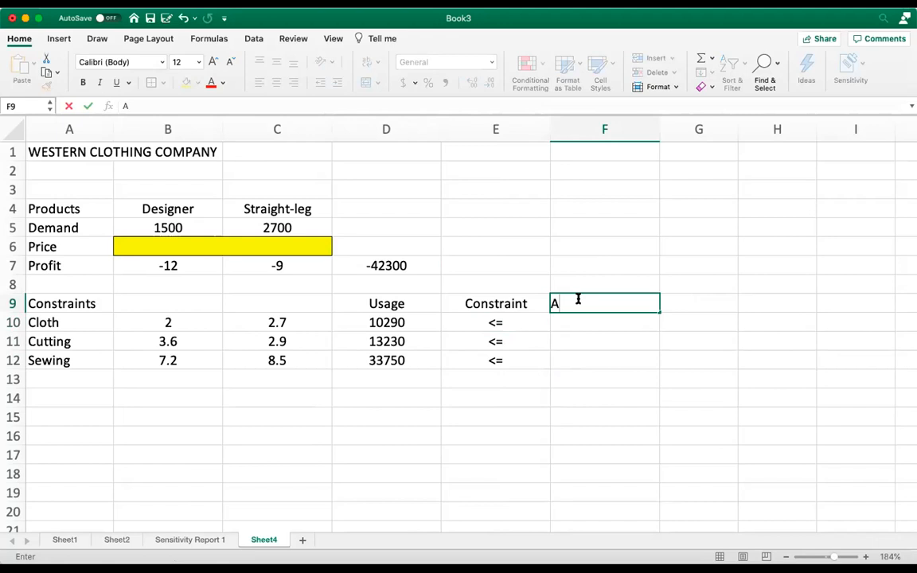
type("vailable")
key("Return")
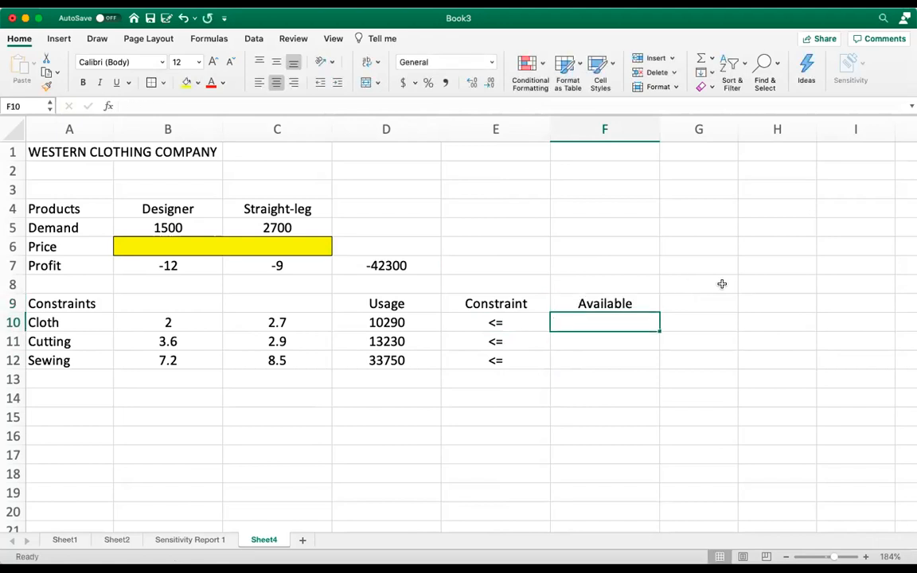
type("6000")
key("Return")
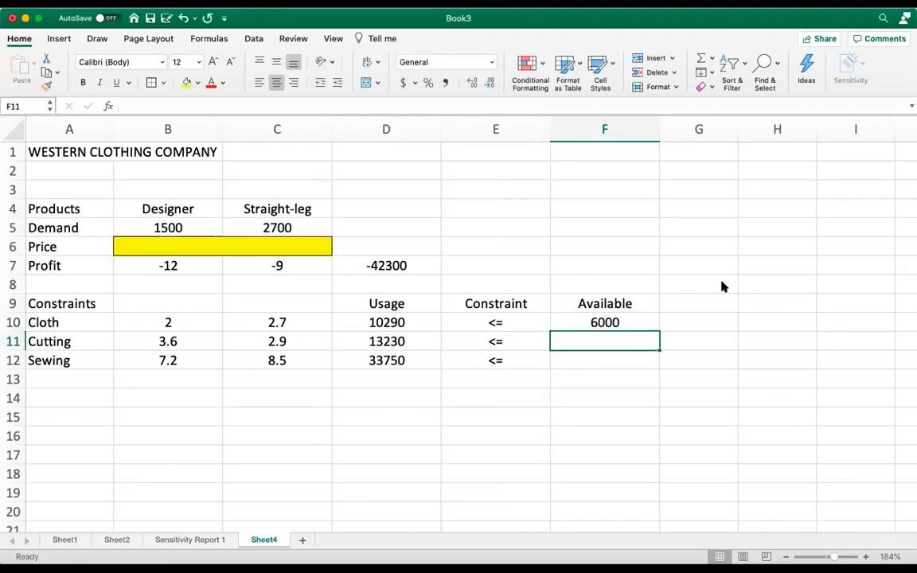
type("8500")
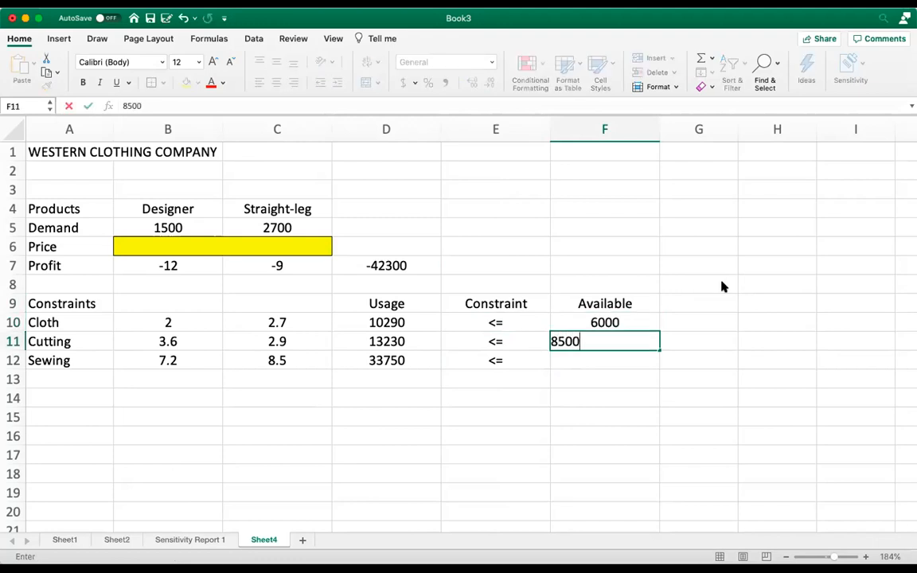
key("Return")
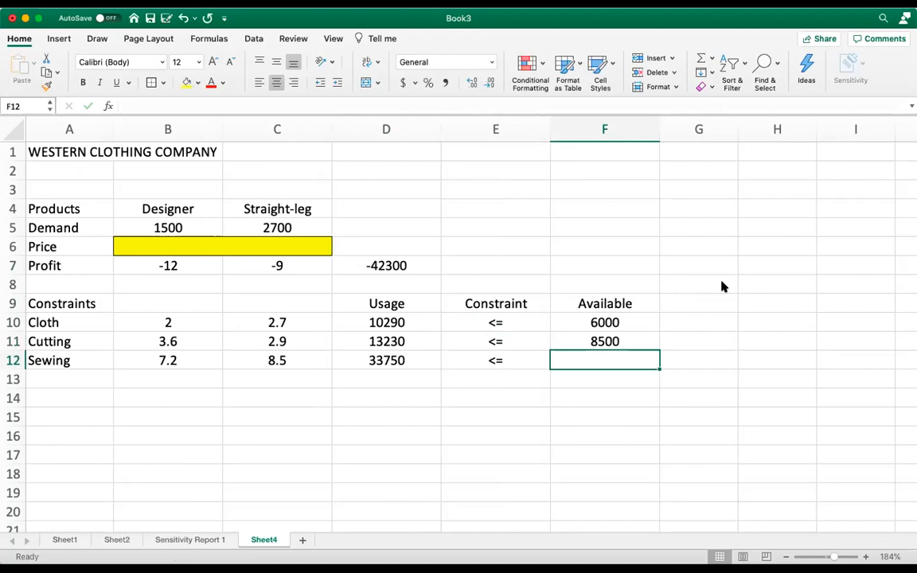
type("15000")
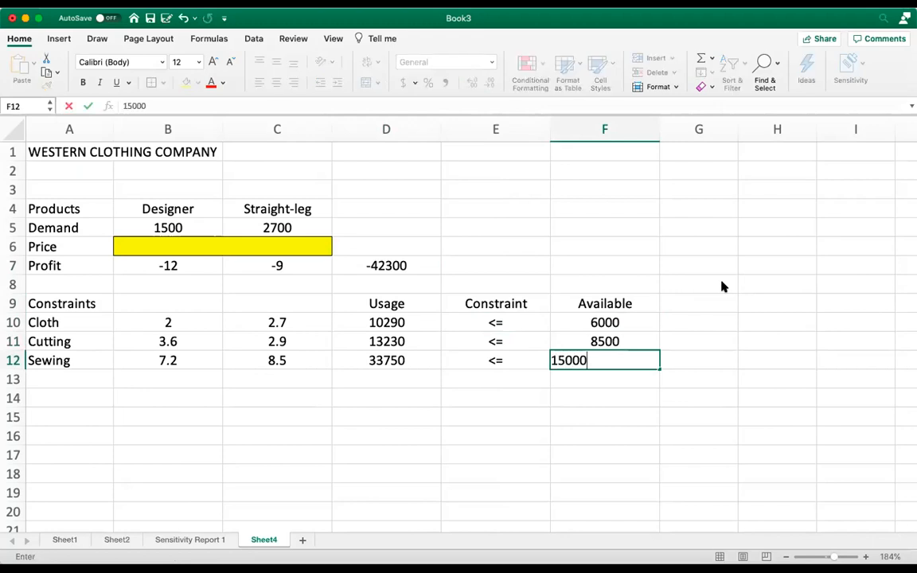
key("Return")
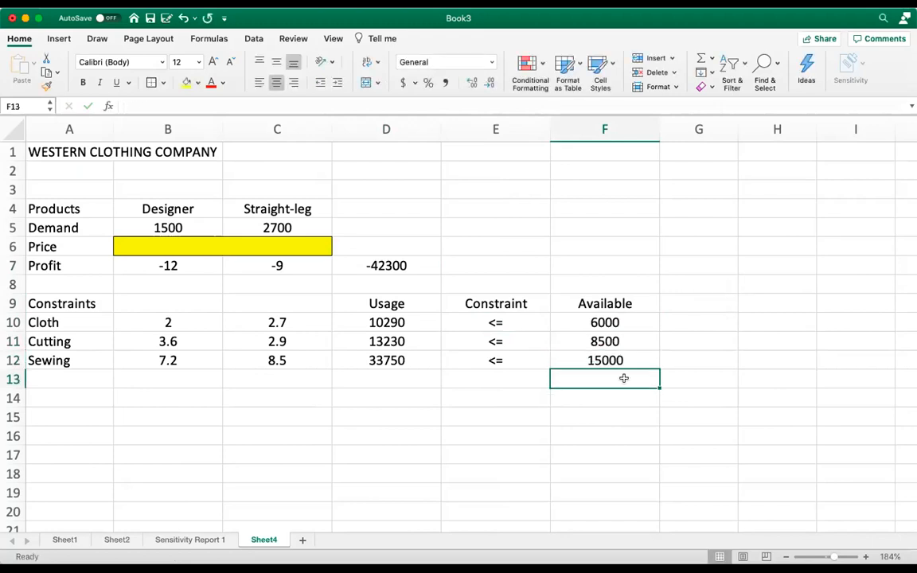
Fill the total profit cell D7 with blue
left_click(385, 266)
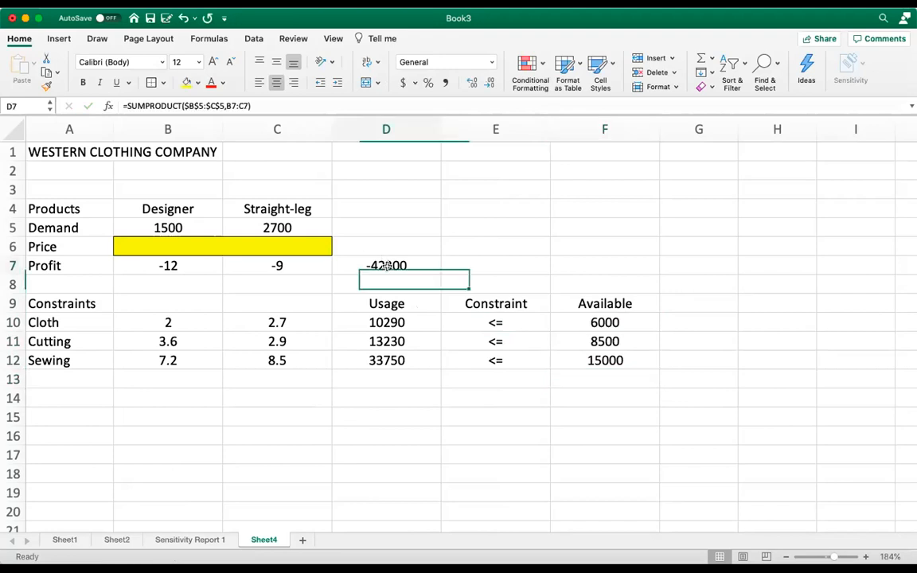
left_click(261, 232)
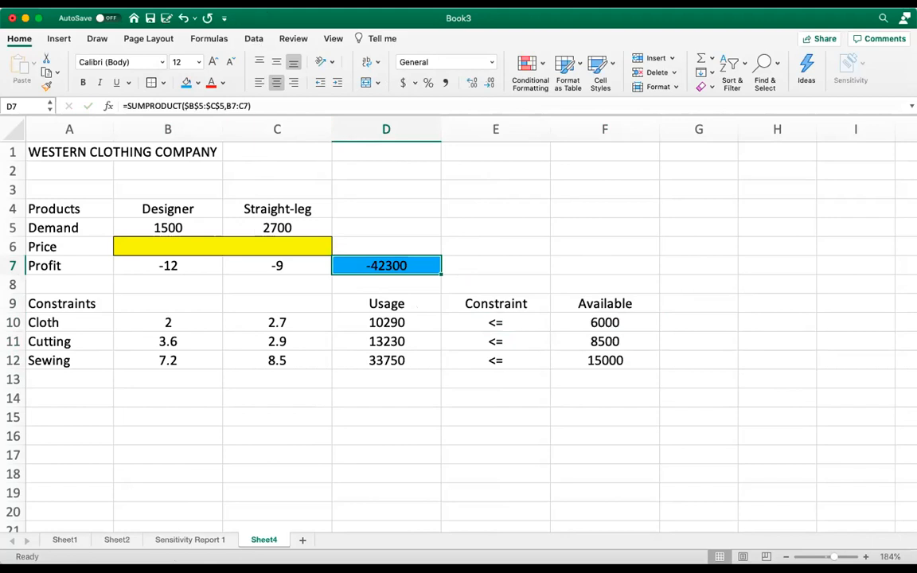
Open Solver and set its objective to the total profit cell D7 on Sheet4
left_click(269, 3)
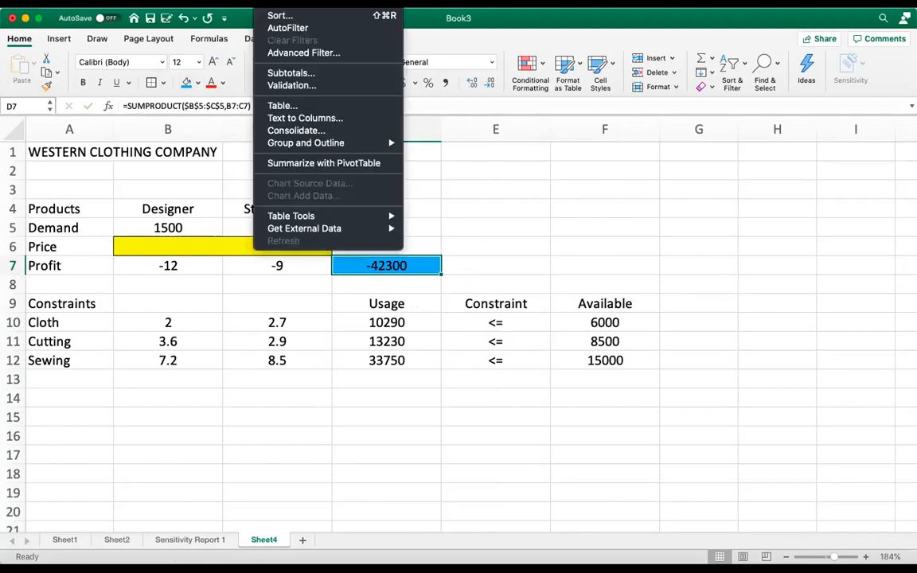
left_click(583, 207)
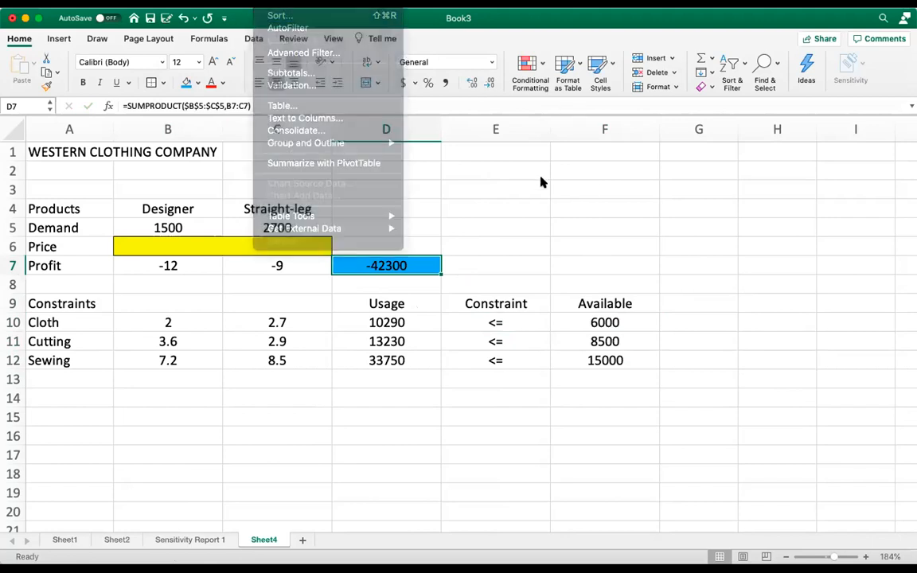
left_click(246, 39)
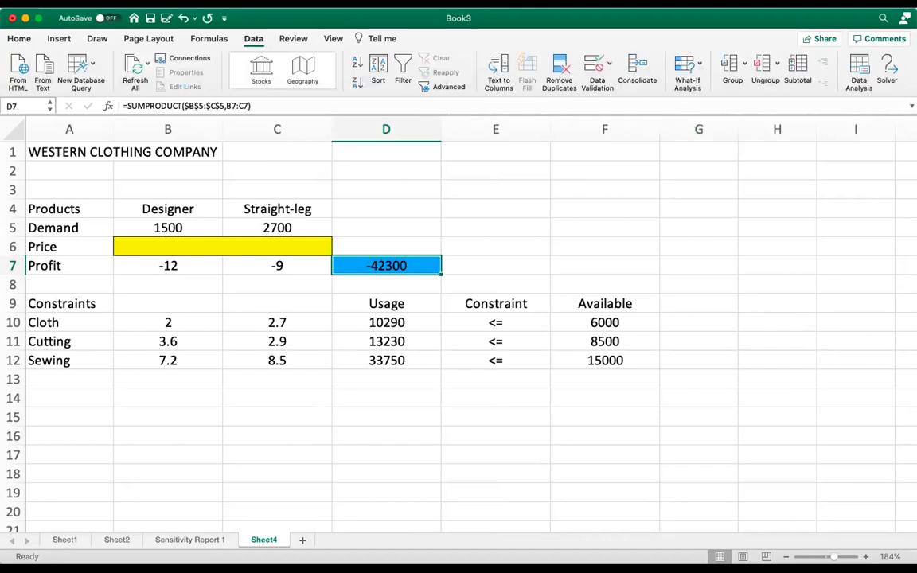
left_click(886, 71)
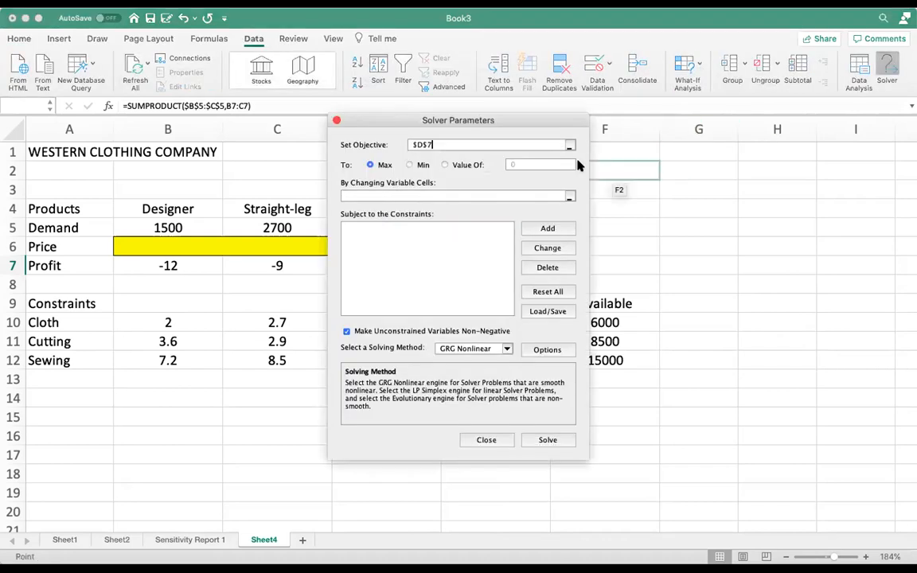
left_click(569, 147)
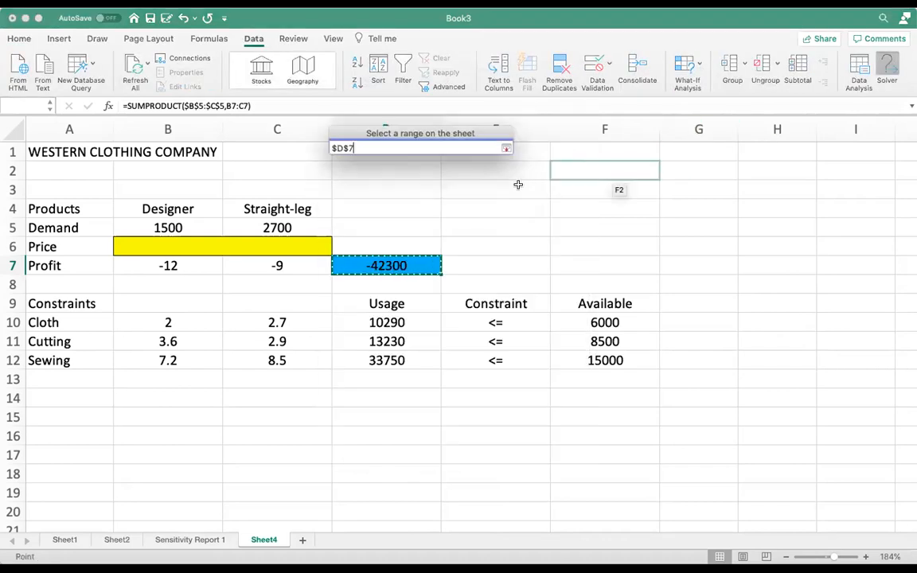
left_click(398, 266)
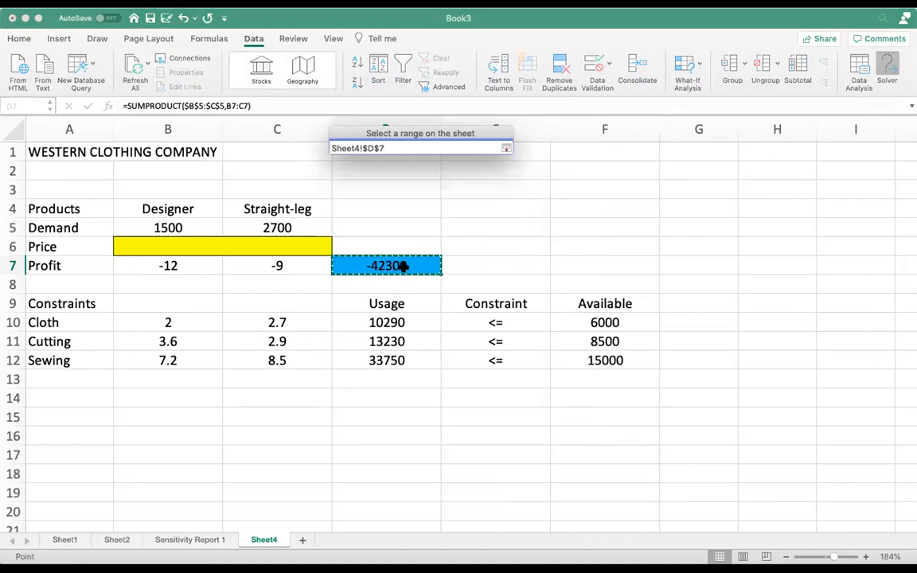
left_click(504, 148)
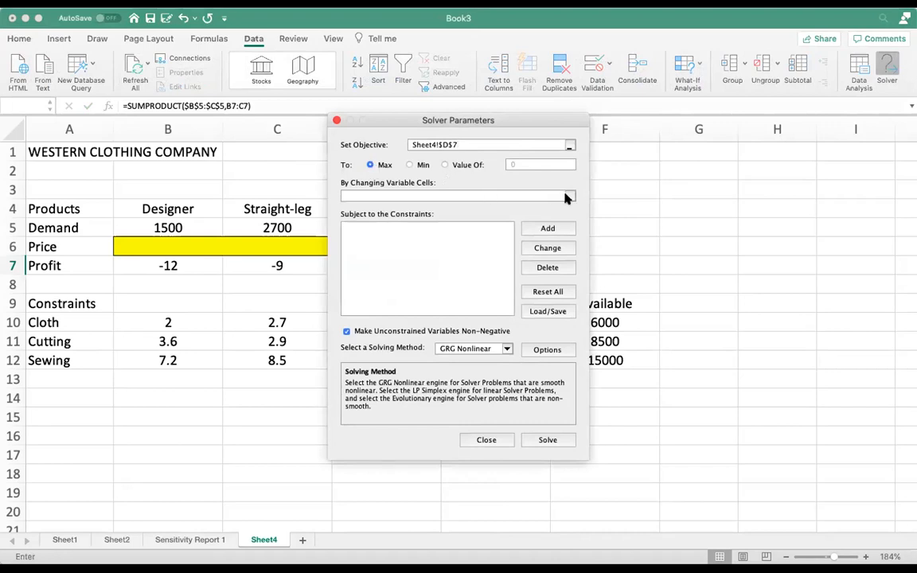
Set Solver's changing variable cells to the prices in B6:C6 and move the Solver Parameters dialog away from the Usage column
left_click(568, 197)
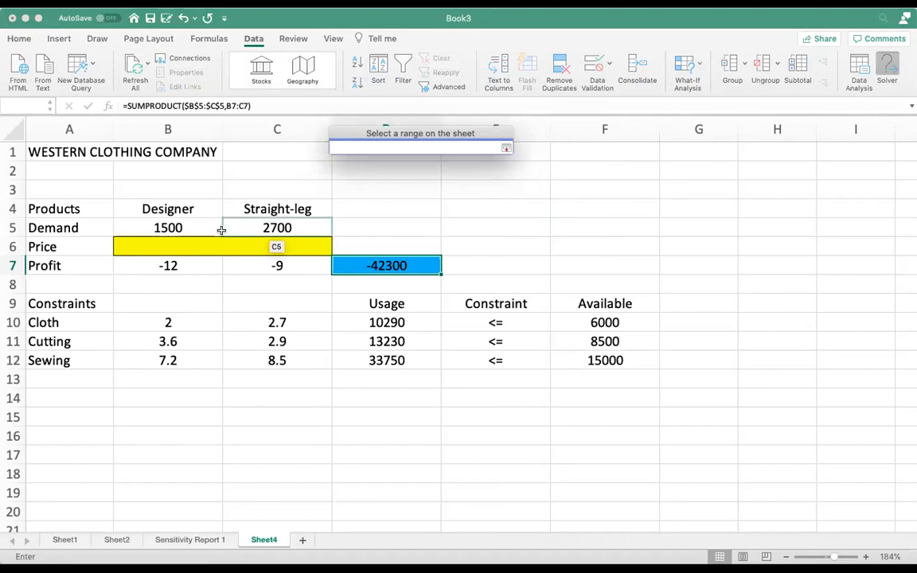
left_click(184, 247)
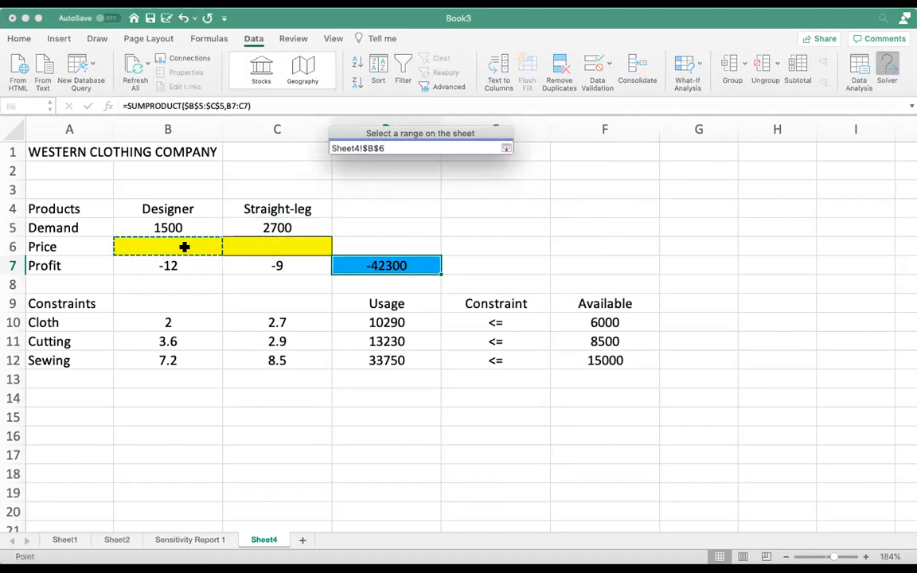
key("shift+Right")
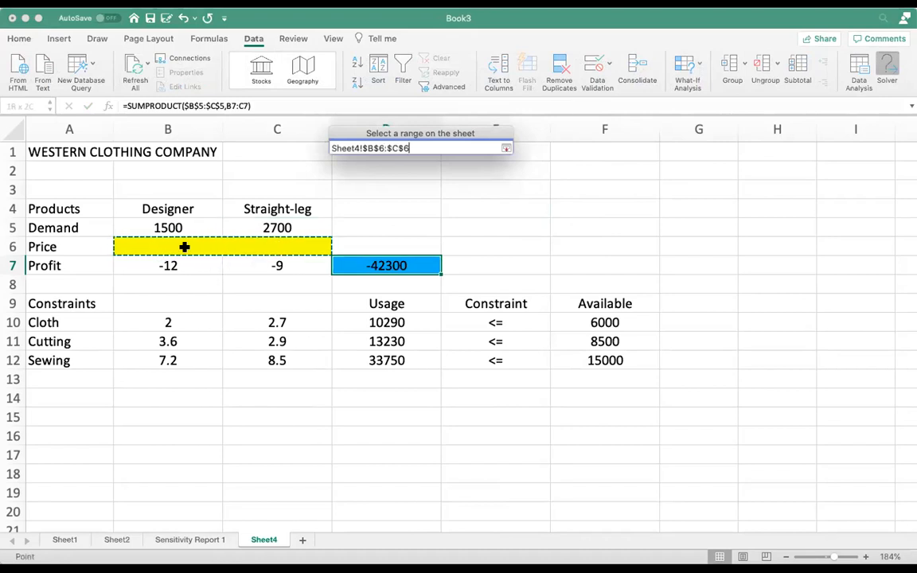
left_click(506, 148)
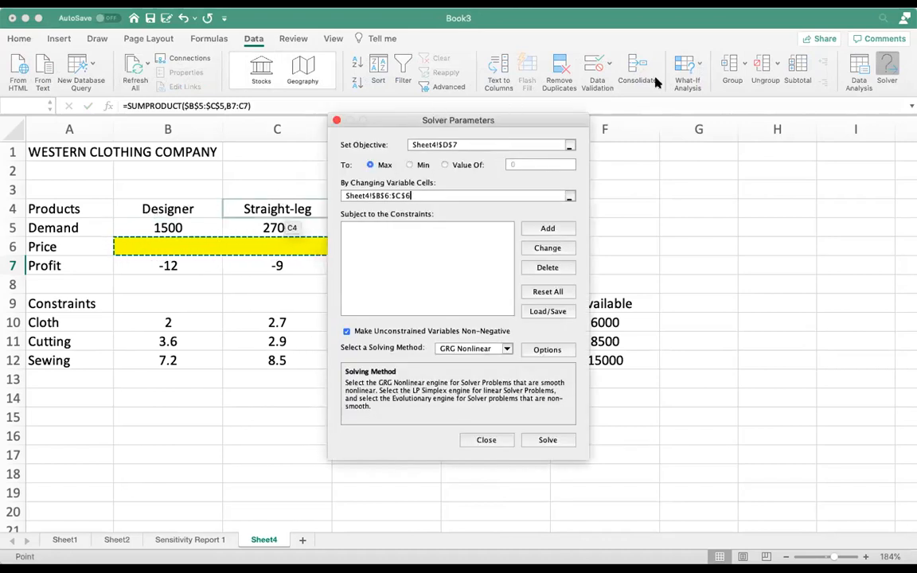
left_click_drag(525, 117, 577, 48)
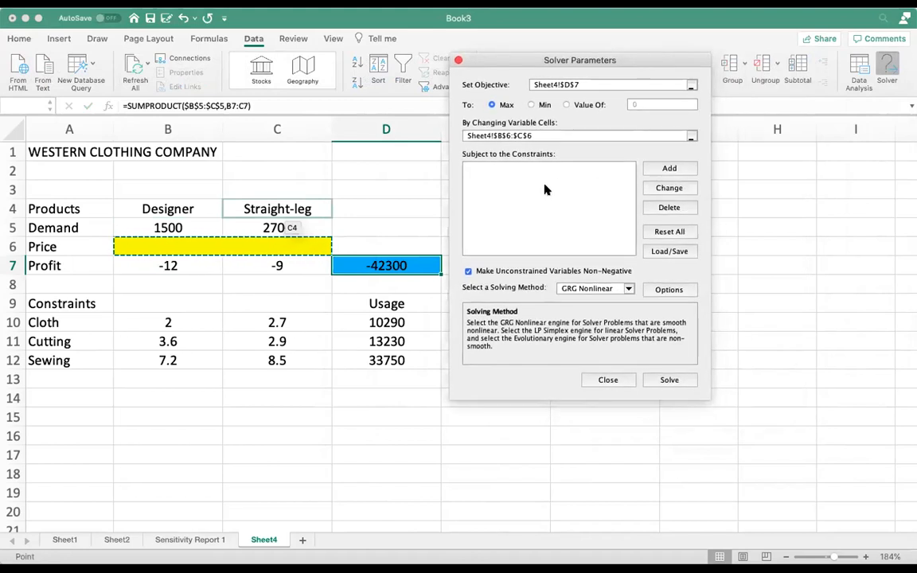
Add a Solver constraint requiring the usage cells D10:D12 to be <= the available amounts in F10:F12
left_click(668, 168)
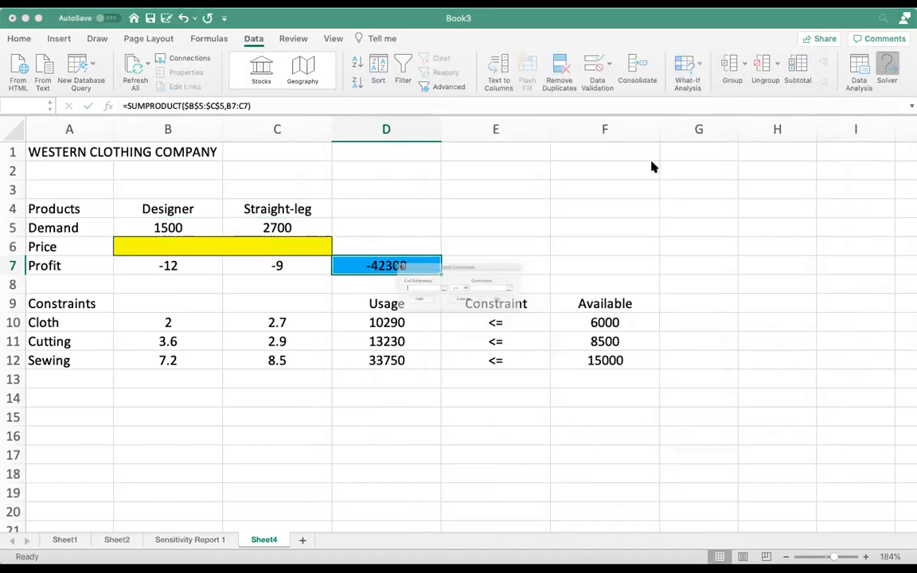
left_click_drag(455, 253, 466, 125)
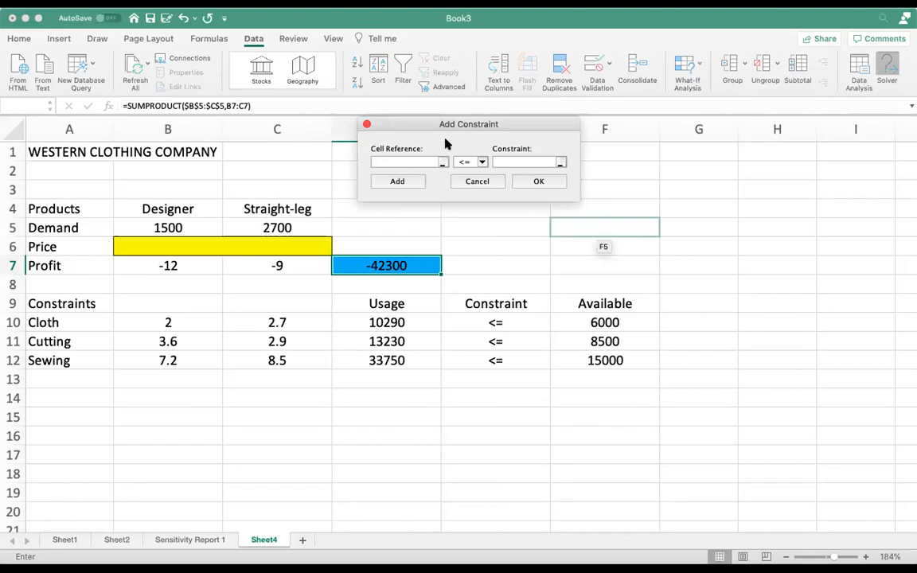
left_click(374, 326)
left_click_drag(374, 326, 378, 360)
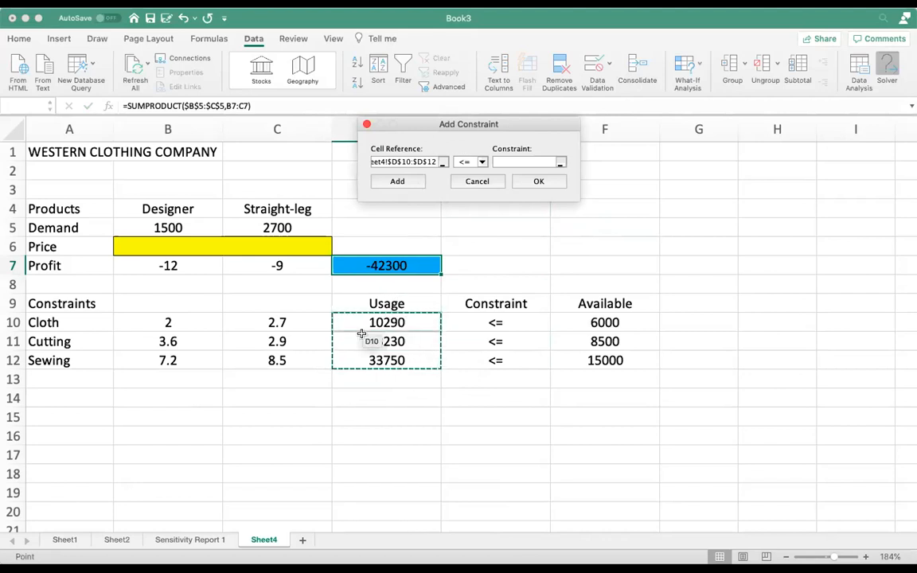
left_click(482, 162)
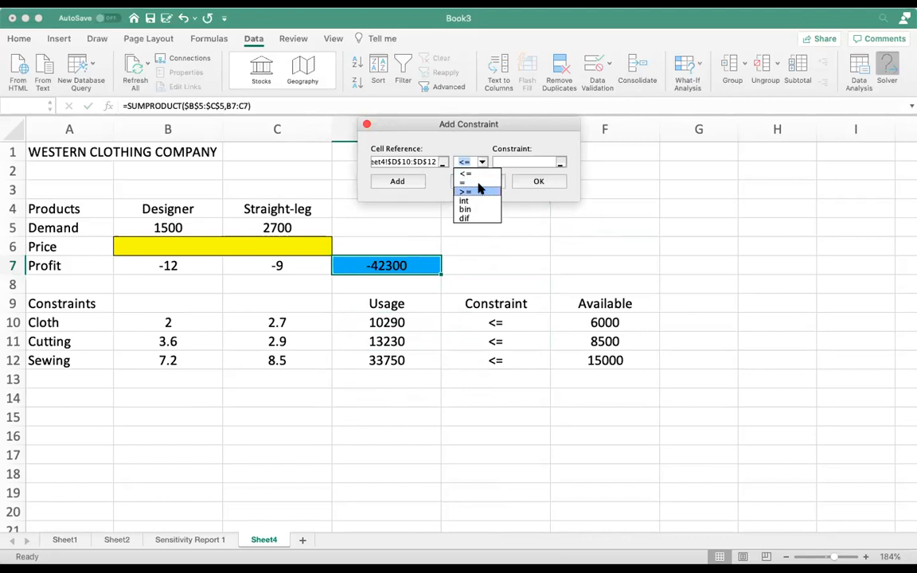
left_click(490, 171)
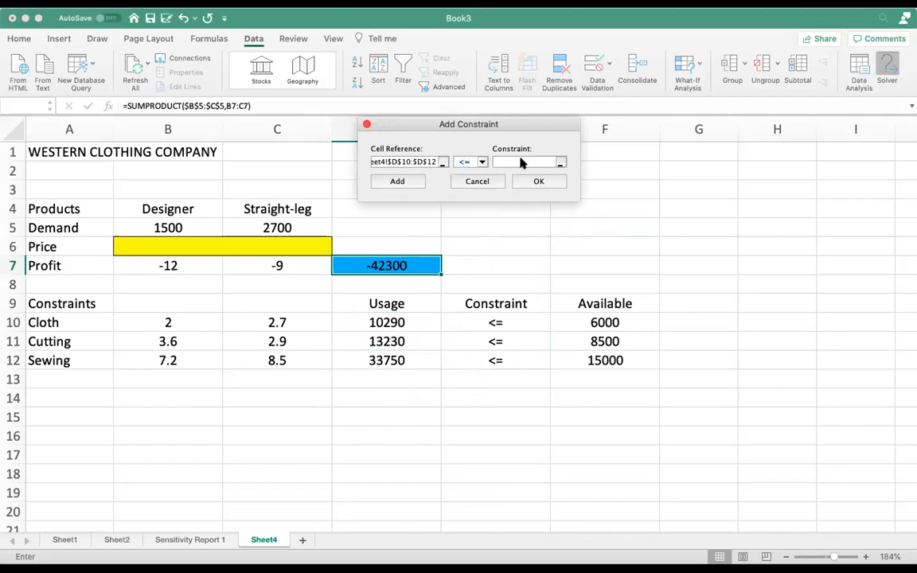
left_click(521, 161)
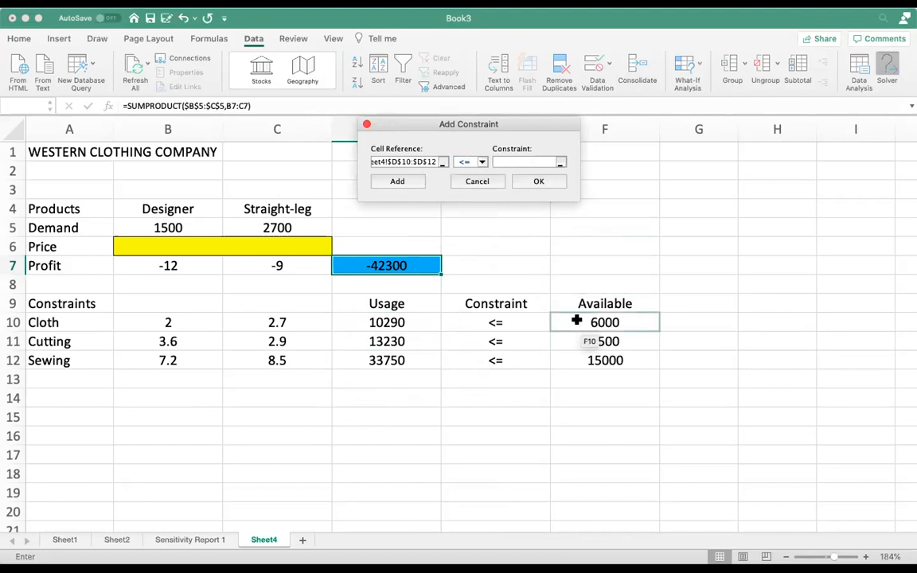
left_click_drag(576, 320, 581, 360)
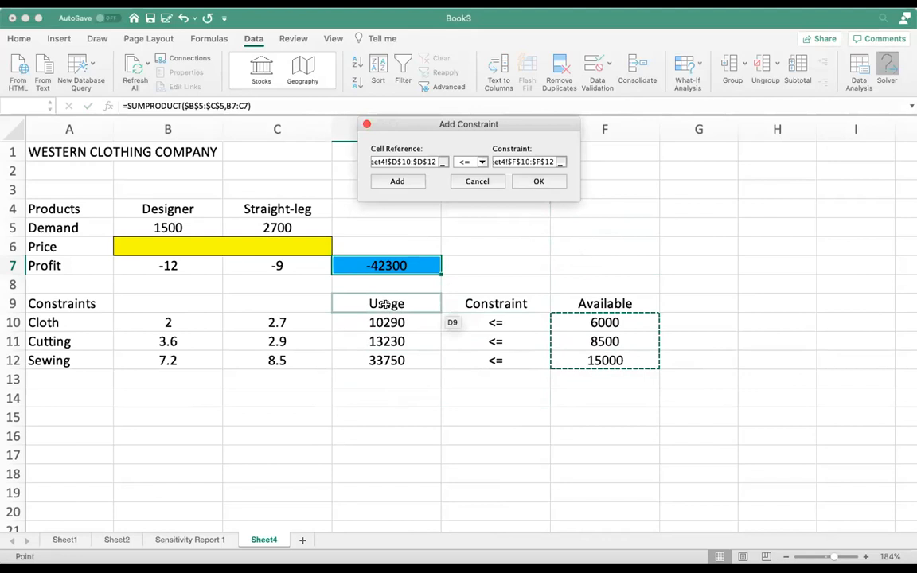
left_click(537, 182)
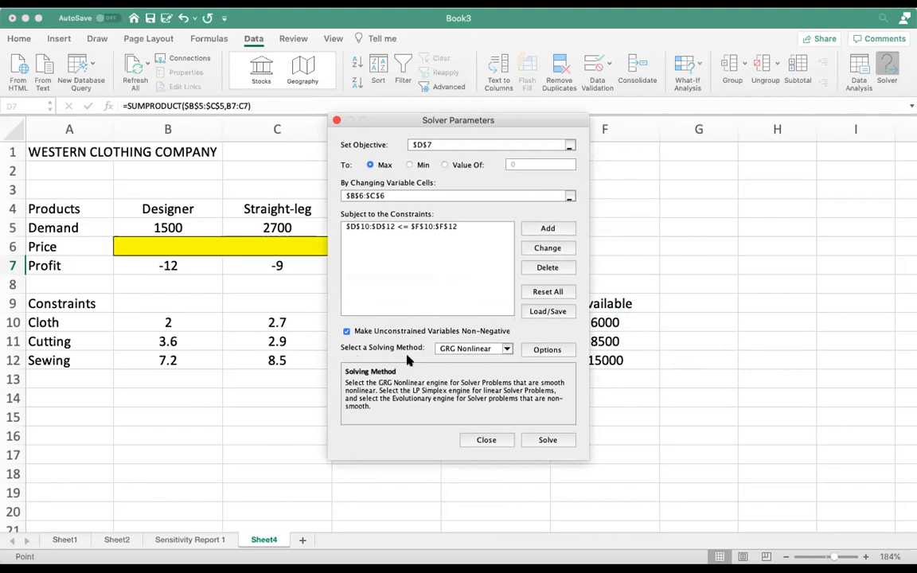
Choose GRG Nonlinear as the solving method, solve the pricing model and accept the Solver solution
left_click(503, 350)
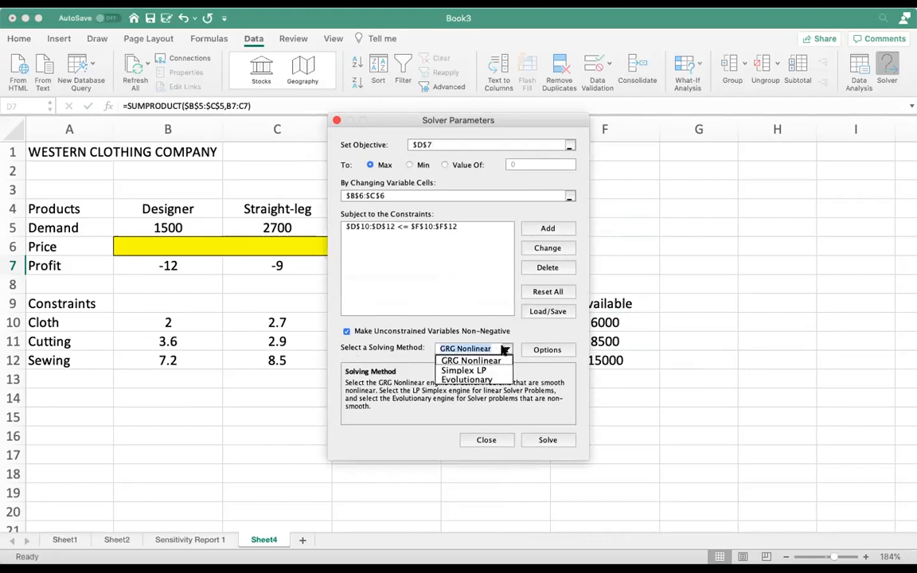
left_click(491, 360)
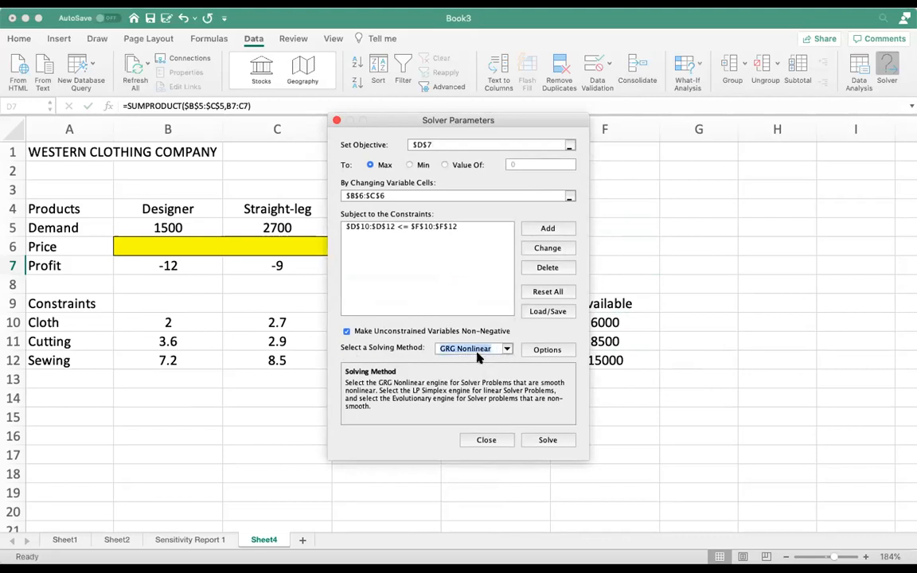
left_click(546, 442)
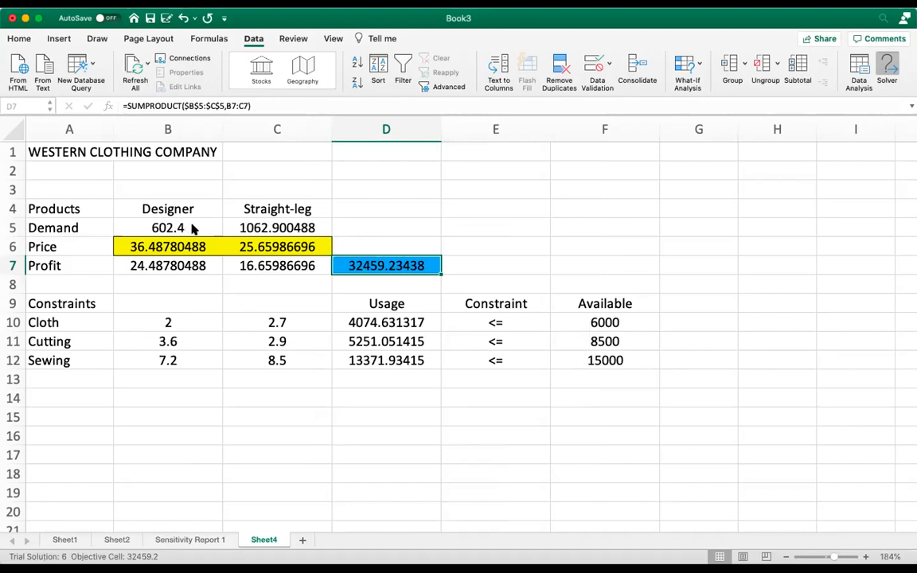
left_click(536, 342)
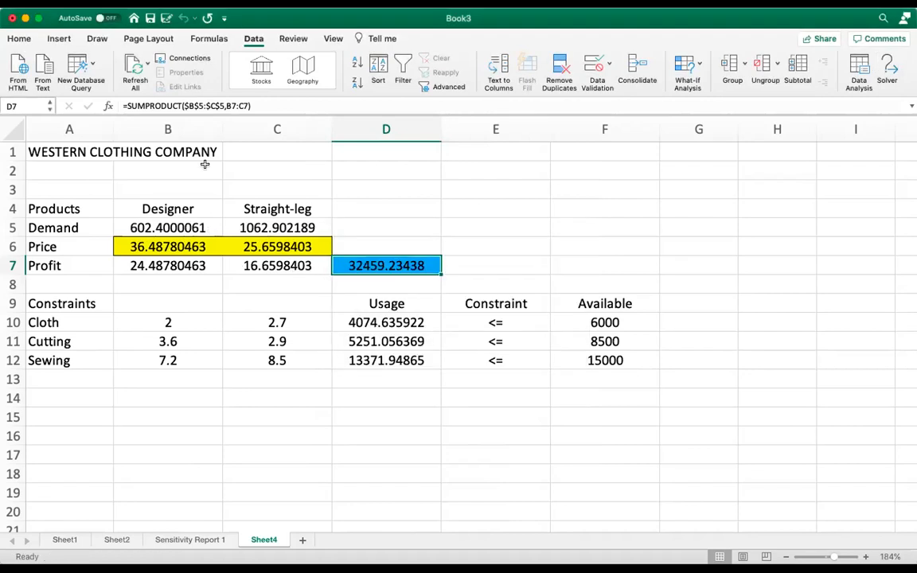
Format the demand, price and profit values in B5:D8 with the comma number style
left_click_drag(171, 228, 362, 280)
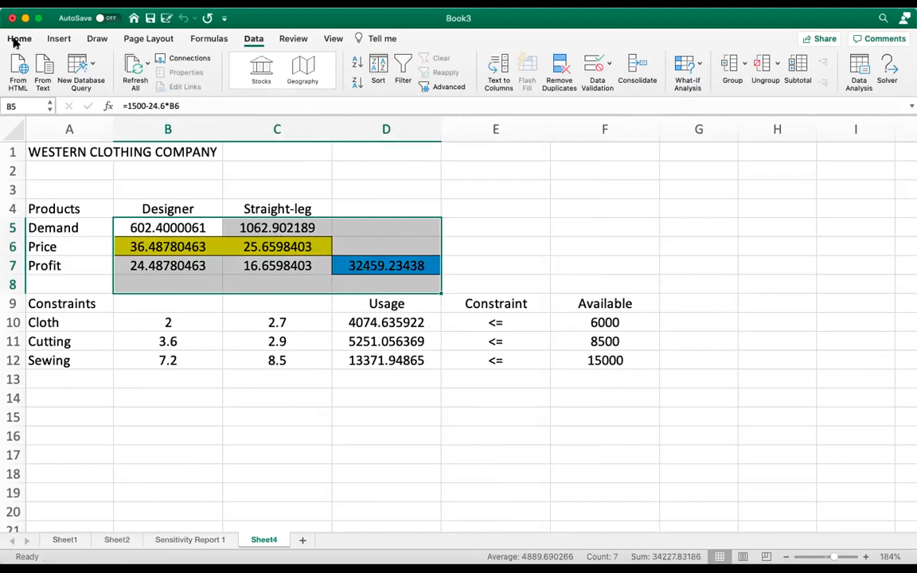
left_click(17, 39)
left_click(447, 85)
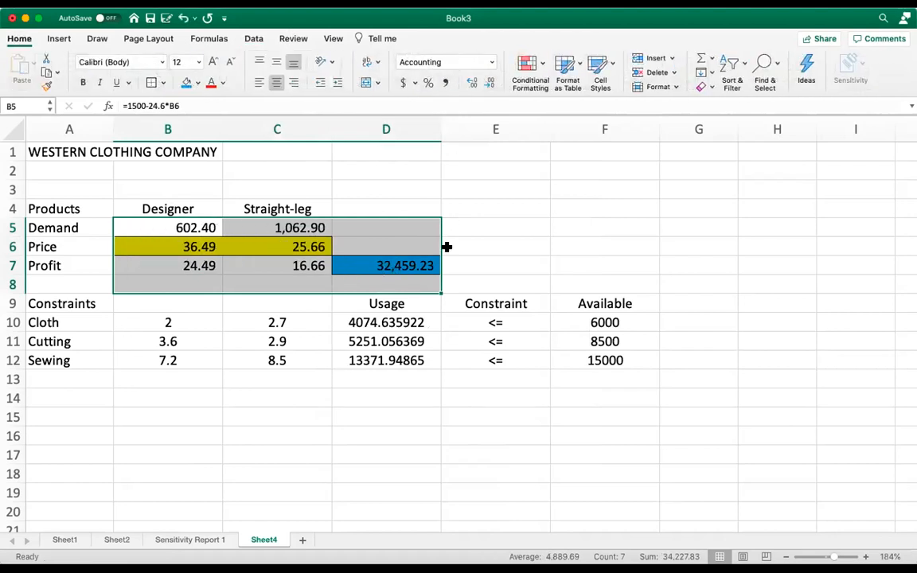
left_click(470, 246)
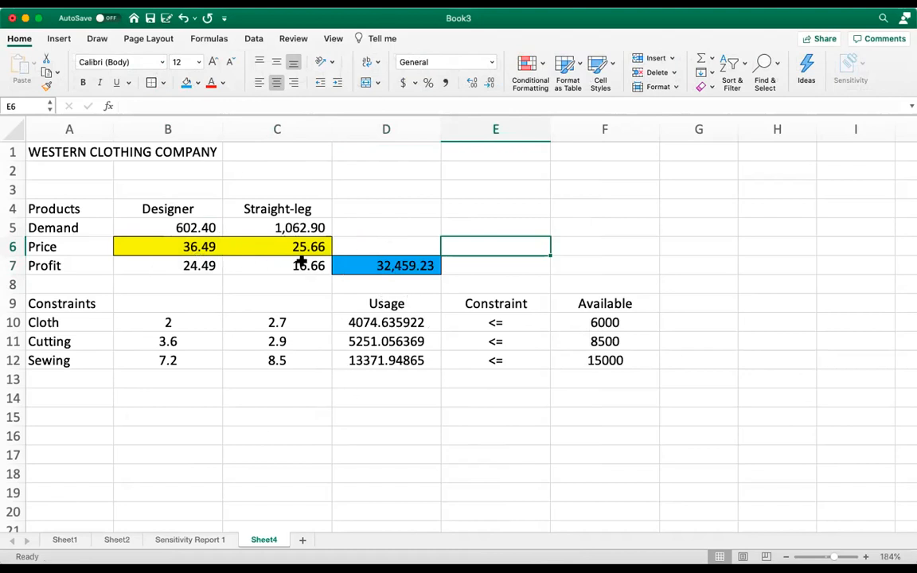
left_click(421, 268)
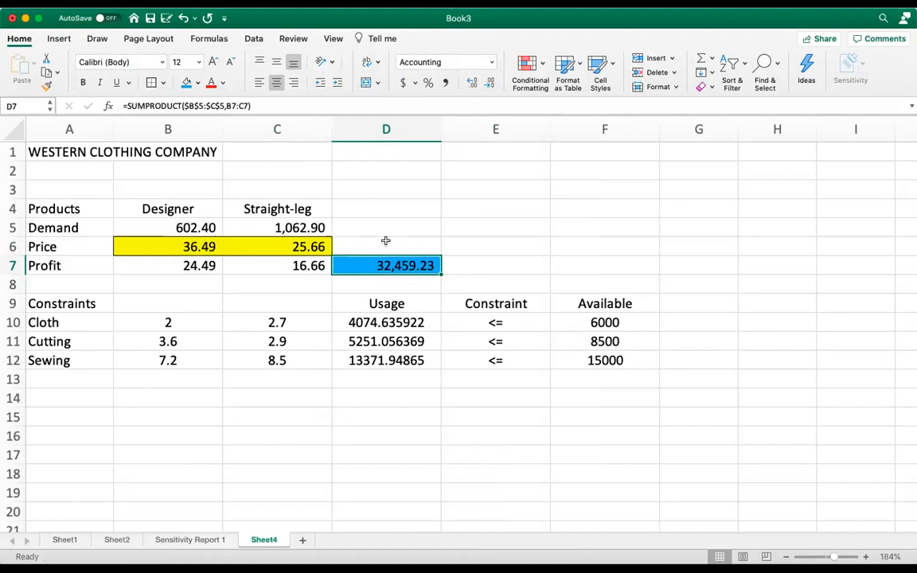
left_click(202, 210)
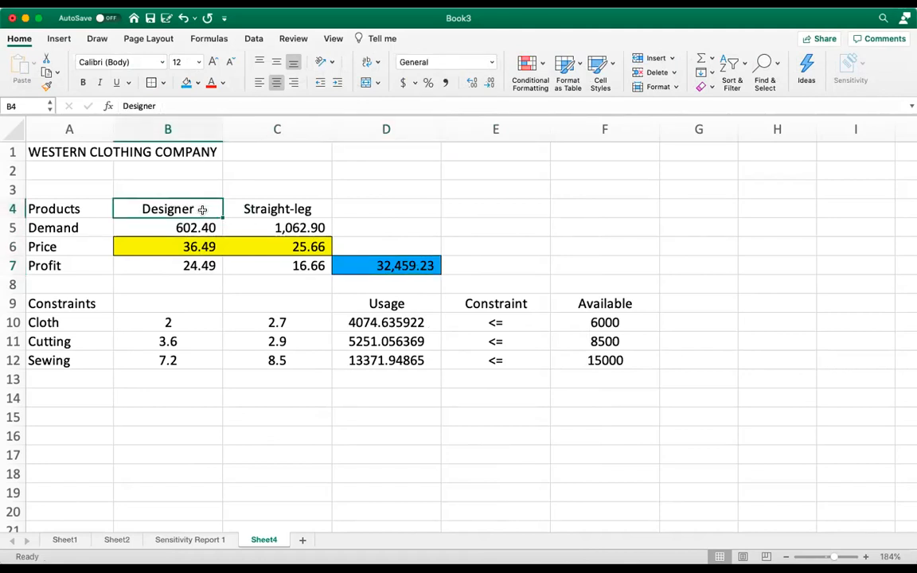
left_click(209, 246)
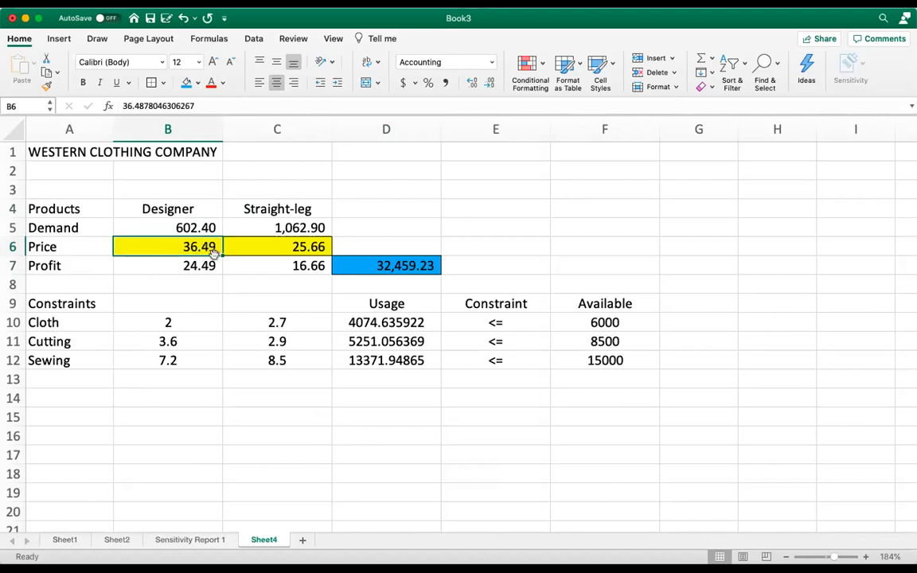
left_click(67, 227)
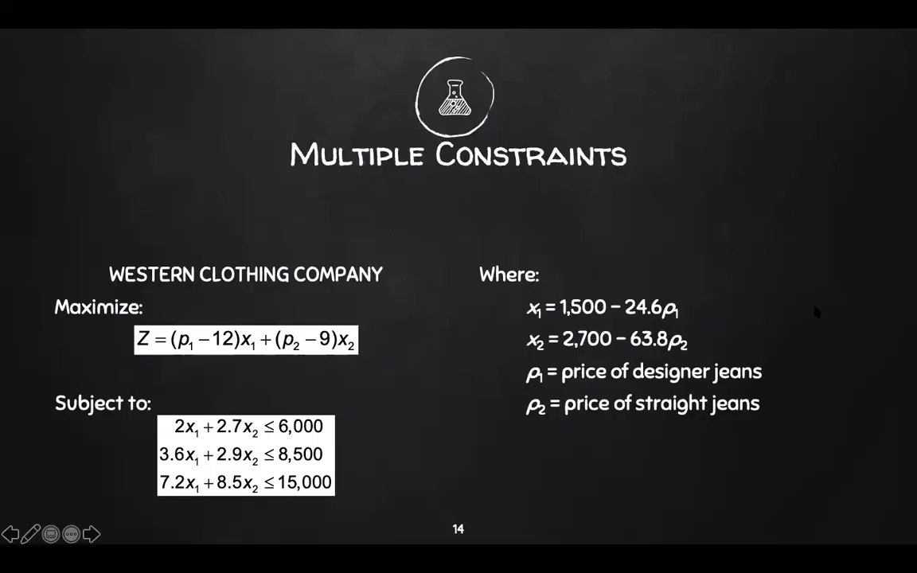
key("Right")
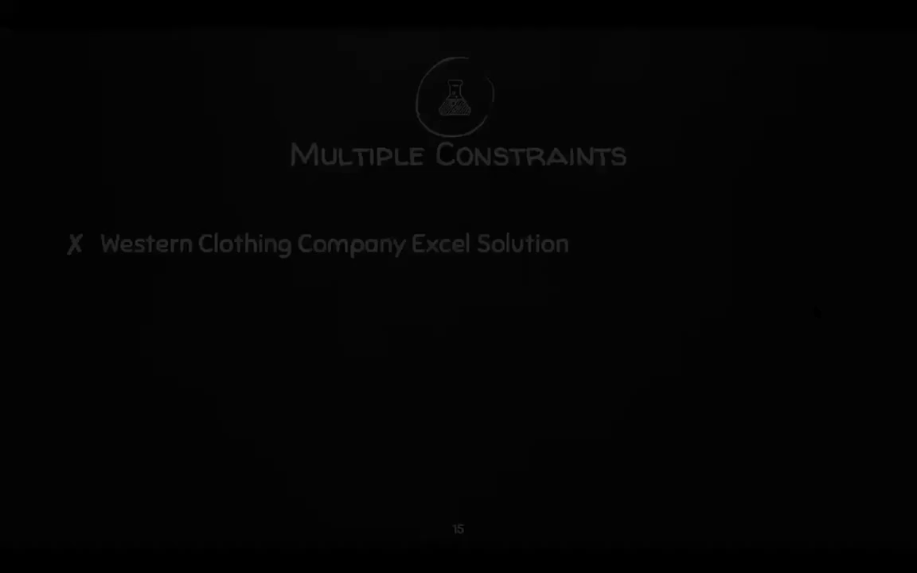
key("Right")
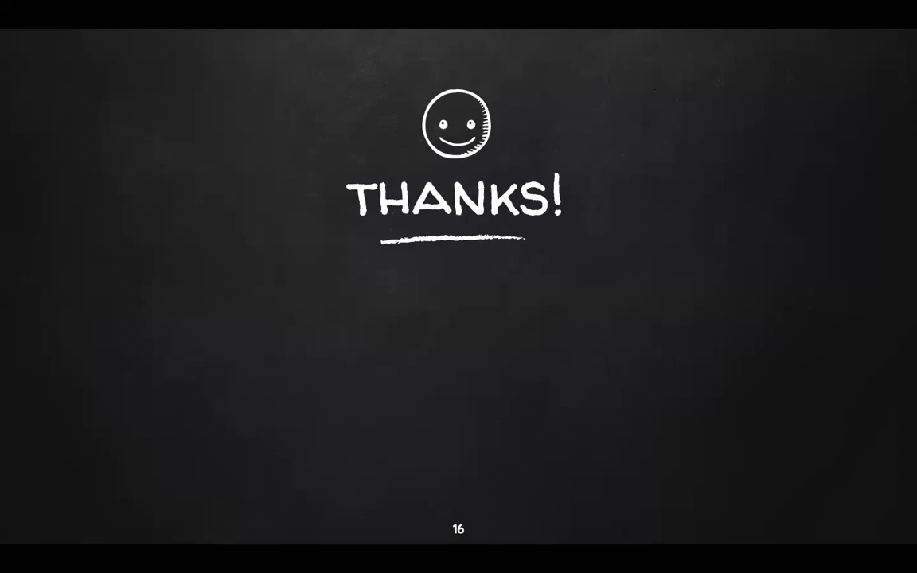
key("Right")
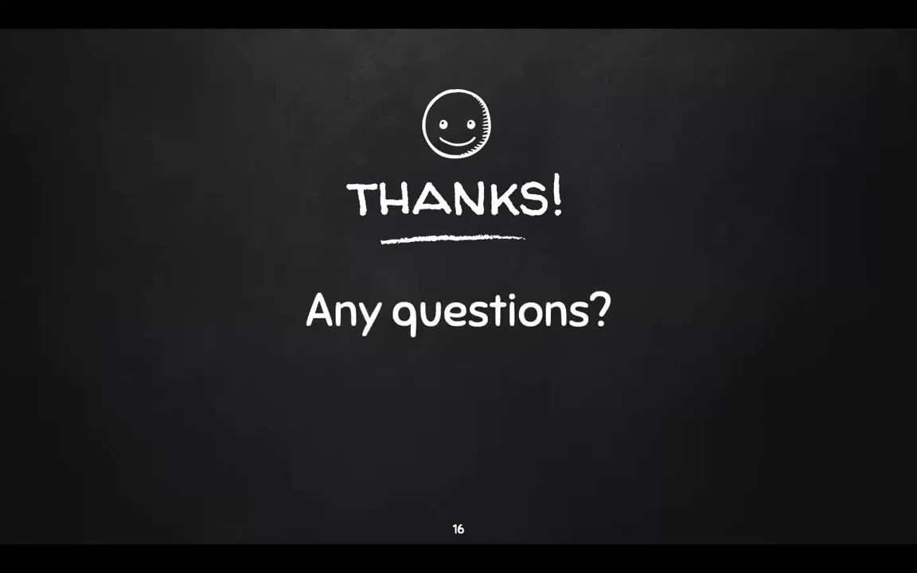